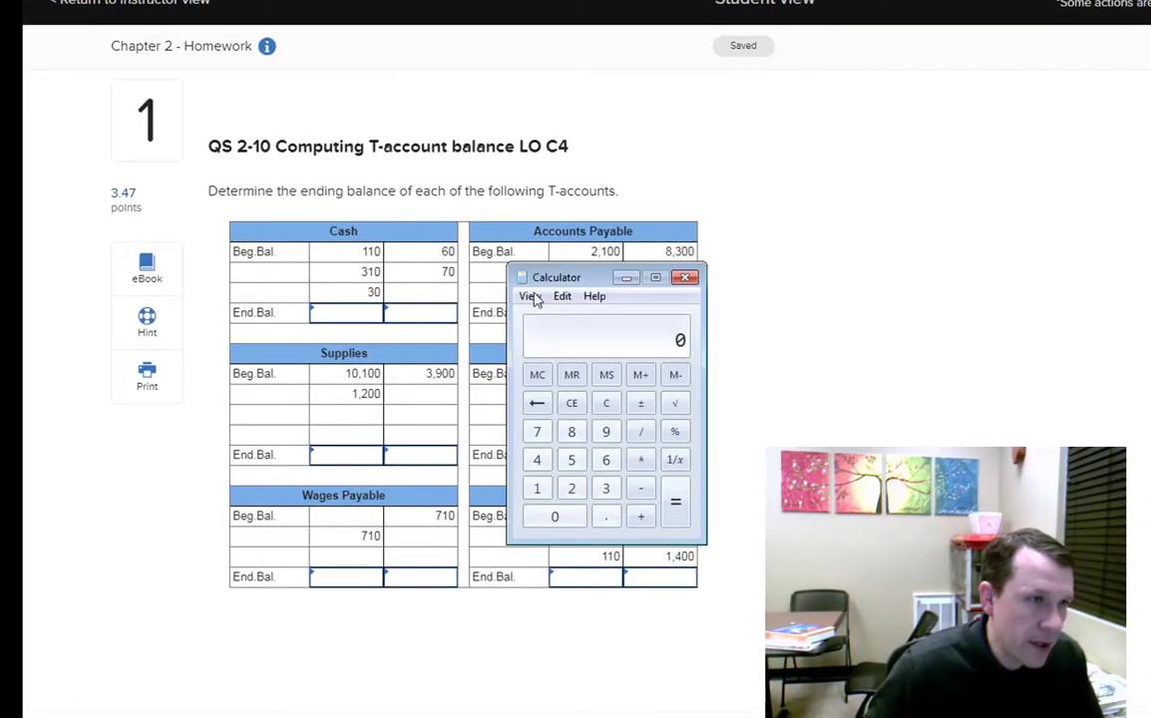
Move the Calculator clear of the T-accounts and add the first Cash account's debits: 110, 310 and 30.
{"action": "left_click_drag", "start_coordinate": [602, 272], "coordinate": [934, 140]}
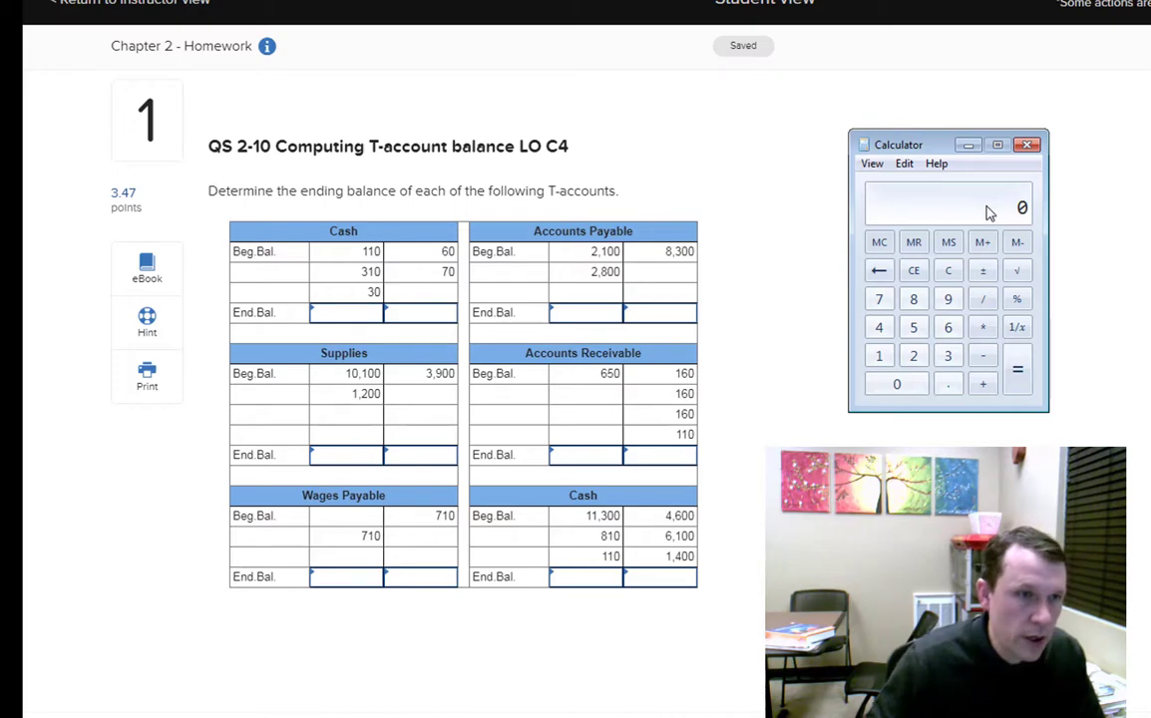
{"action": "left_click", "coordinate": [948, 270]}
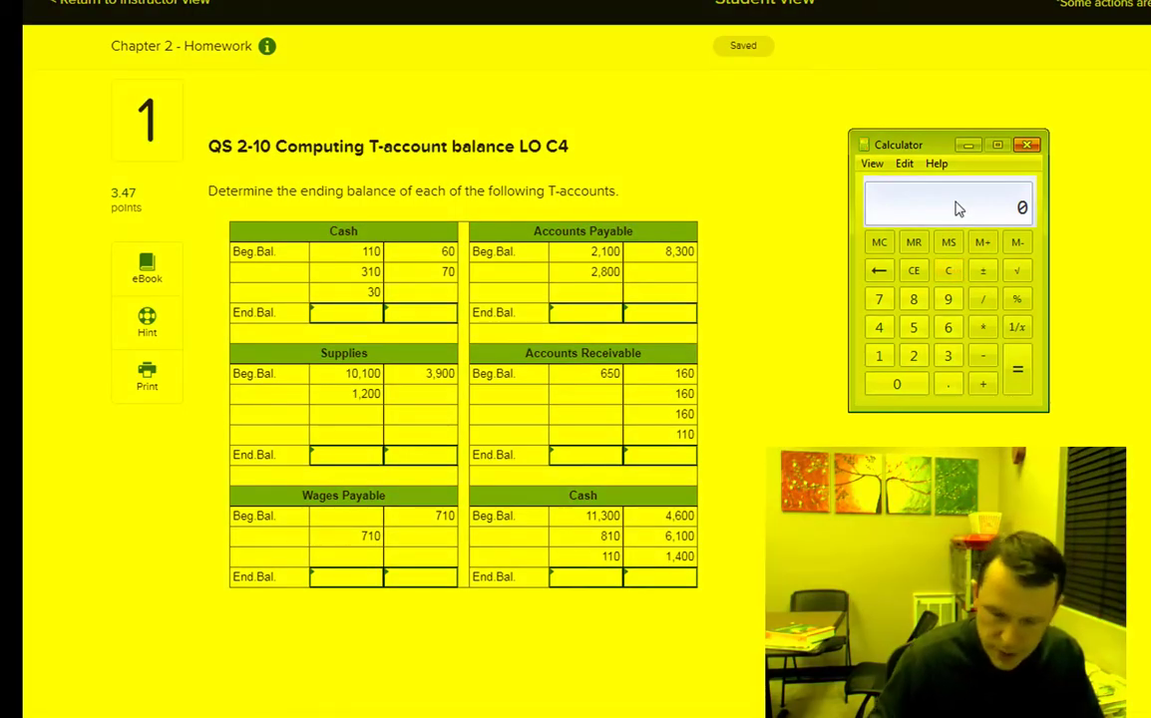
{"action": "type", "text": "110"}
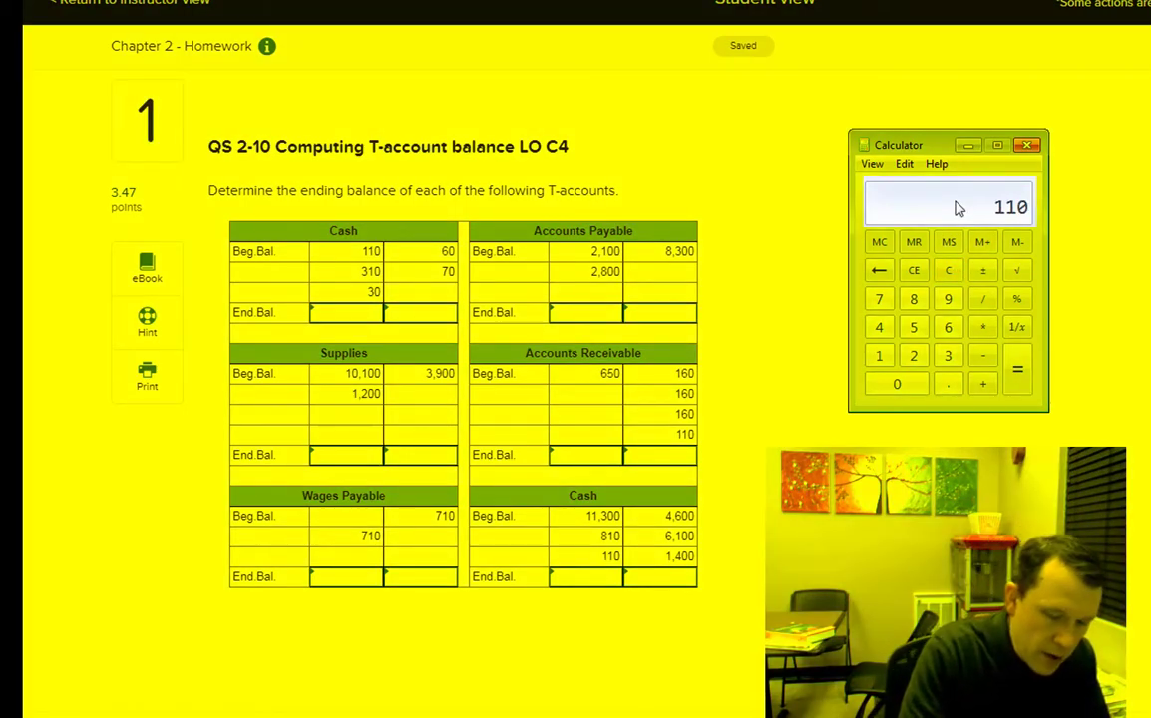
{"action": "type", "text": " + 310"}
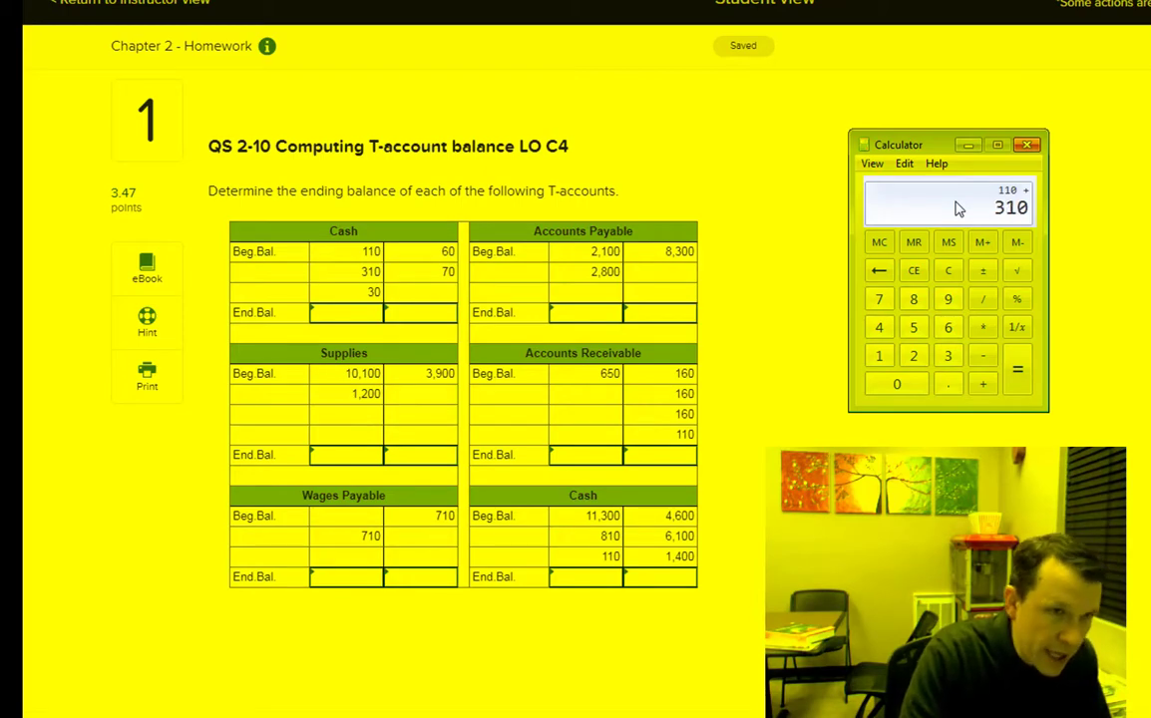
{"action": "type", "text": "+30"}
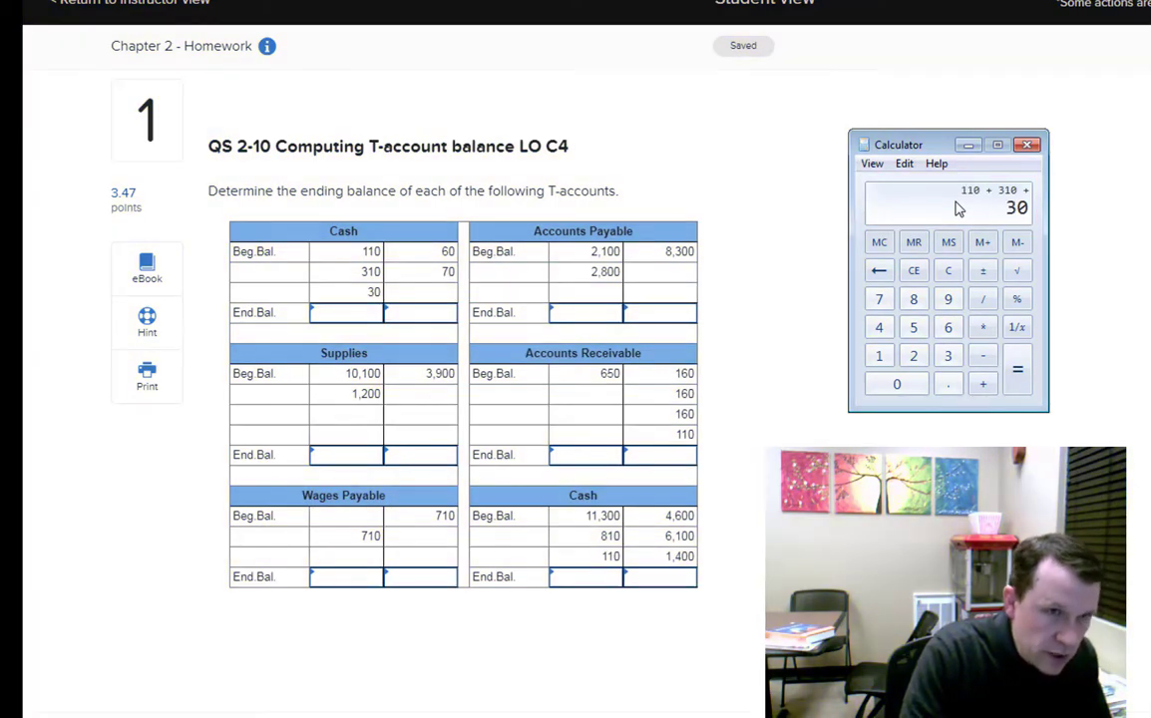
{"action": "key", "text": "Return"}
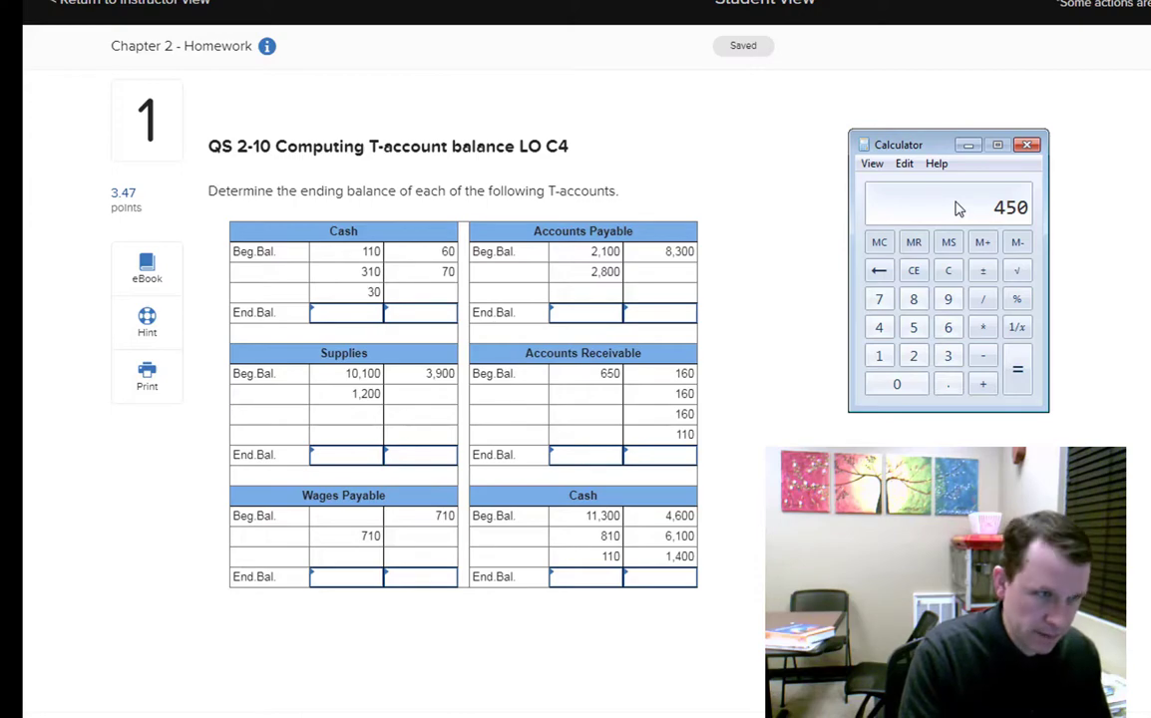
Subtract the Cash credits 60 and 70 from the debit total, and enter 320 as the account's ending debit balance.
{"action": "key", "text": "minus"}
{"action": "type", "text": "60"}
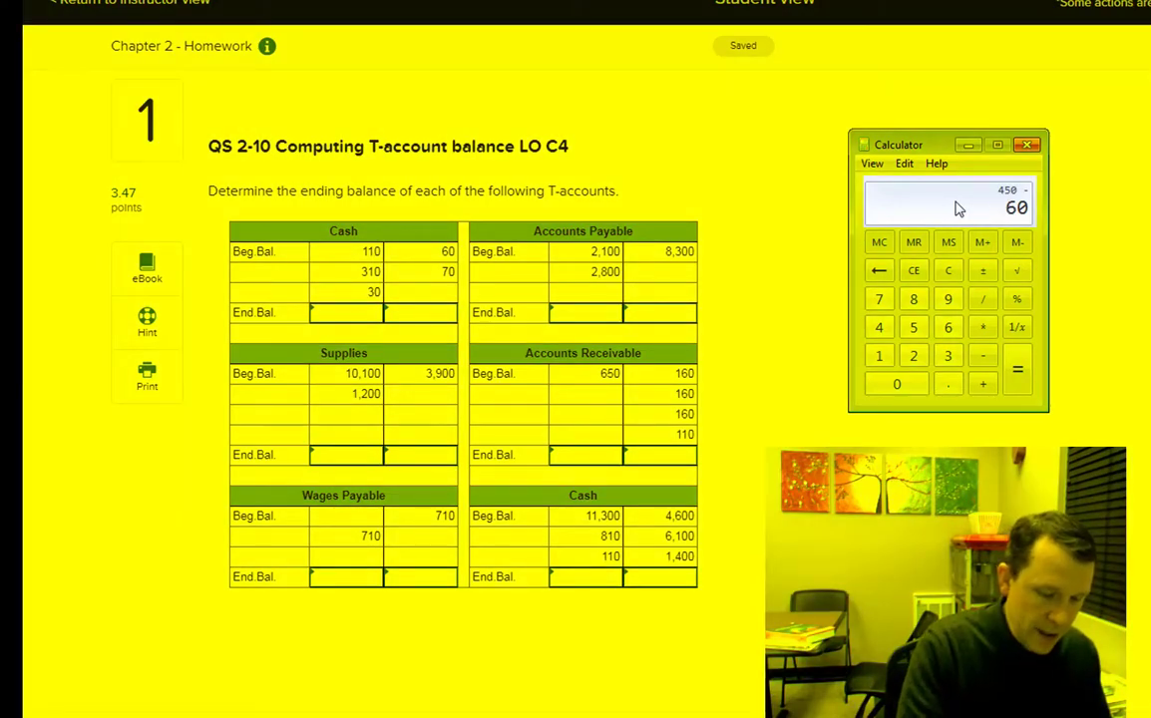
{"action": "key", "text": "minus"}
{"action": "type", "text": "70"}
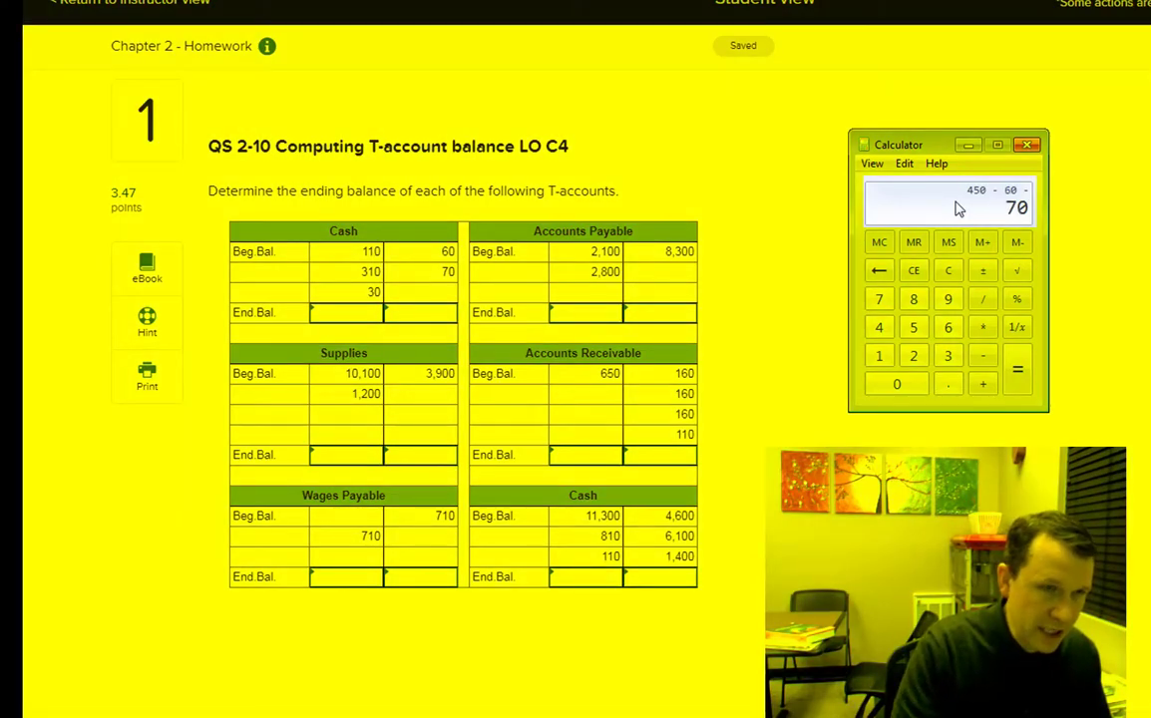
{"action": "key", "text": "Return"}
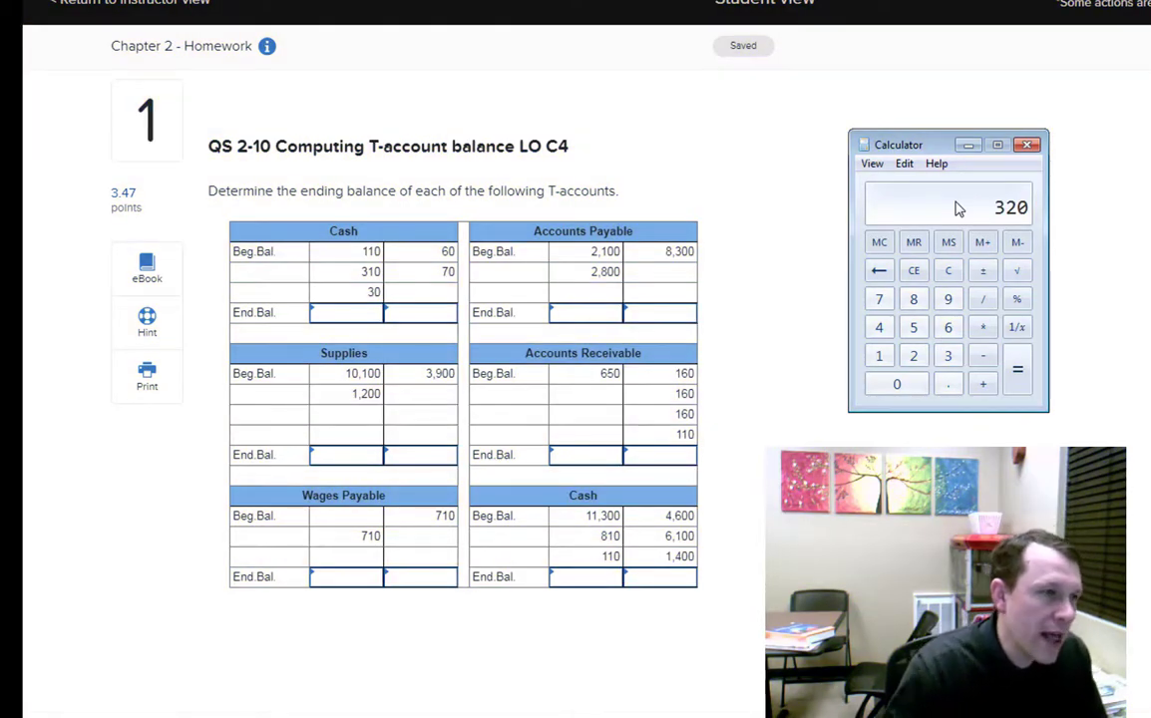
{"action": "mouse_move", "coordinate": [344, 280]}
{"action": "left_mouse_down"}
{"action": "mouse_move", "coordinate": [309, 300]}
{"action": "mouse_move", "coordinate": [360, 321]}
{"action": "mouse_move", "coordinate": [367, 298]}
{"action": "mouse_move", "coordinate": [360, 310]}
{"action": "left_mouse_up"}
{"action": "type", "text": "320"}
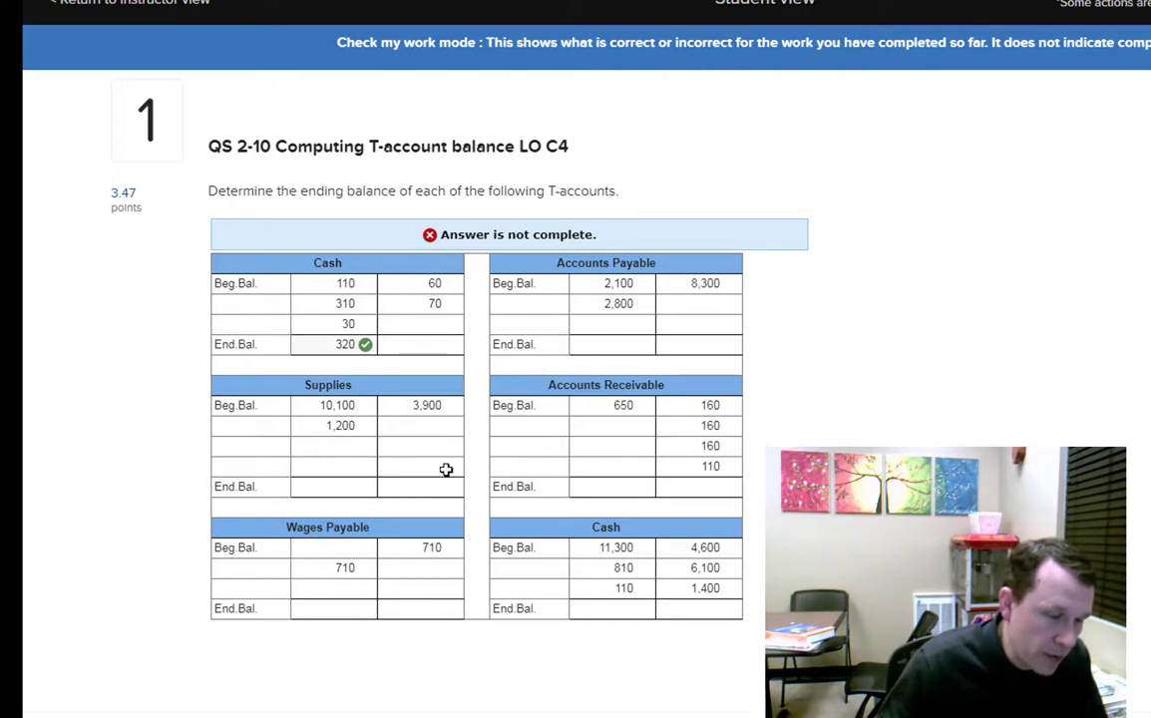
Enter 0 as the ending credit balance of the Wages Payable account and check the work.
{"action": "mouse_move", "coordinate": [199, 479]}
{"action": "left_mouse_down"}
{"action": "mouse_move", "coordinate": [421, 646]}
{"action": "mouse_move", "coordinate": [198, 482]}
{"action": "left_mouse_up"}
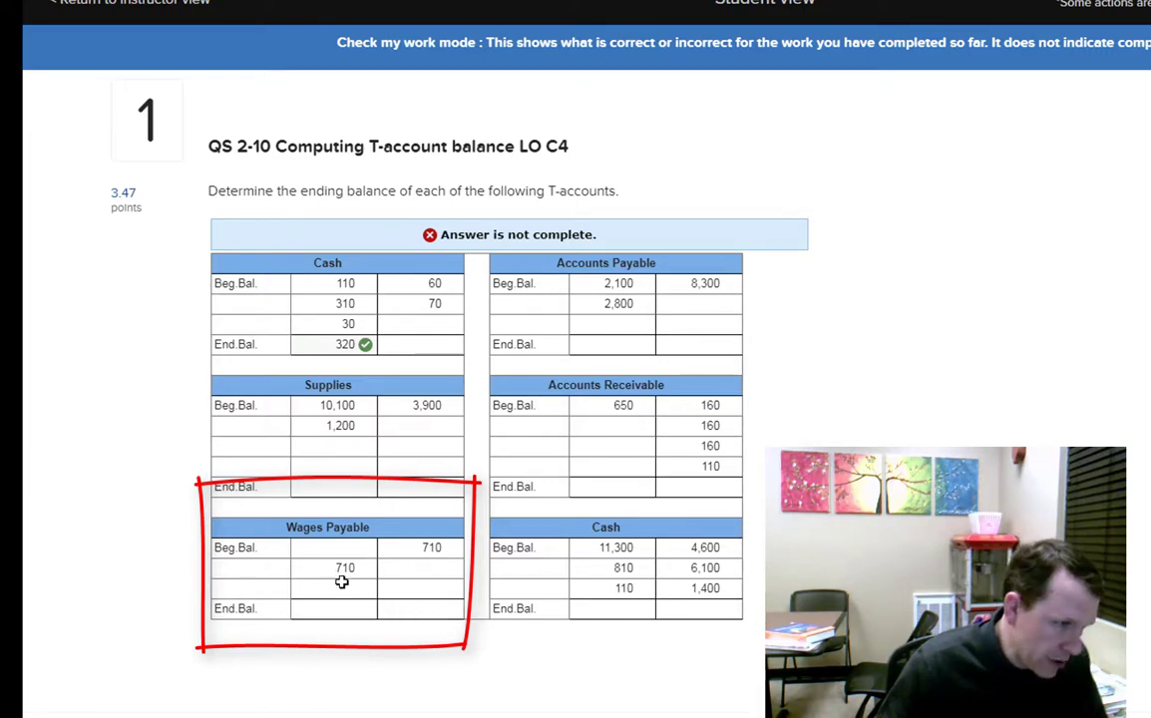
{"action": "left_click", "coordinate": [433, 608]}
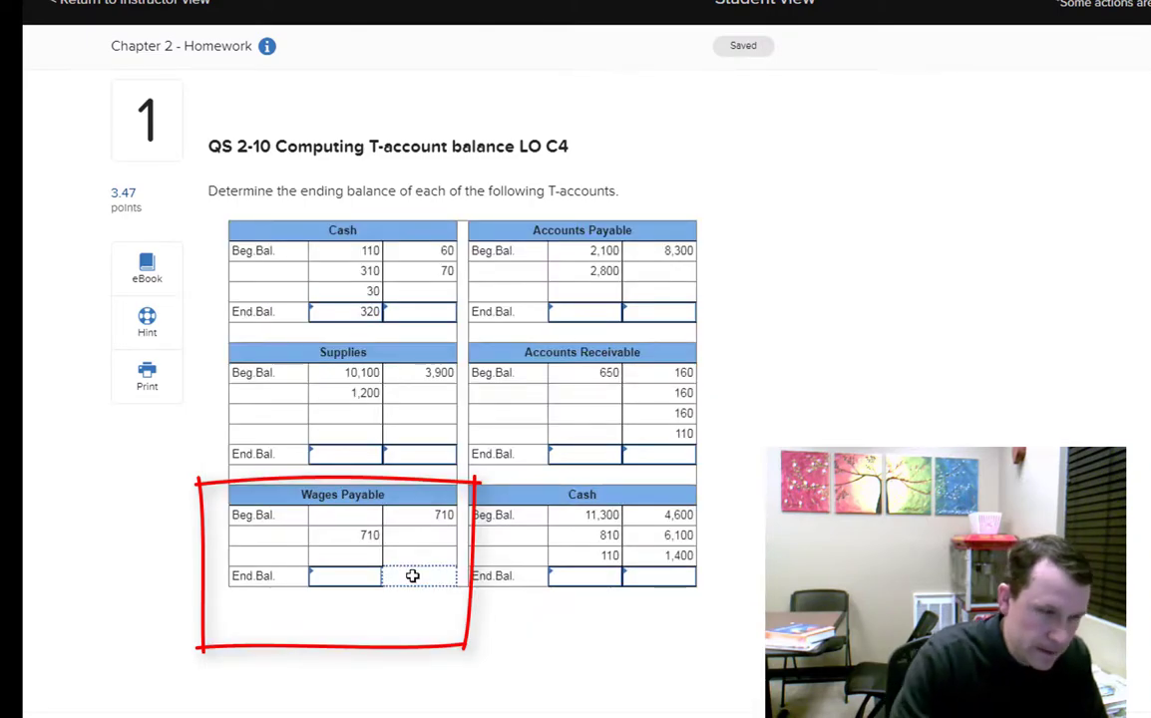
{"action": "left_click", "coordinate": [412, 577]}
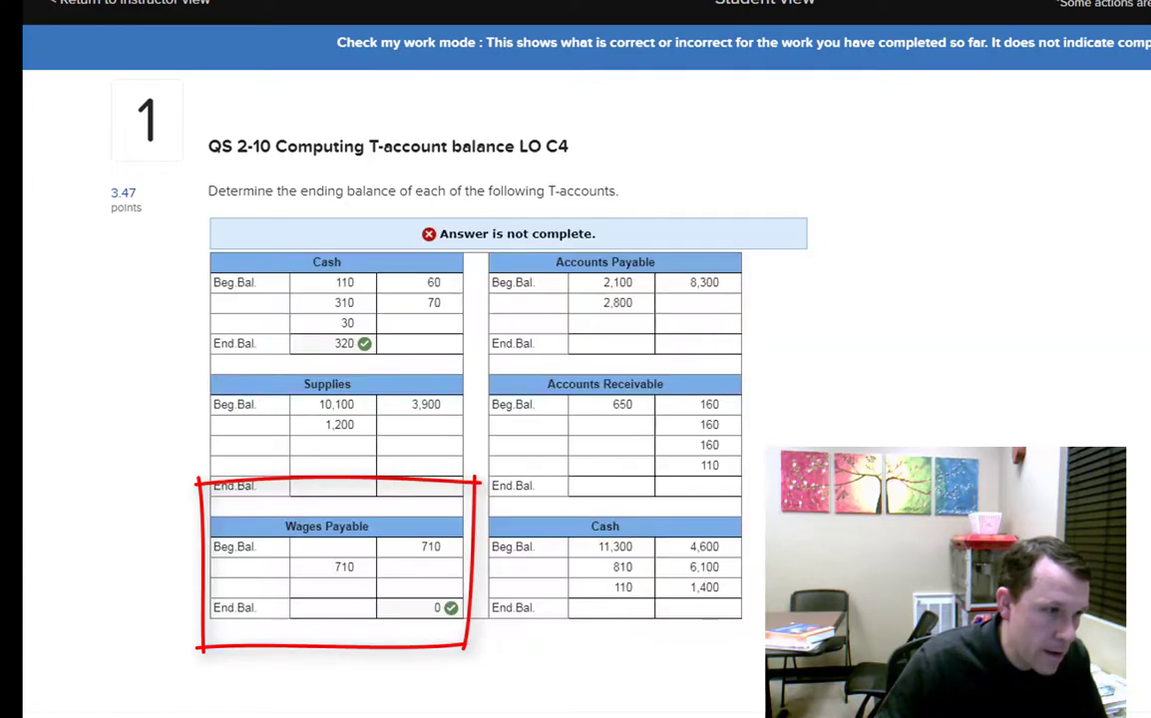
{"action": "key", "text": "Escape"}
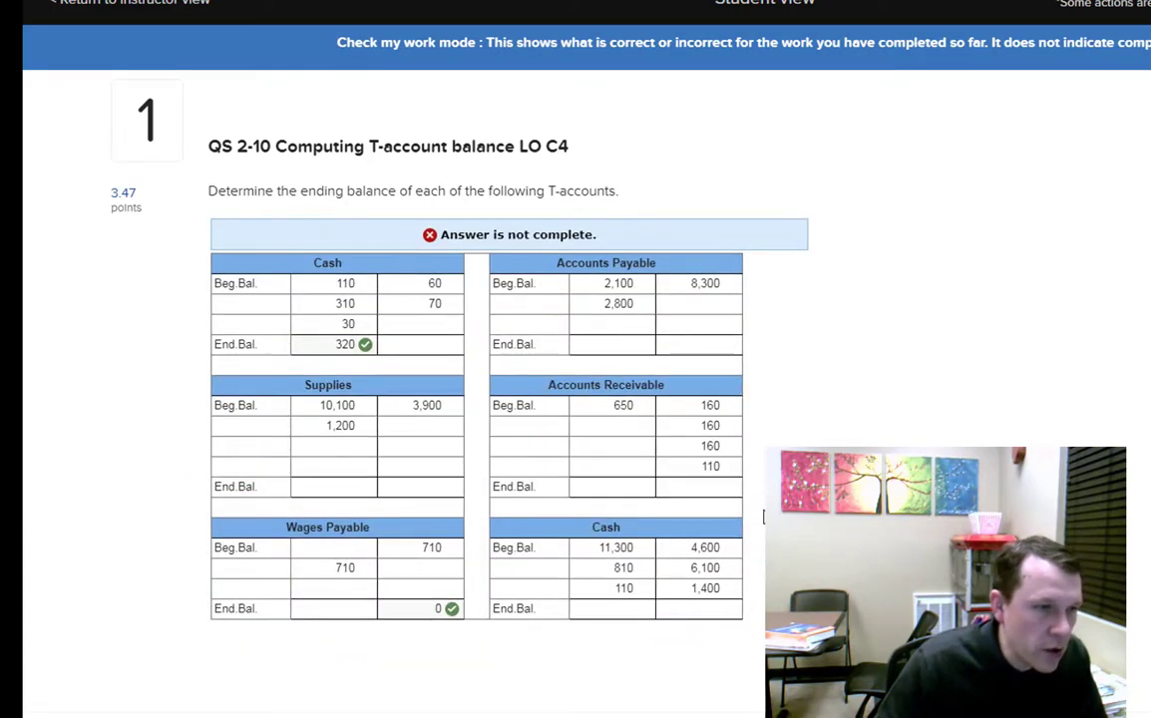
Go to question 2, Exercise 2-7, open its journal entry worksheet, and review the August transactions.
{"action": "left_click", "coordinate": [618, 610]}
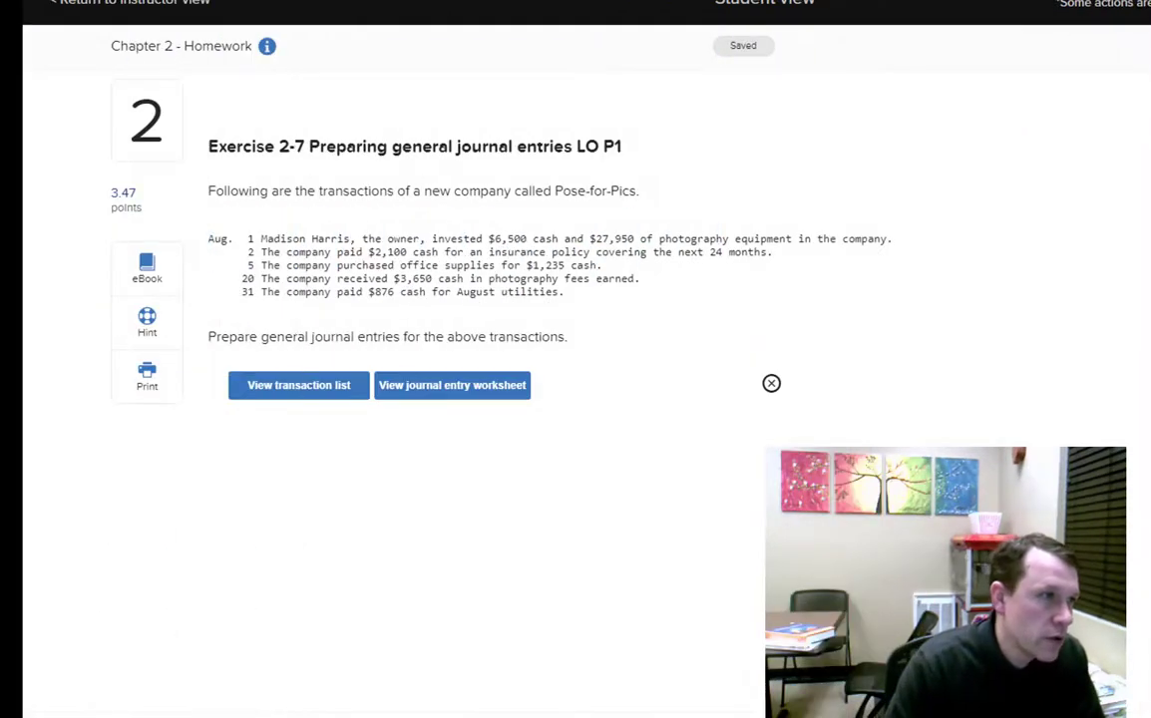
{"action": "left_click", "coordinate": [452, 385]}
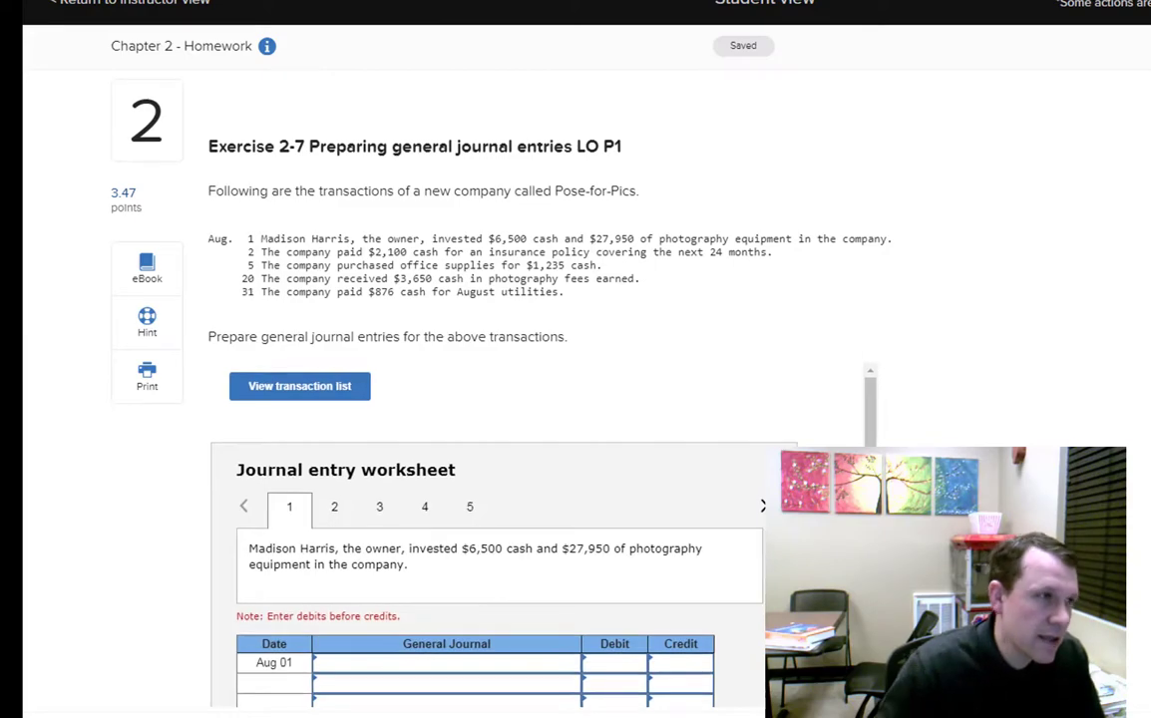
{"action": "scroll", "coordinate": [1047, 441], "scroll_direction": "down", "scroll_amount": 2}
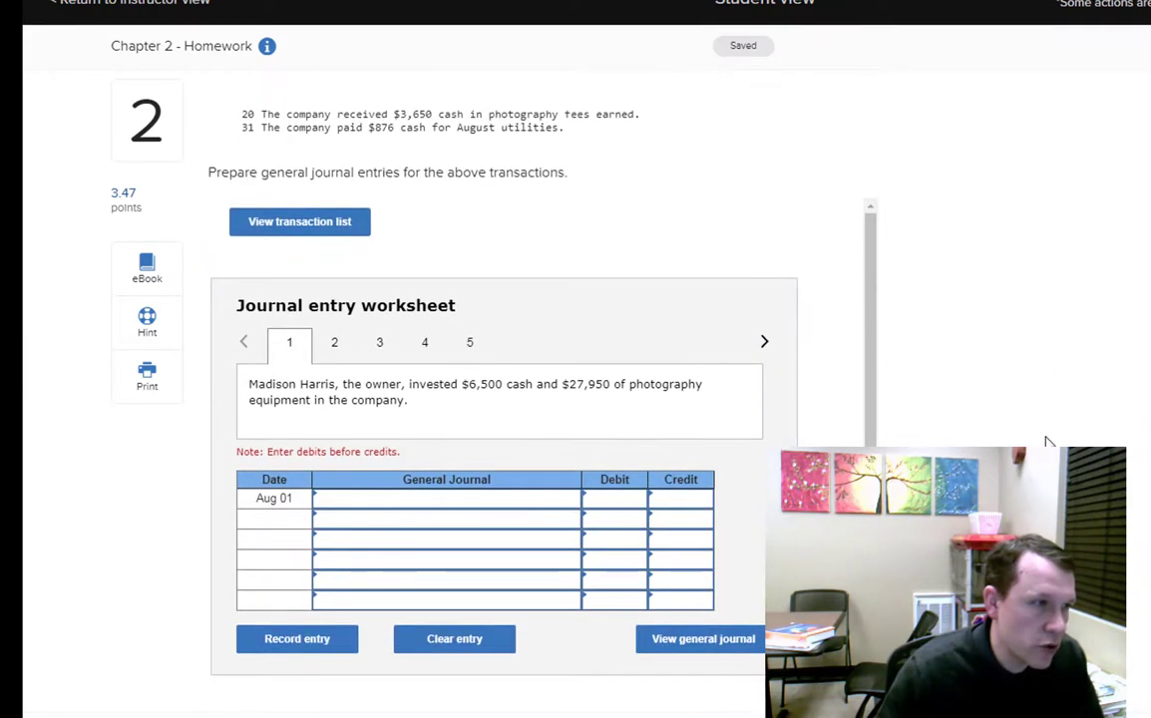
{"action": "scroll", "coordinate": [1045, 441], "scroll_direction": "up", "scroll_amount": 2}
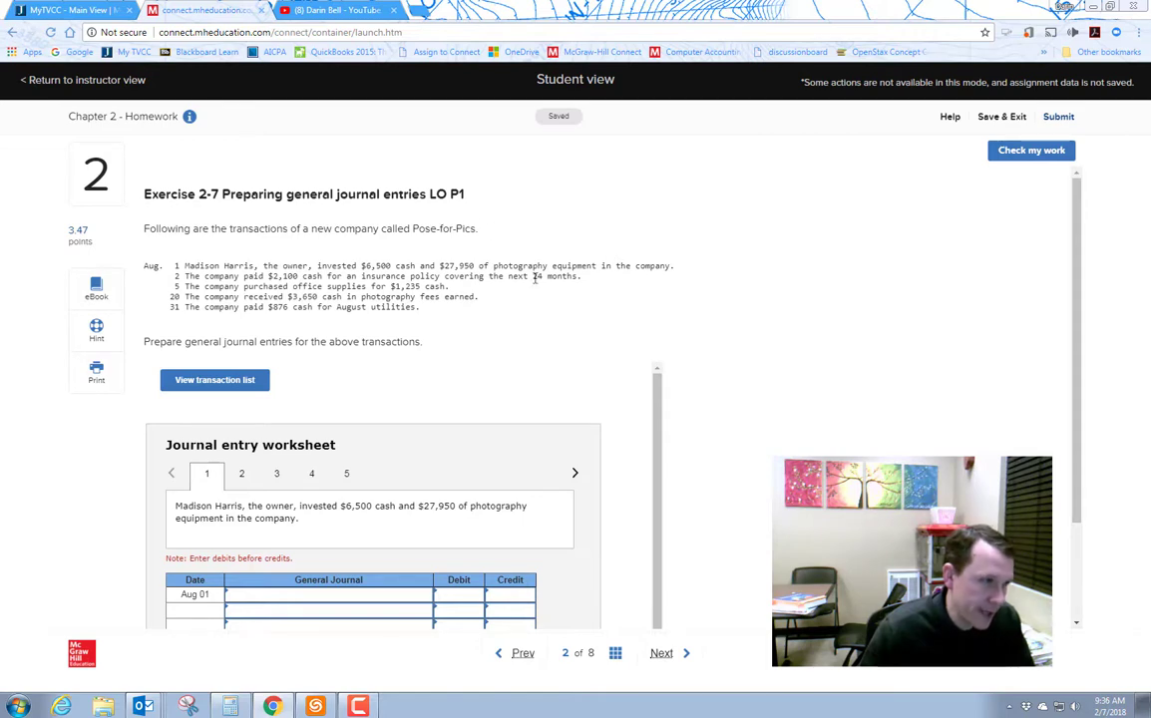
{"action": "scroll", "coordinate": [433, 299], "scroll_direction": "down", "scroll_amount": 1}
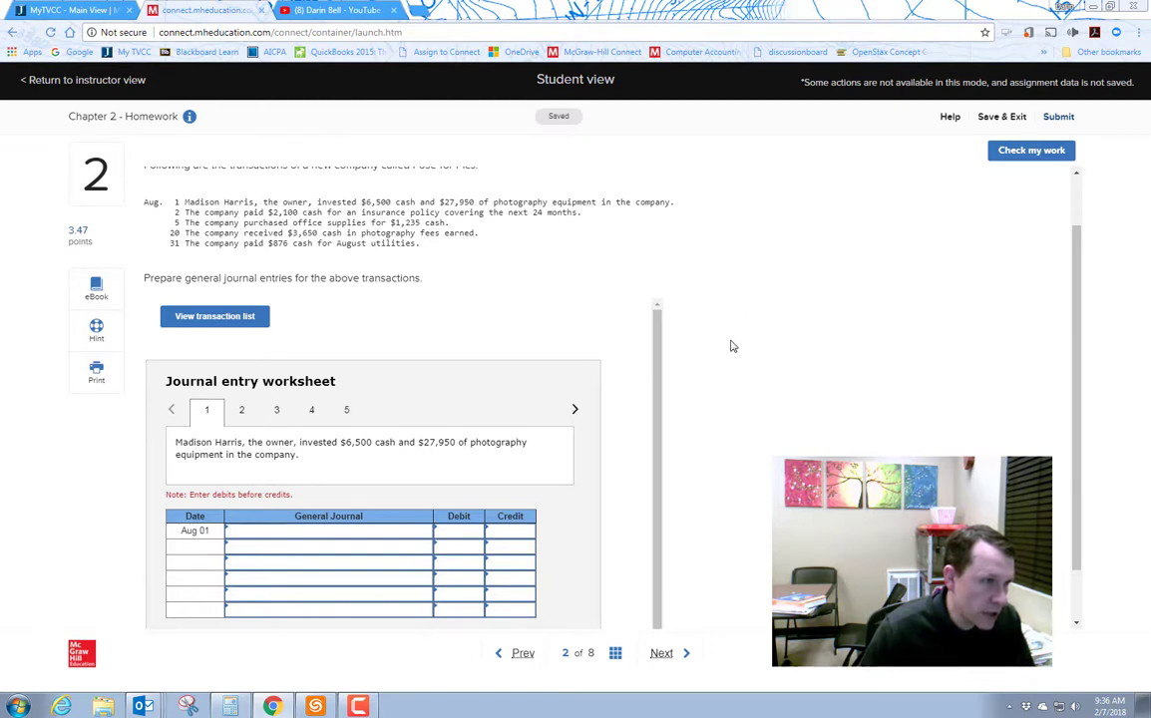
{"action": "scroll", "coordinate": [501, 398], "scroll_direction": "down", "scroll_amount": 1}
{"action": "scroll", "coordinate": [230, 344], "scroll_direction": "down", "scroll_amount": 1}
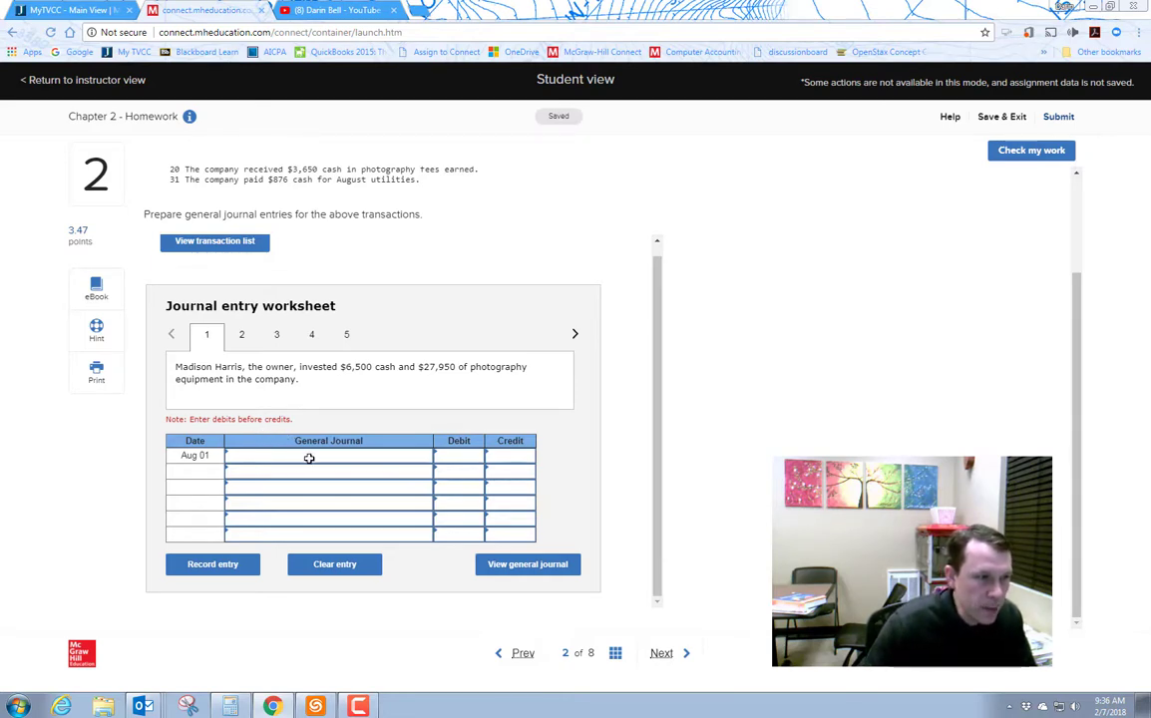
Fill the Aug 01 entry's account lines with Cash, Photography equipment and the owner's capital account.
{"action": "left_click", "coordinate": [372, 456]}
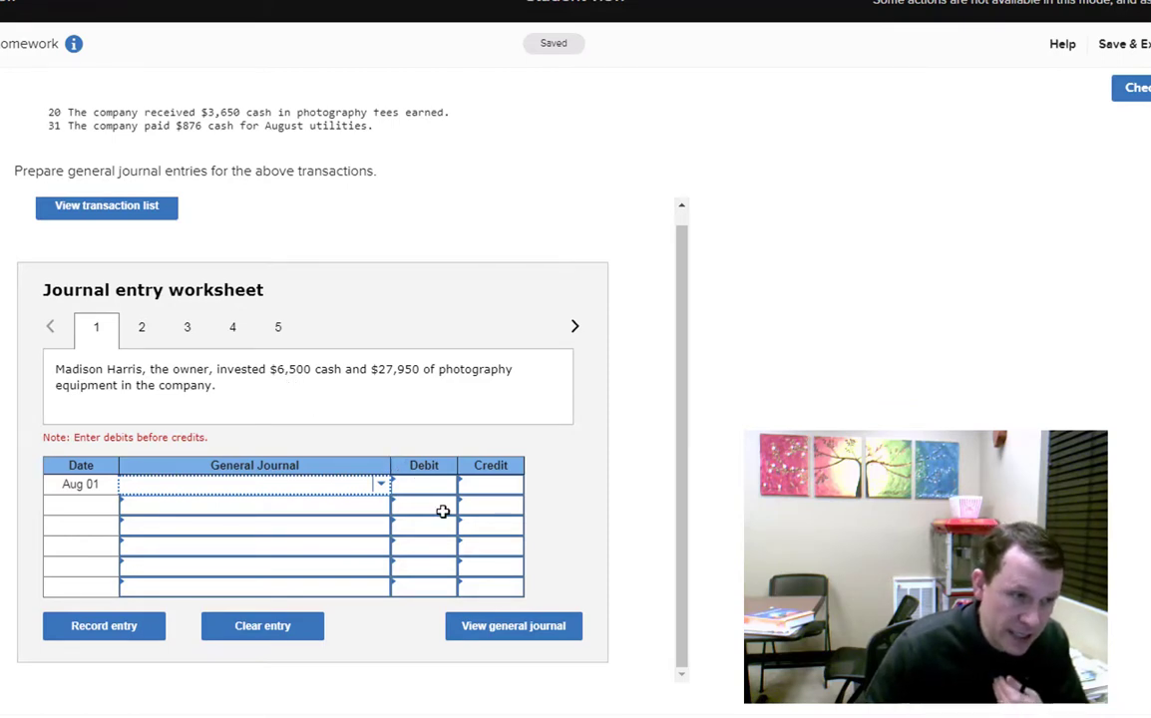
{"action": "left_click", "coordinate": [382, 487]}
{"action": "scroll", "coordinate": [241, 441], "scroll_direction": "down", "scroll_amount": 3}
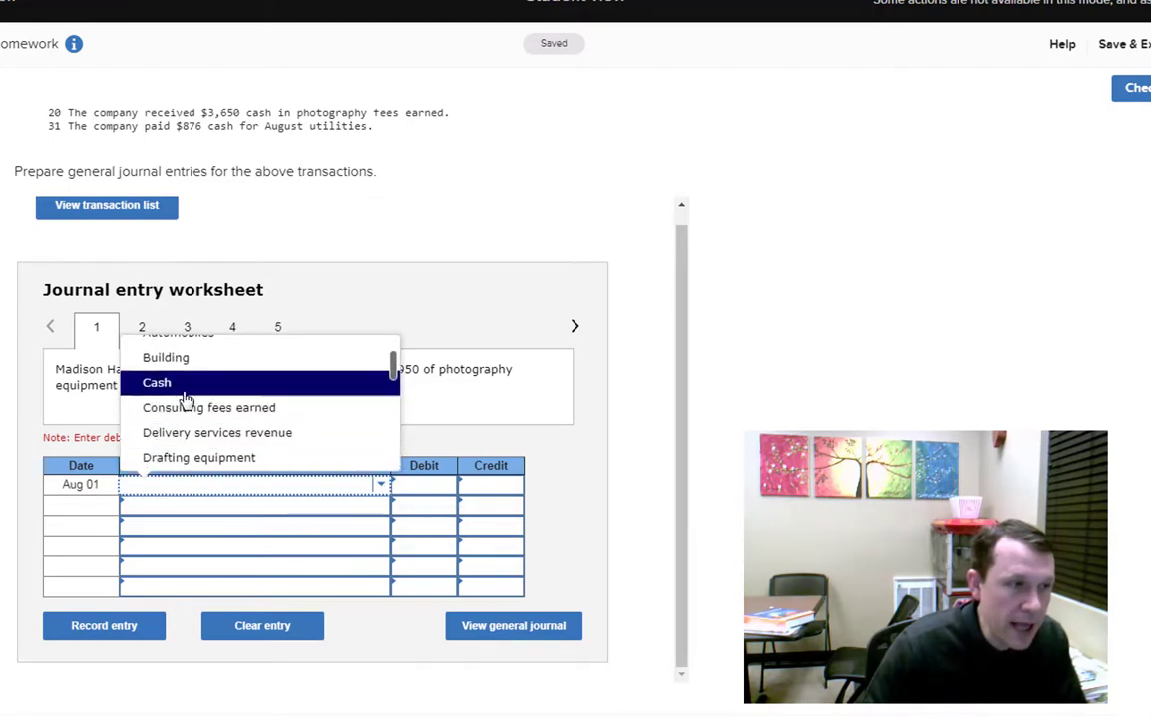
{"action": "left_click", "coordinate": [183, 382]}
{"action": "left_click", "coordinate": [378, 508]}
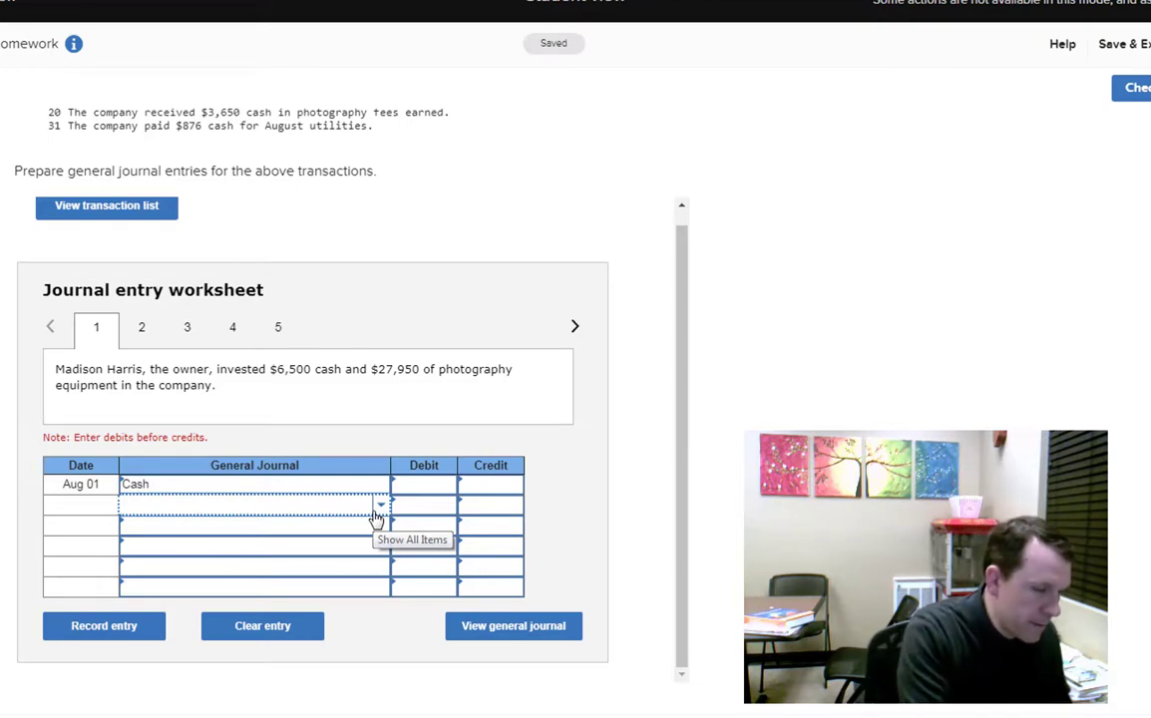
{"action": "type", "text": "ph"}
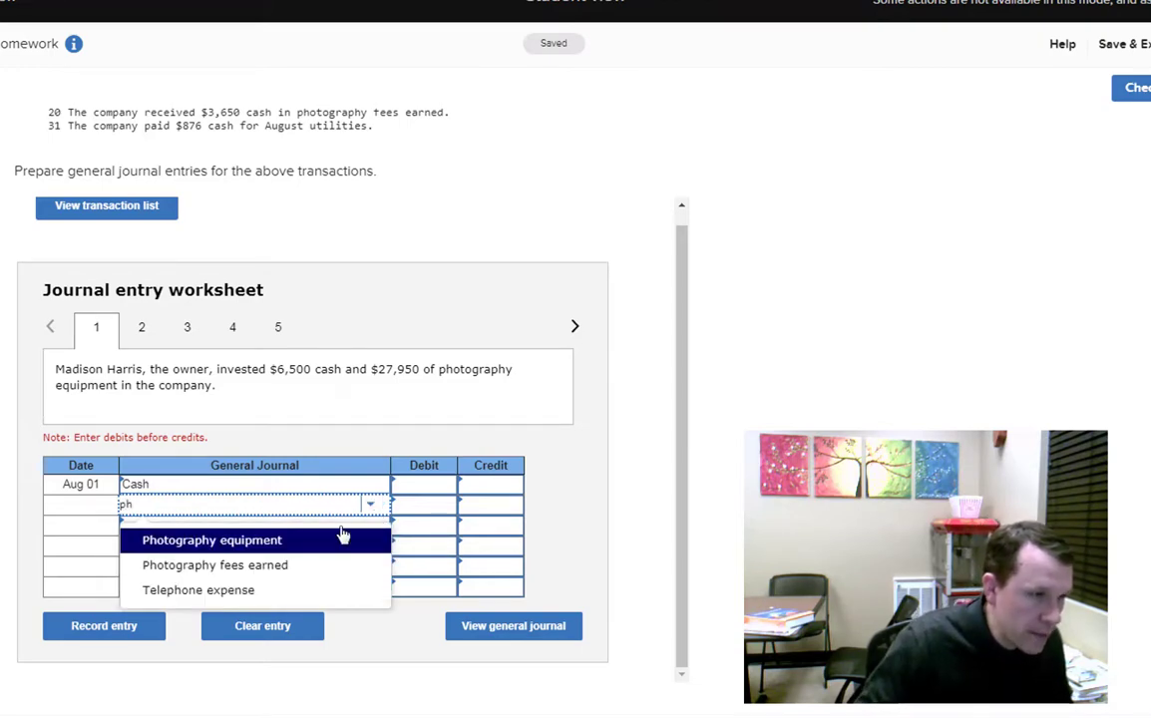
{"action": "left_click", "coordinate": [249, 541]}
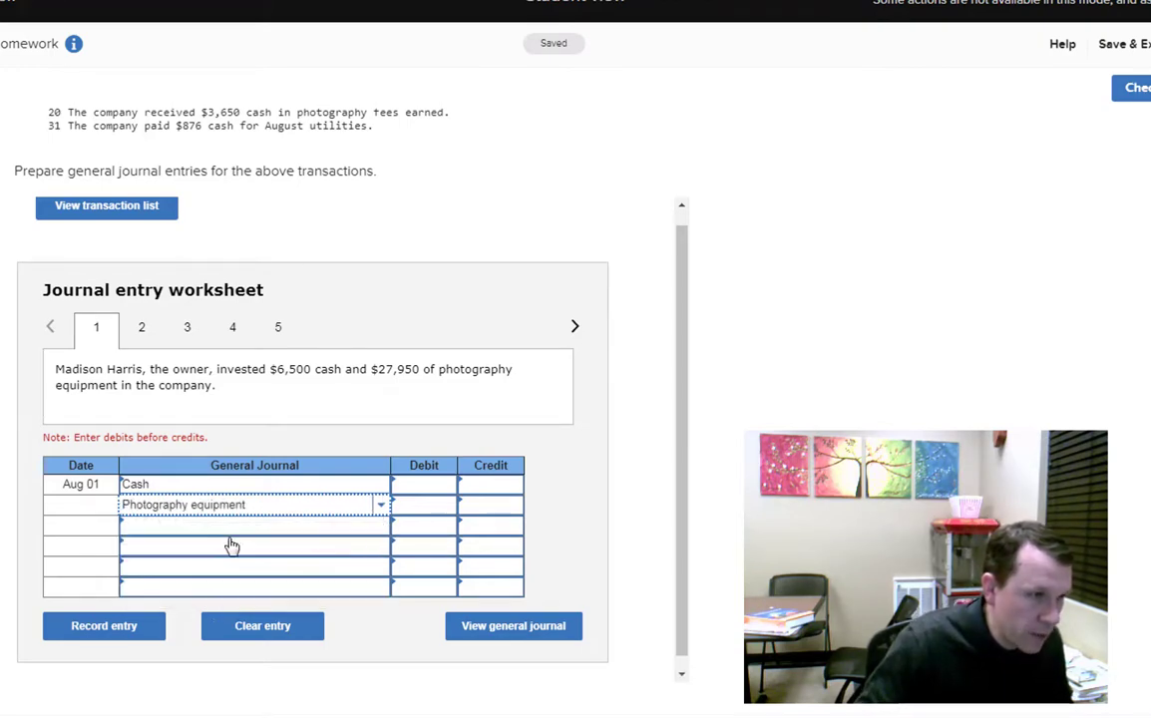
{"action": "left_click", "coordinate": [375, 528]}
{"action": "left_click", "coordinate": [257, 472]}
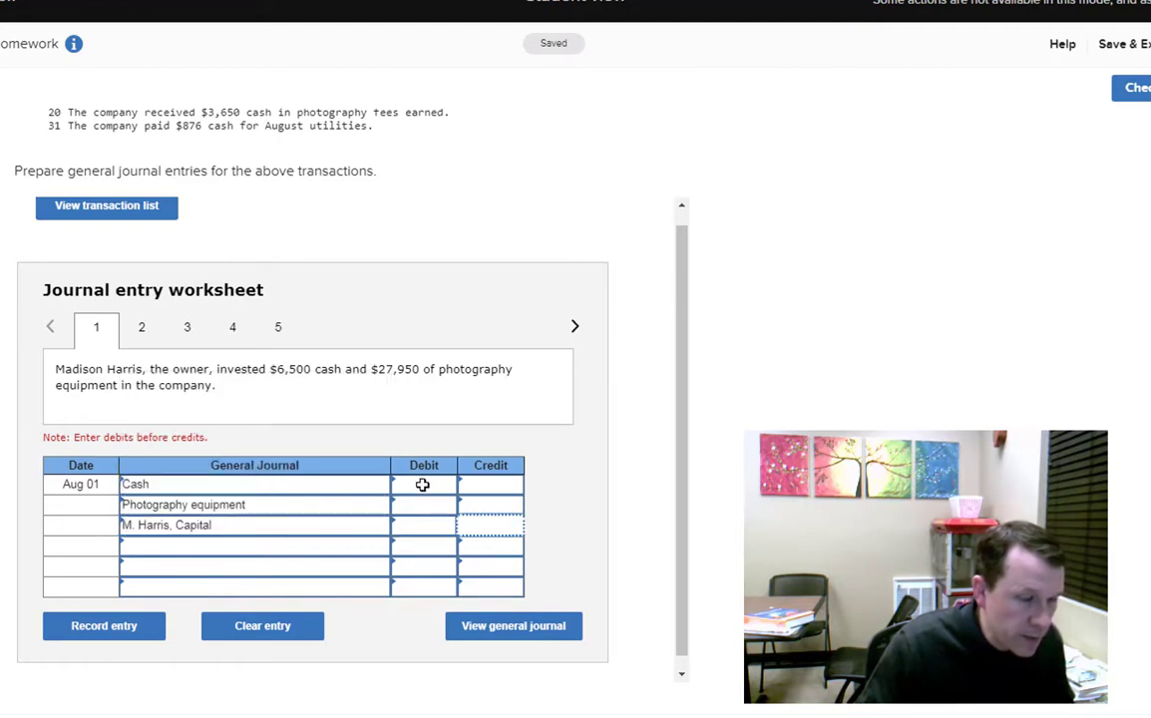
Enter debits of 6,500 for Cash and 27,950 for Photography equipment in the Aug 01 entry.
{"action": "left_click", "coordinate": [421, 484]}
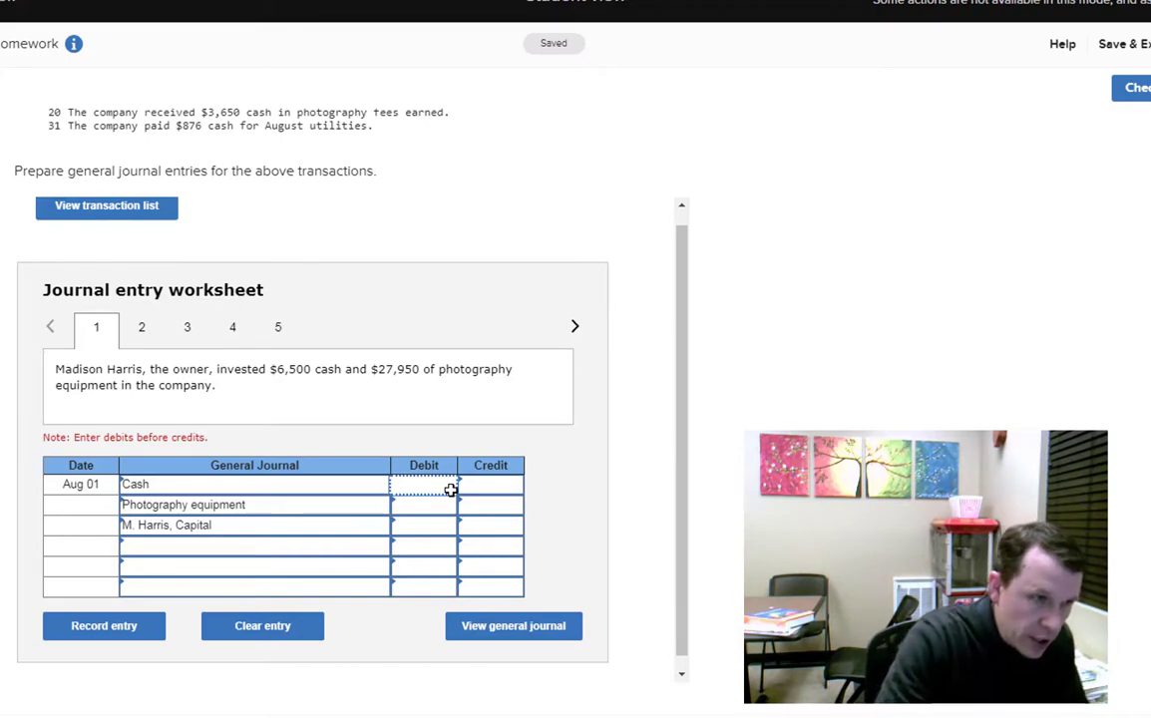
{"action": "type", "text": "6,50"}
{"action": "type", "text": "00"}
{"action": "key", "text": "Tab"}
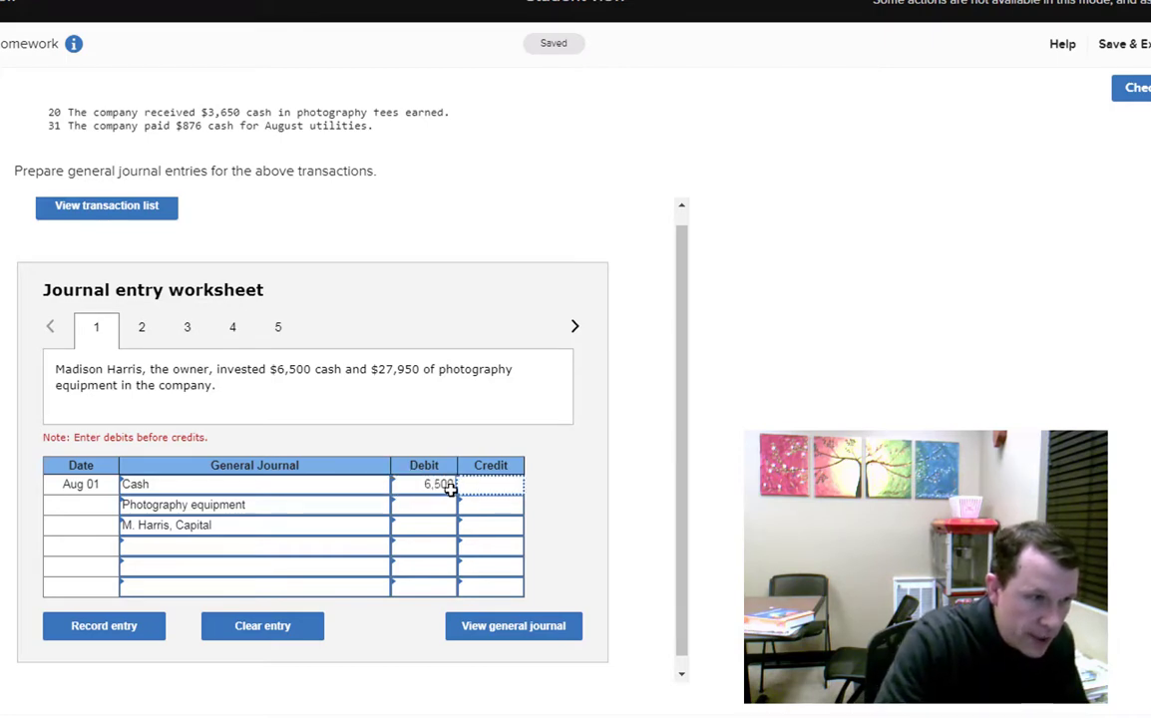
{"action": "left_click", "coordinate": [422, 510]}
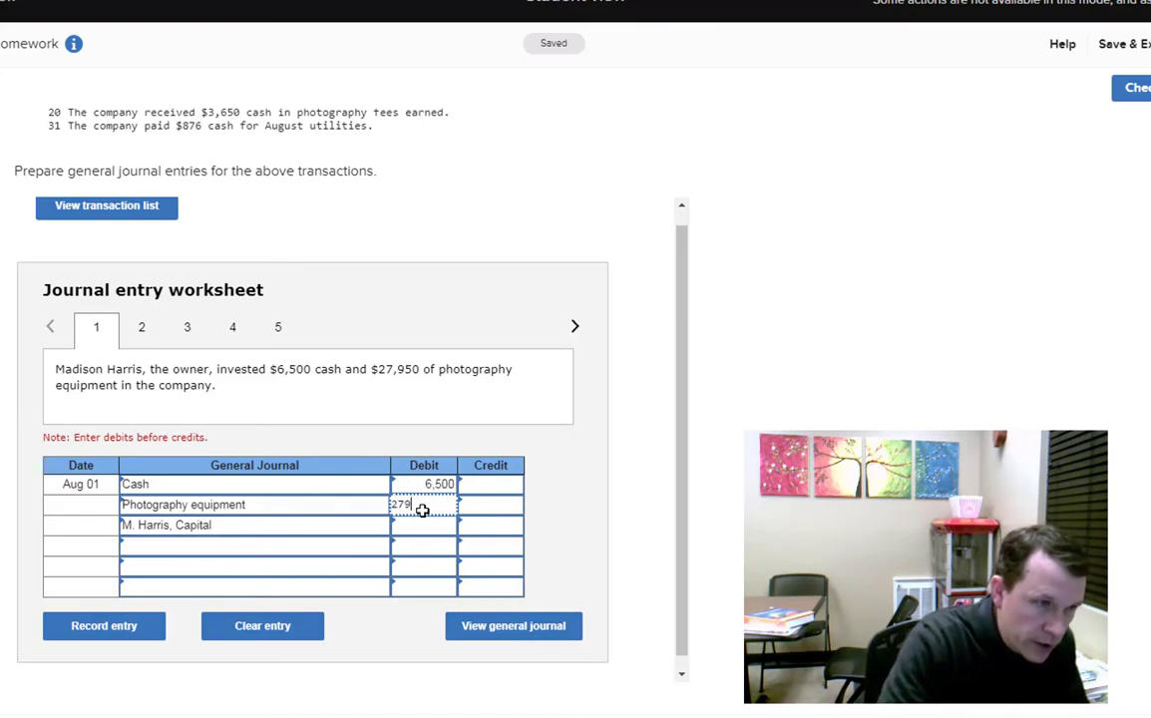
{"action": "type", "text": "27950"}
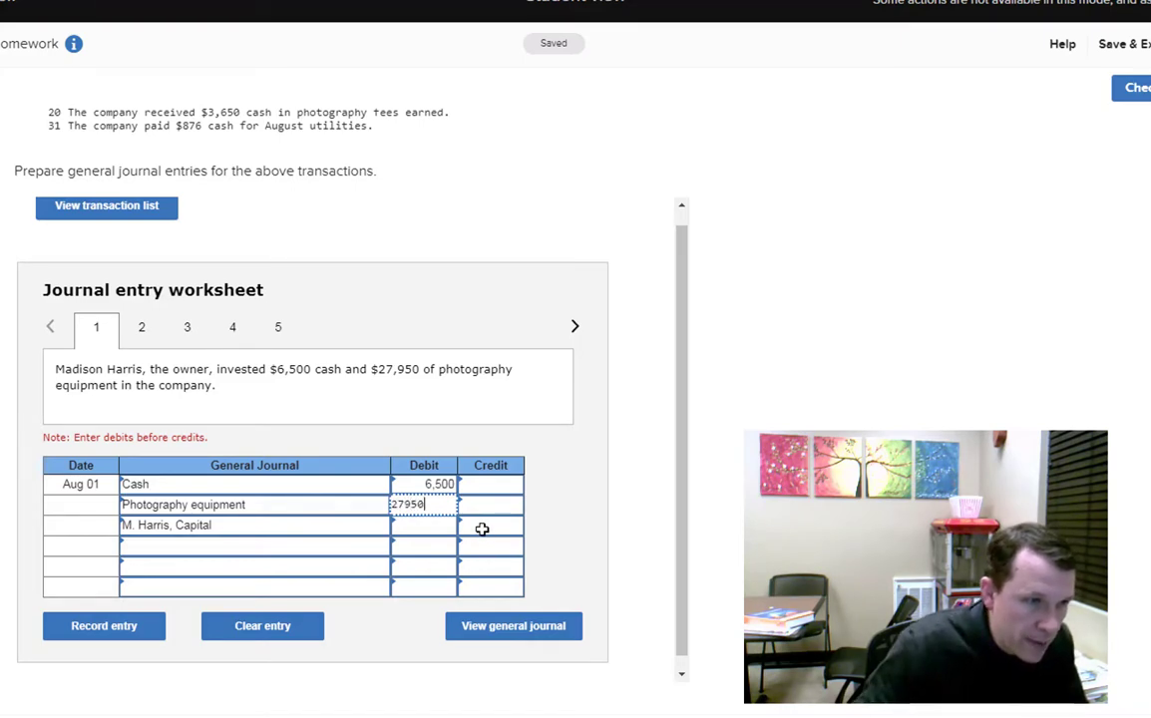
{"action": "left_click", "coordinate": [486, 529]}
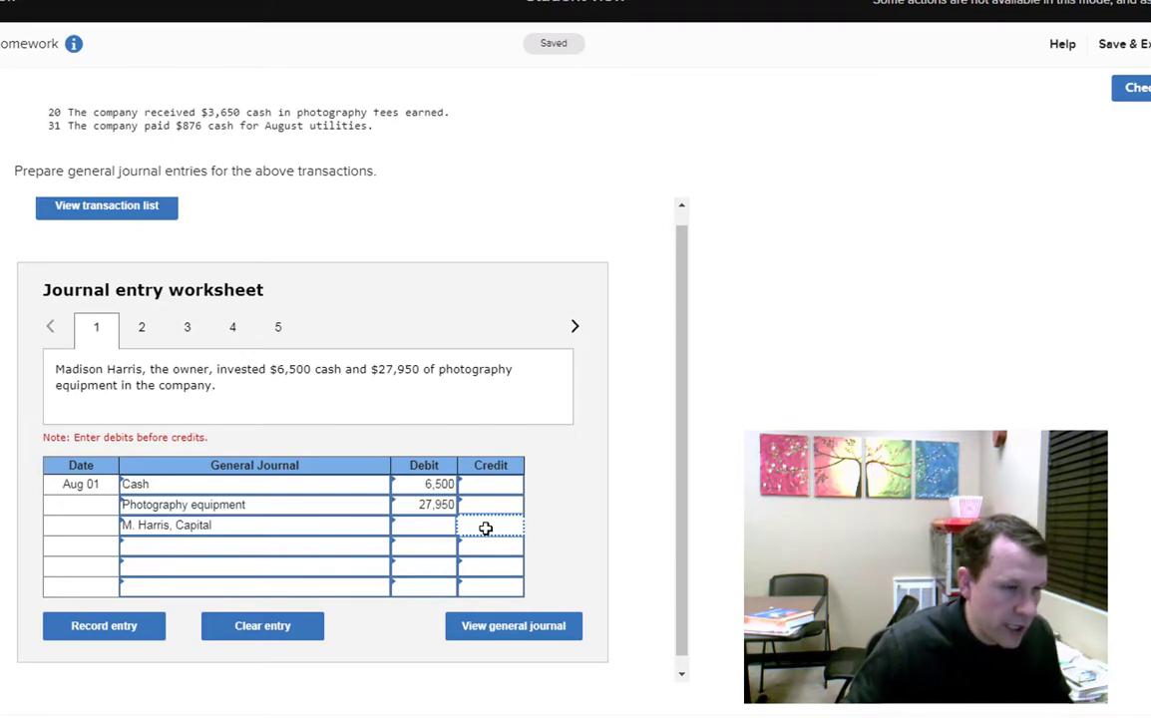
Switch to Calculator, clear it, and add 6500 and 27950 to total the Aug 01 debits.
{"action": "key", "text": "alt+Tab"}
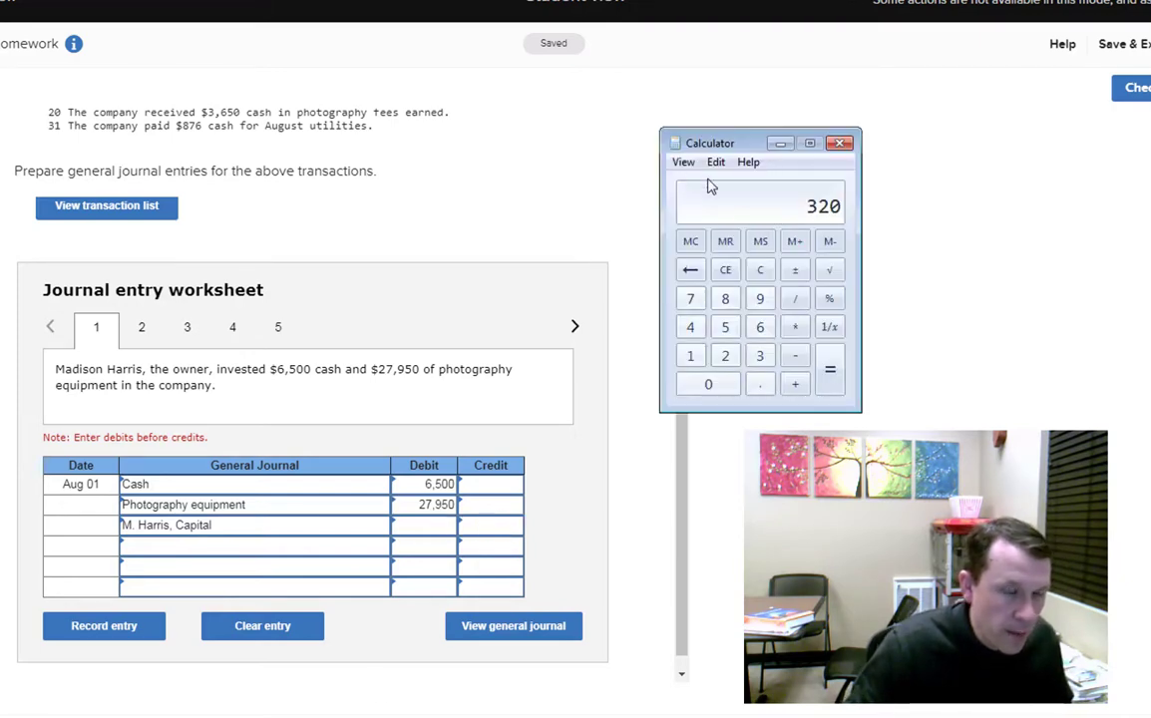
{"action": "left_click", "coordinate": [759, 272]}
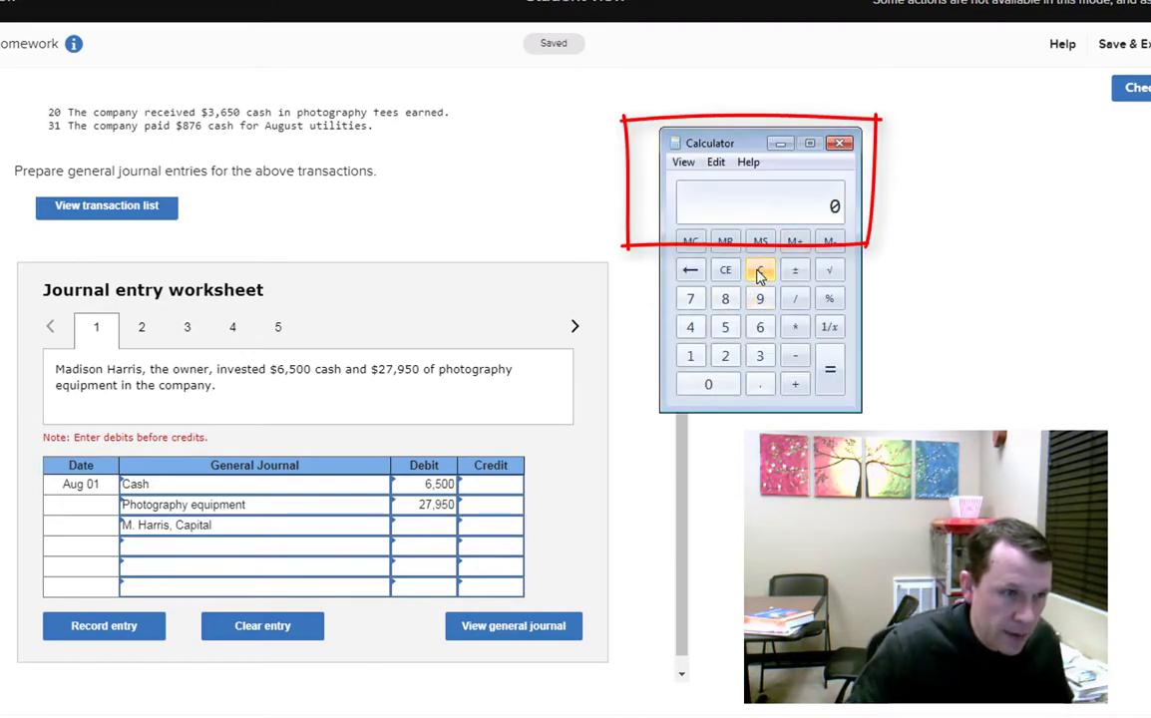
{"action": "type", "text": "6500"}
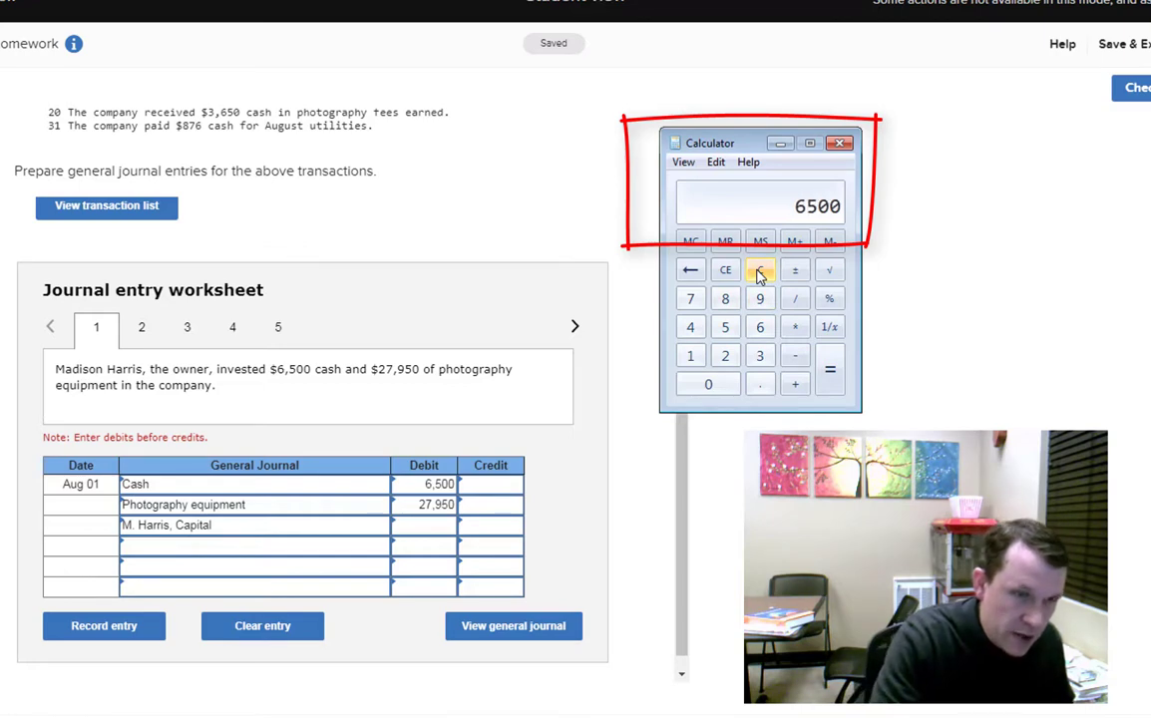
{"action": "key", "text": "plus"}
{"action": "type", "text": "27950"}
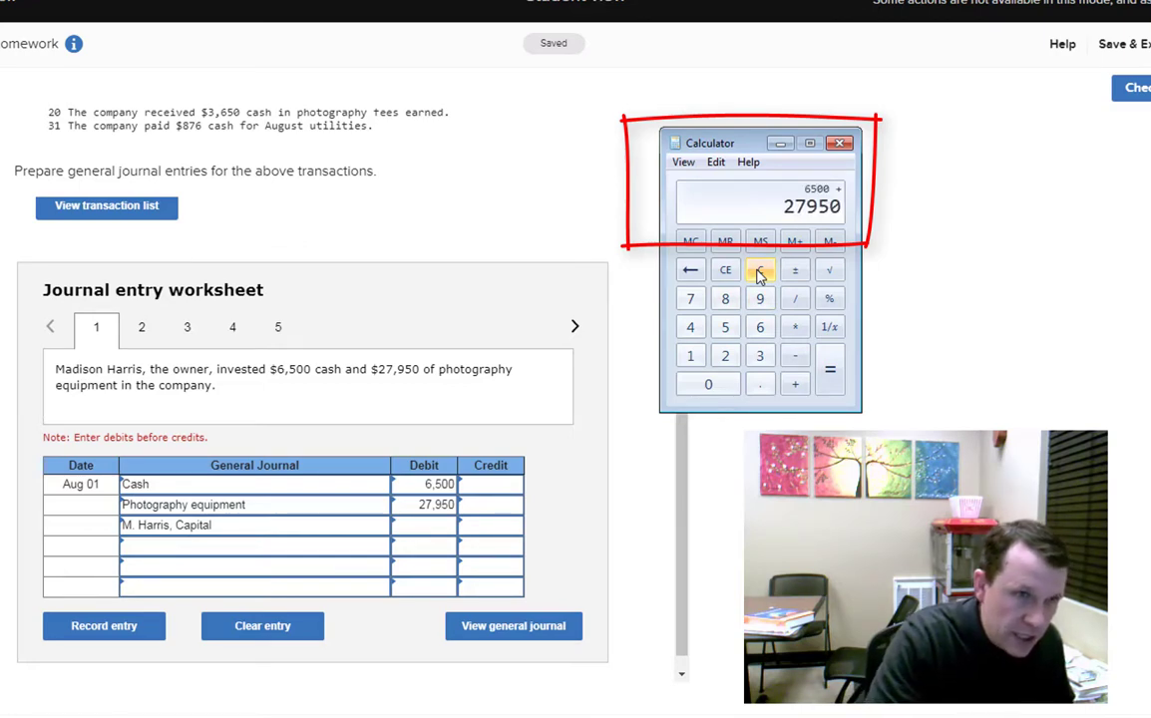
{"action": "key", "text": "Return"}
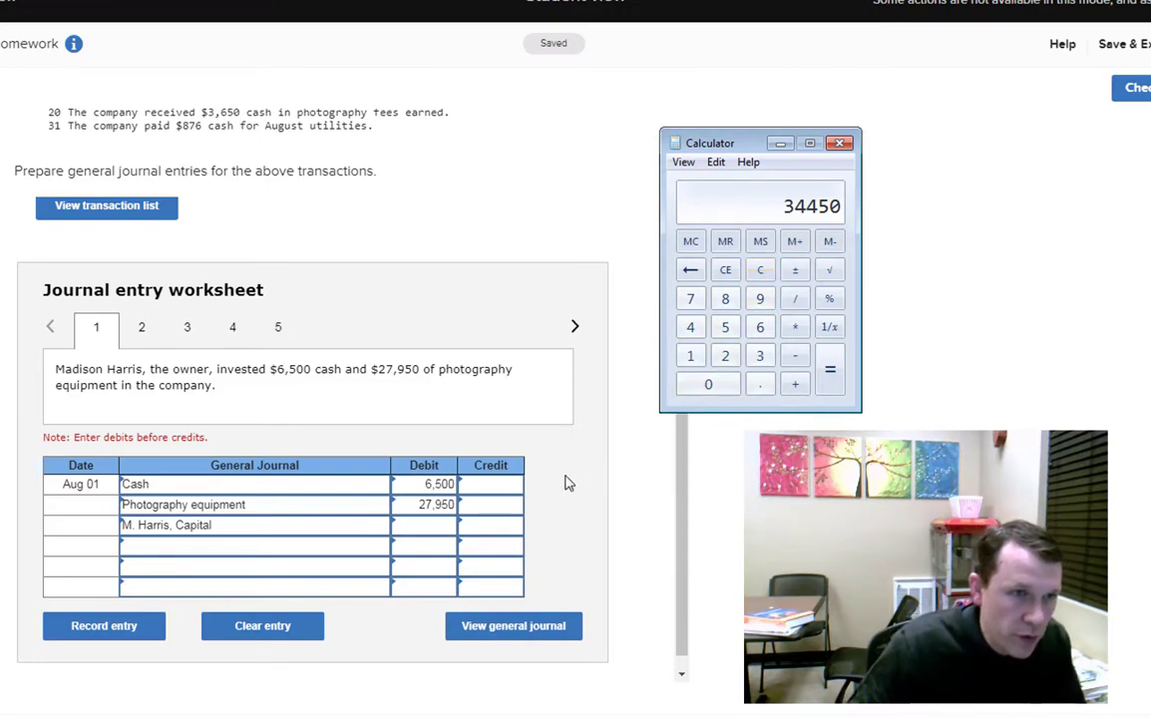
Return to the journal entry worksheet and enter a 34,450 credit for the owner's capital account in the Aug 01 entry.
{"action": "left_click", "coordinate": [489, 530]}
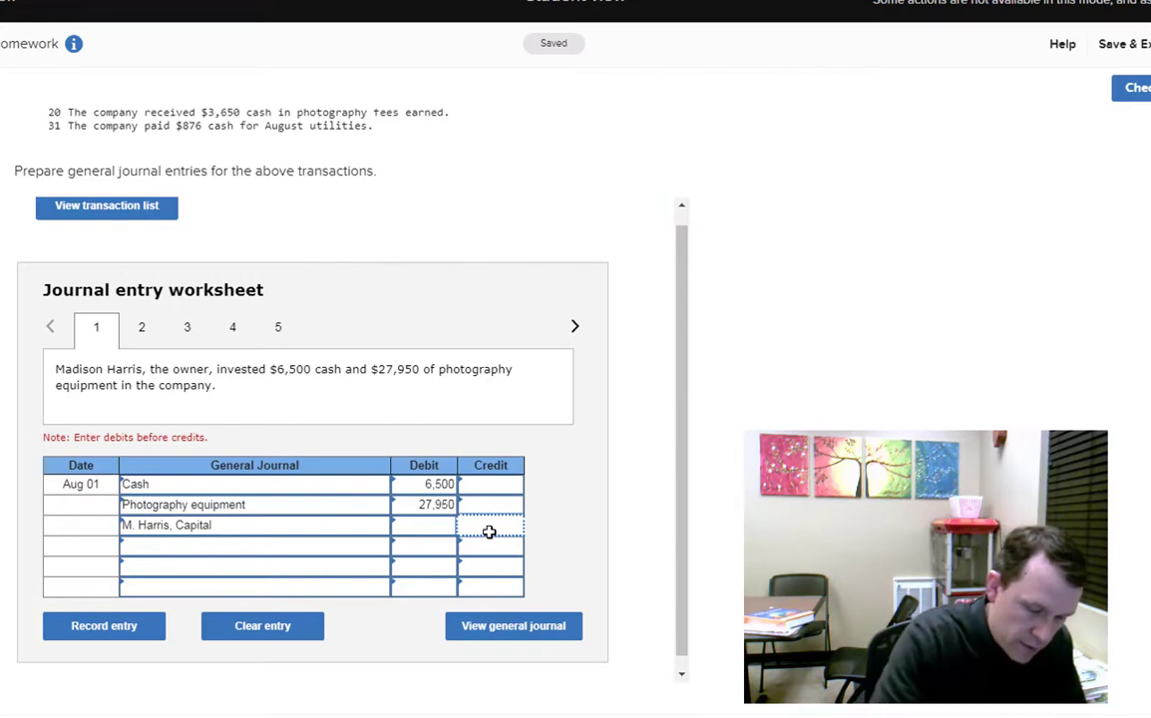
{"action": "type", "text": "34,450"}
{"action": "key", "text": "Tab"}
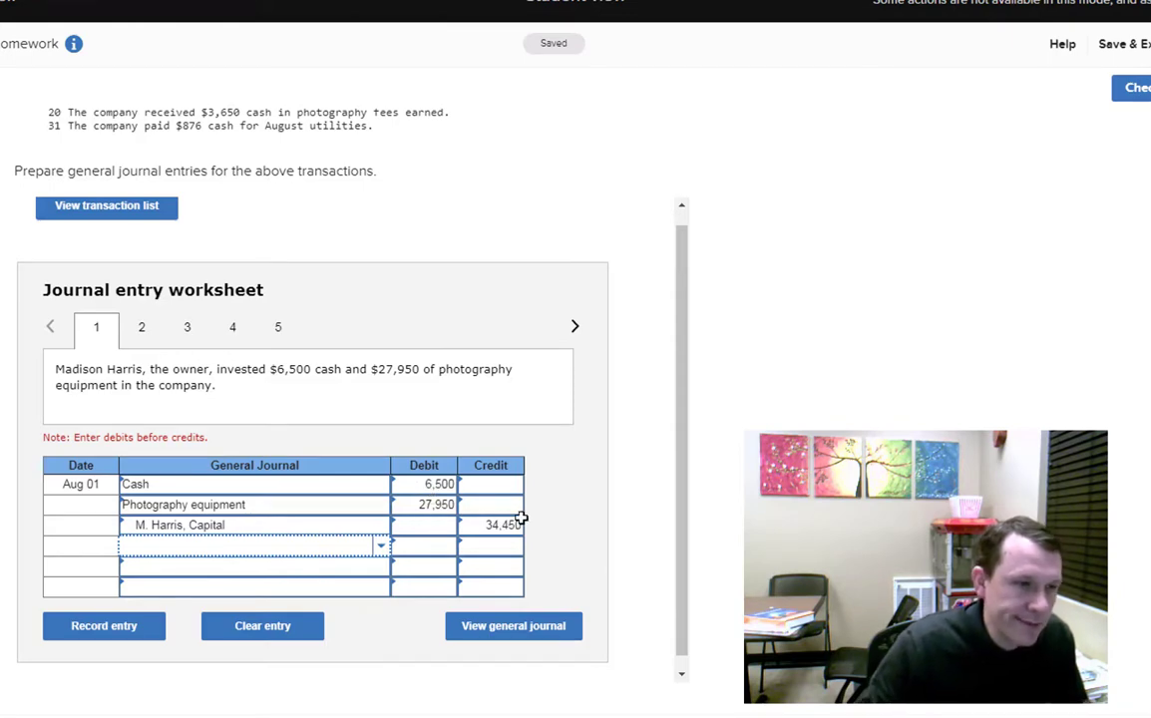
Go through journal entries 1 to 5 and examine how each transaction description mentions cash.
{"action": "left_click", "coordinate": [145, 330]}
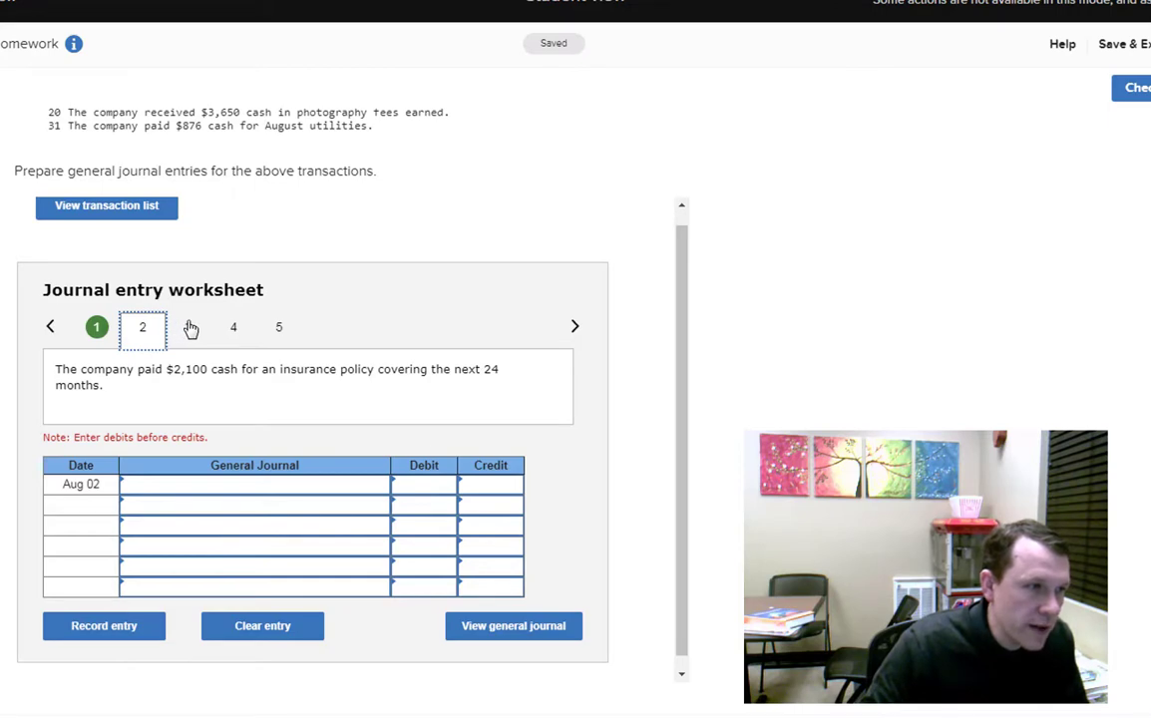
{"action": "left_click", "coordinate": [97, 329]}
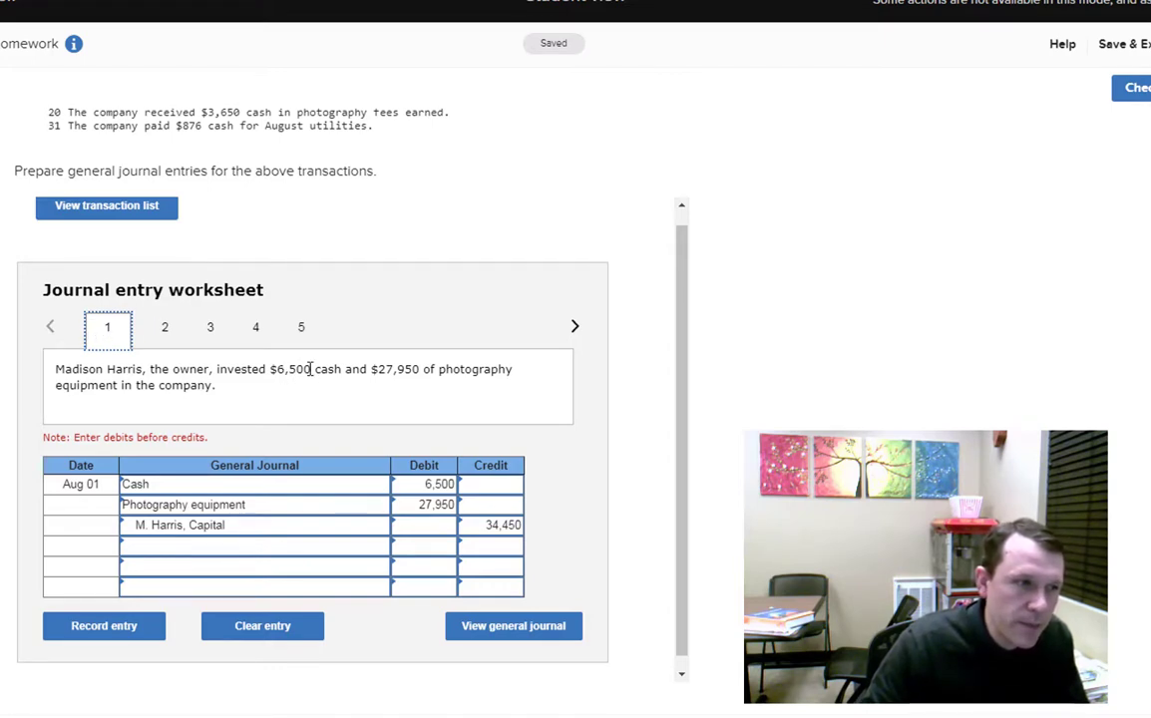
{"action": "left_click_drag", "start_coordinate": [314, 369], "coordinate": [347, 371]}
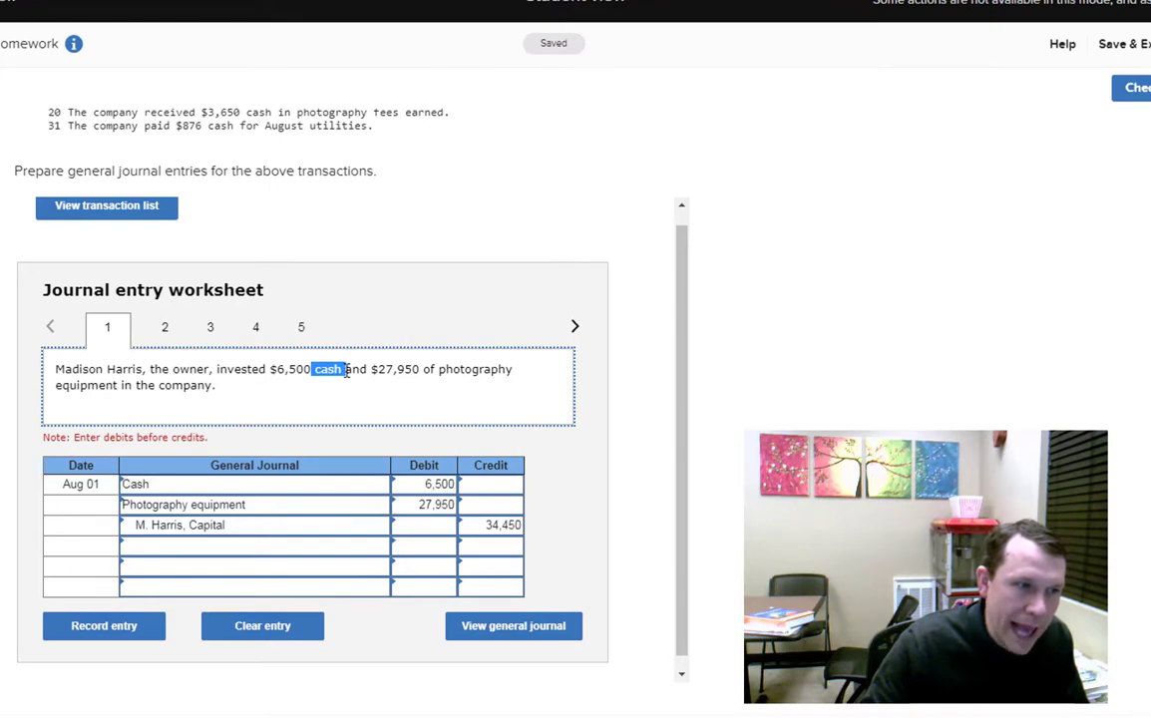
{"action": "left_click", "coordinate": [167, 329]}
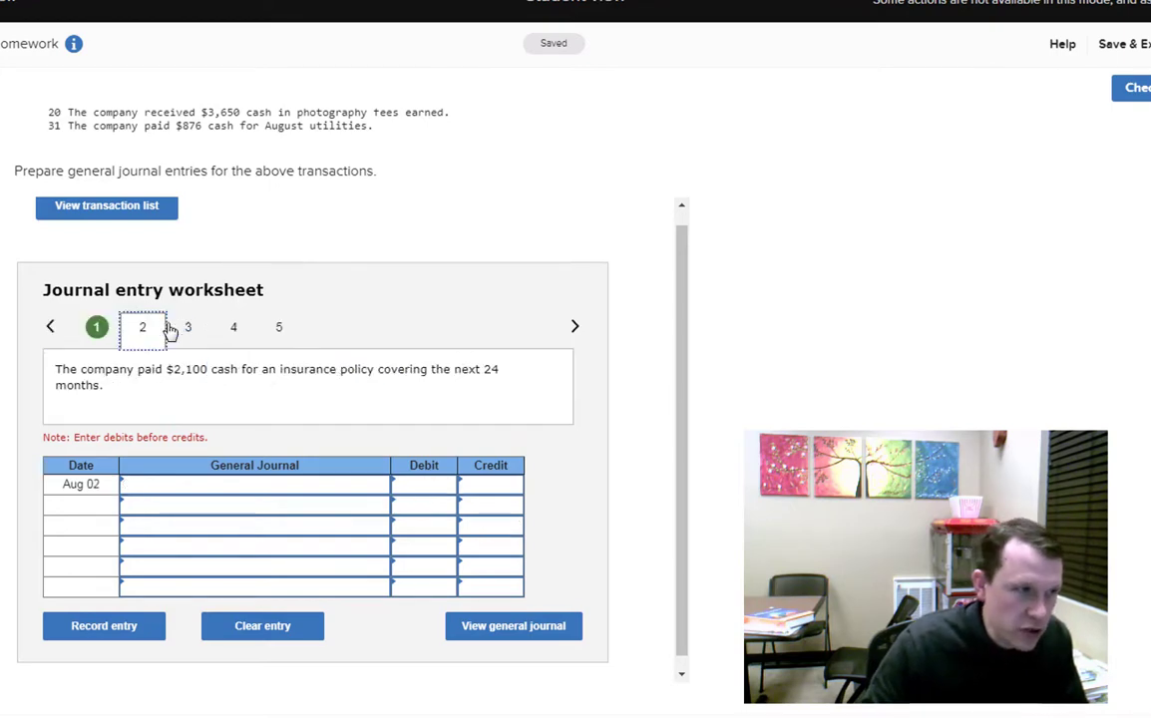
{"action": "double_click", "coordinate": [220, 371]}
{"action": "left_click", "coordinate": [188, 334]}
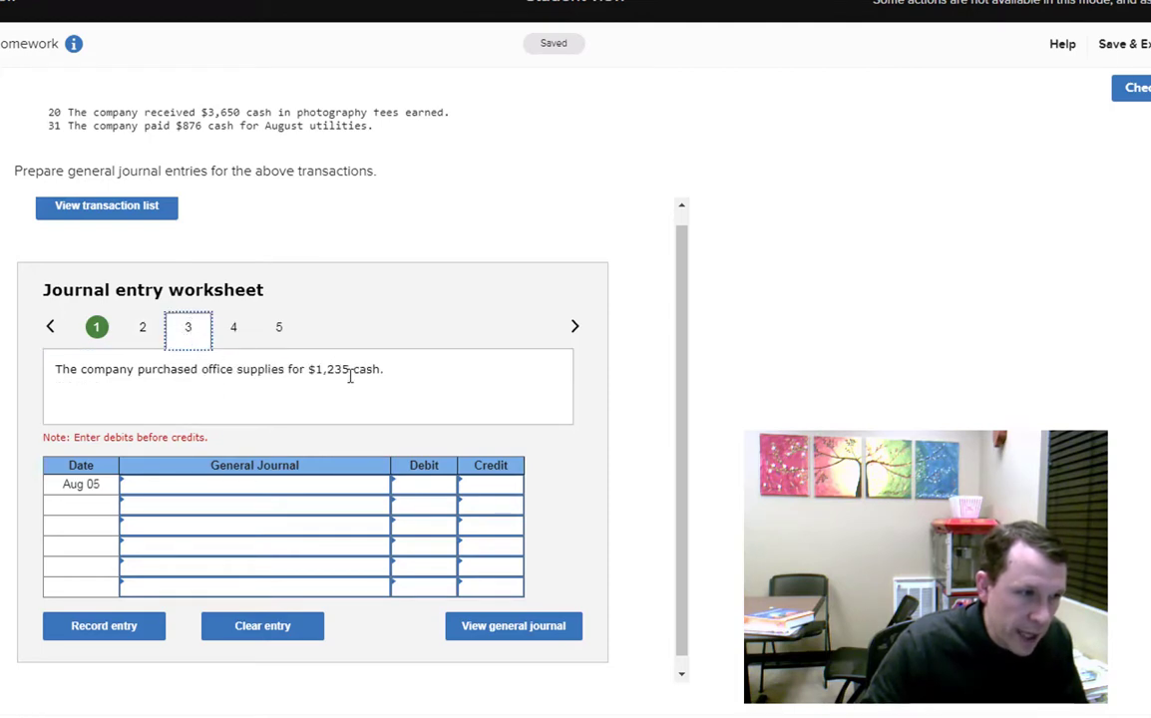
{"action": "double_click", "coordinate": [361, 371]}
{"action": "left_click", "coordinate": [235, 329]}
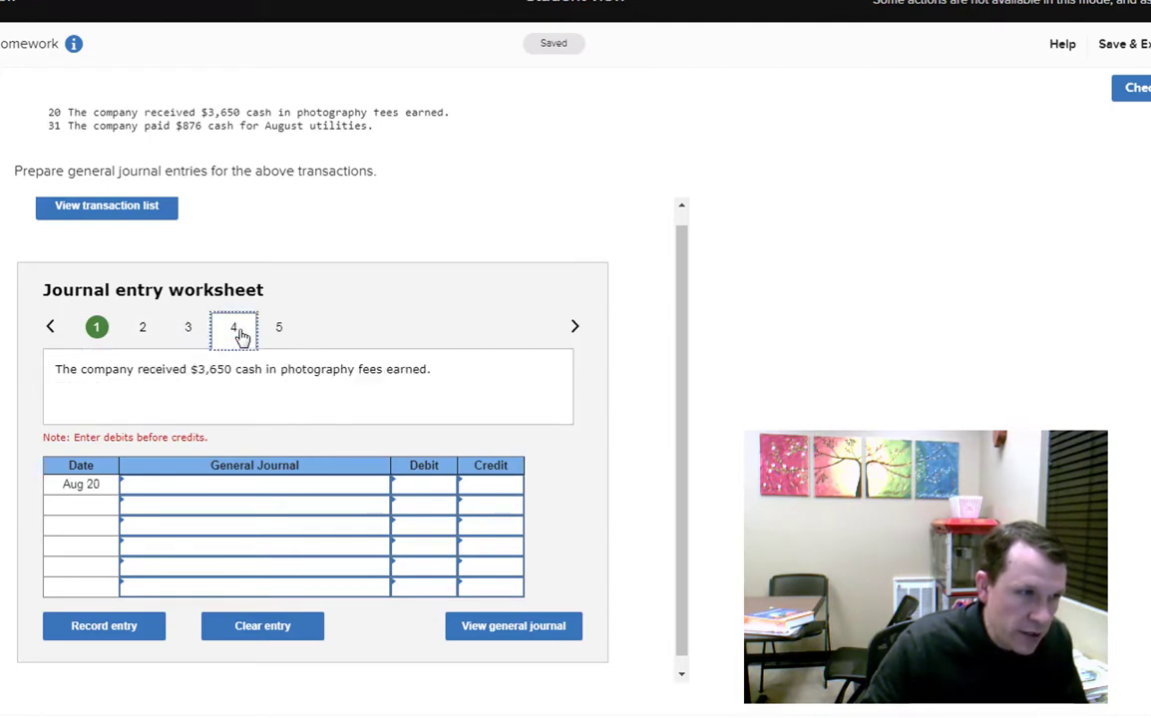
{"action": "double_click", "coordinate": [242, 369]}
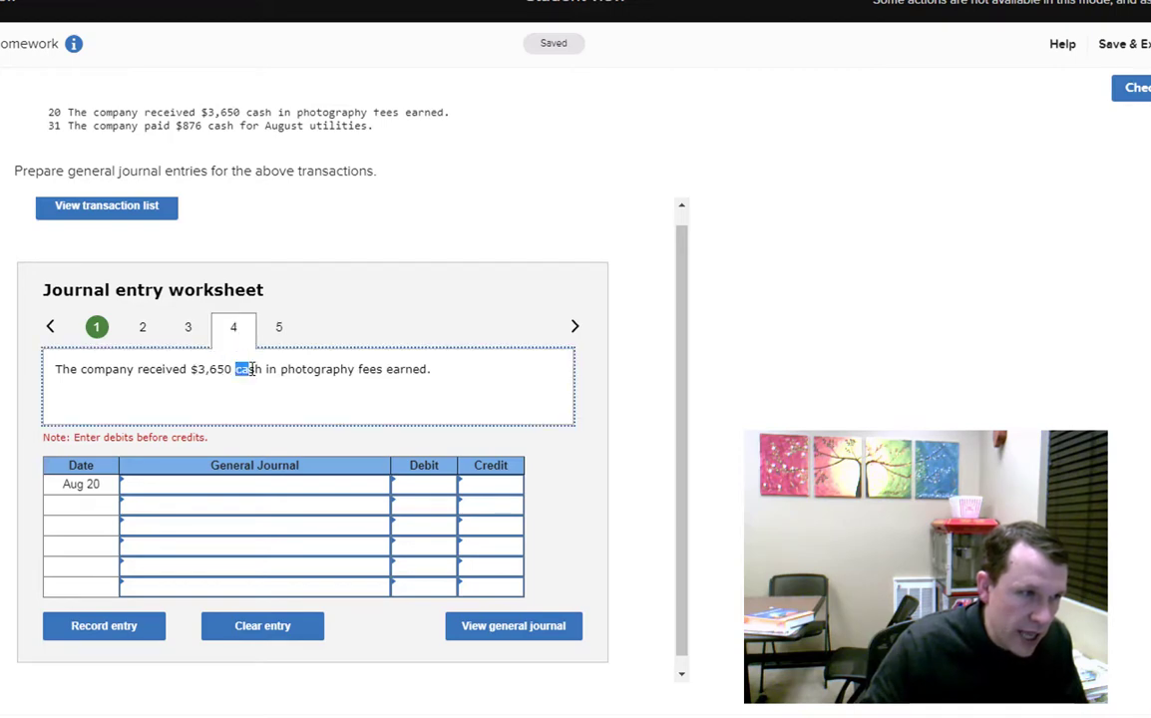
{"action": "left_click", "coordinate": [281, 333]}
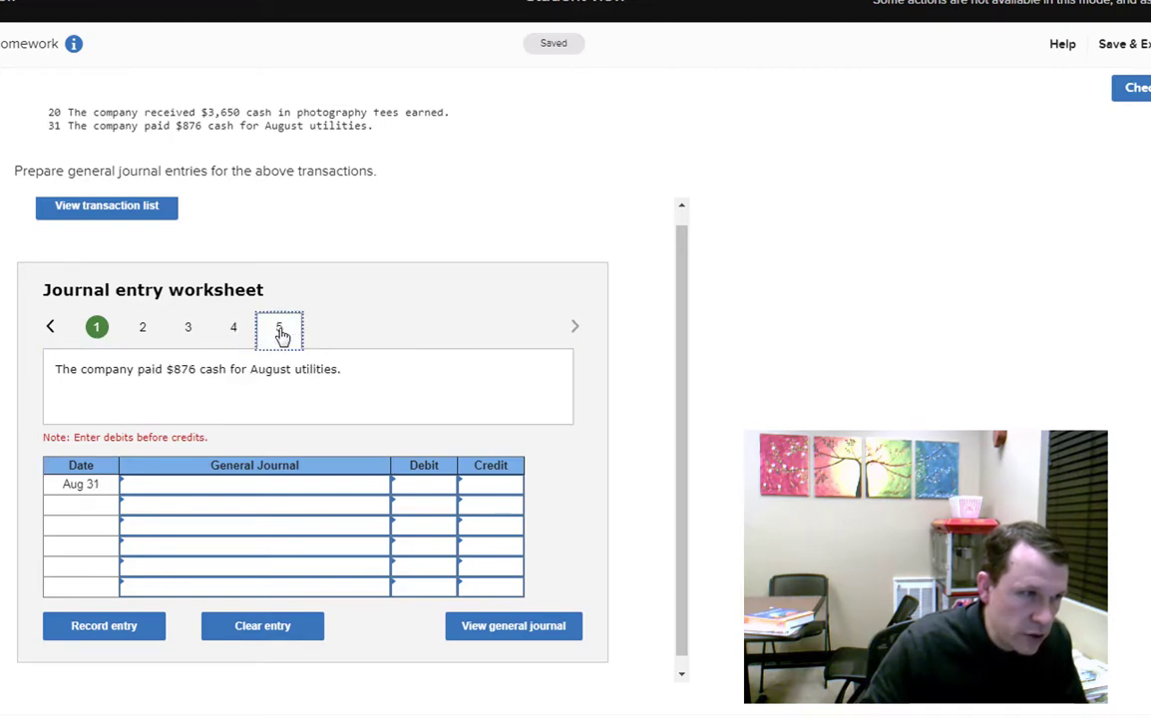
{"action": "left_click_drag", "start_coordinate": [201, 369], "coordinate": [232, 372]}
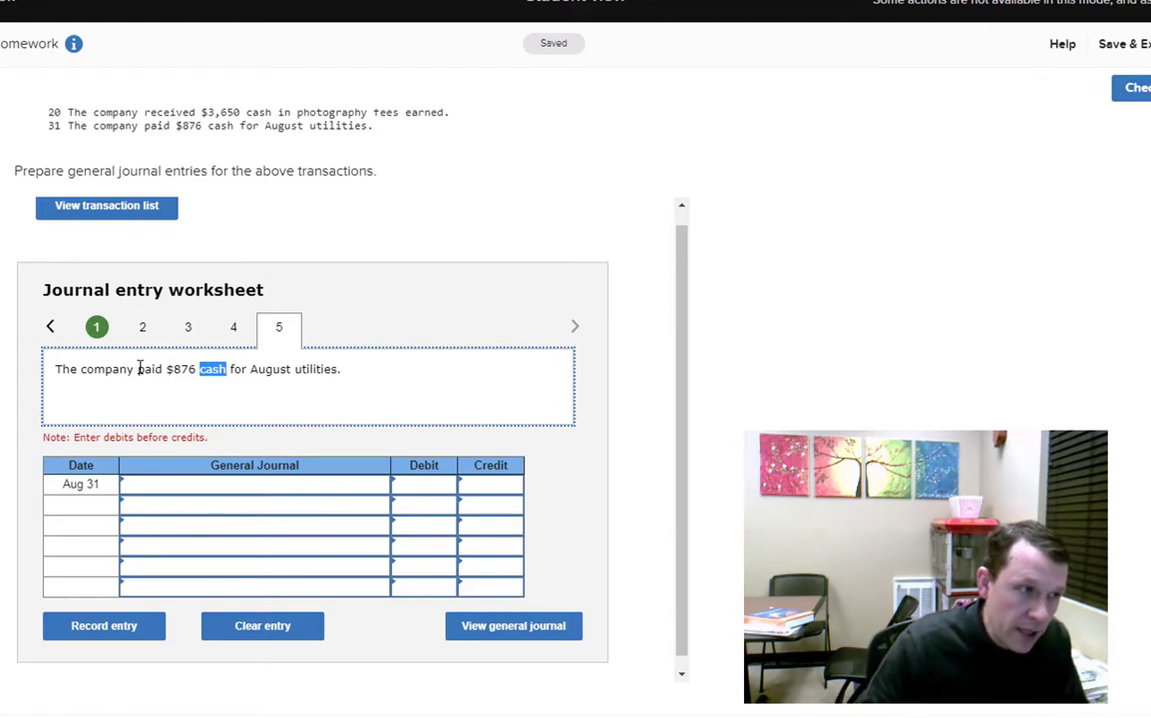
{"action": "left_click_drag", "start_coordinate": [137, 369], "coordinate": [226, 385]}
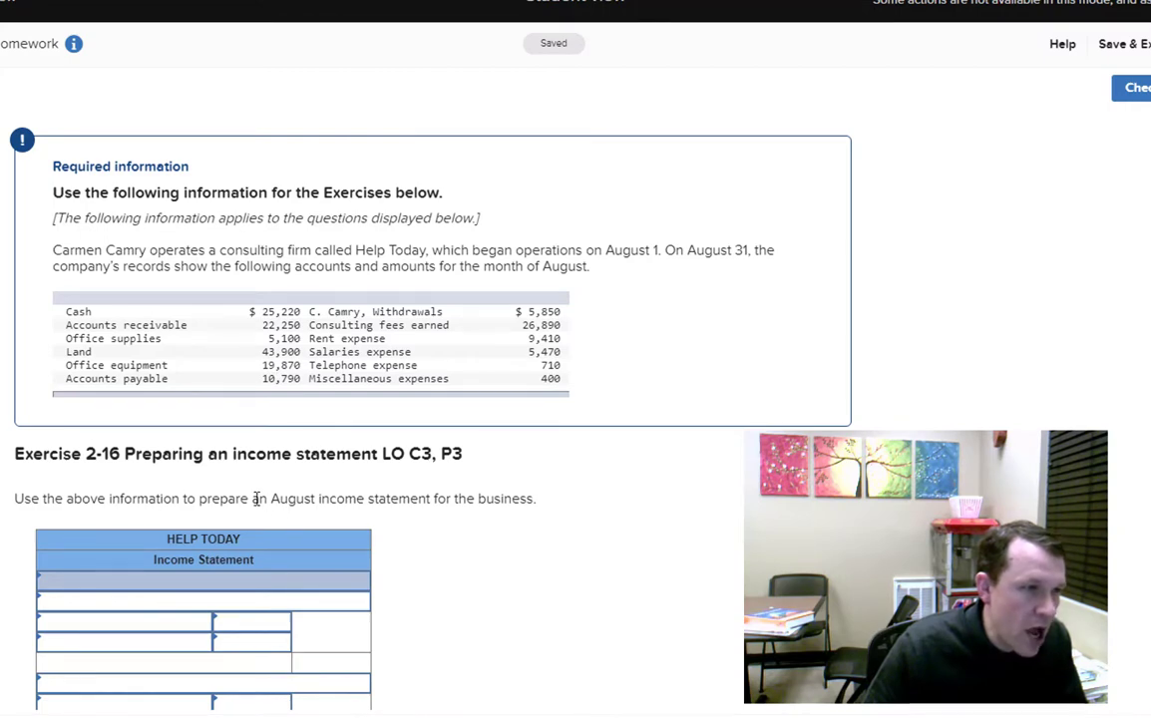
Set the Exercise 2-16 income statement's date heading to For Month Ended August 31 and leave the work check mode.
{"action": "scroll", "coordinate": [479, 448], "scroll_direction": "down", "scroll_amount": 3}
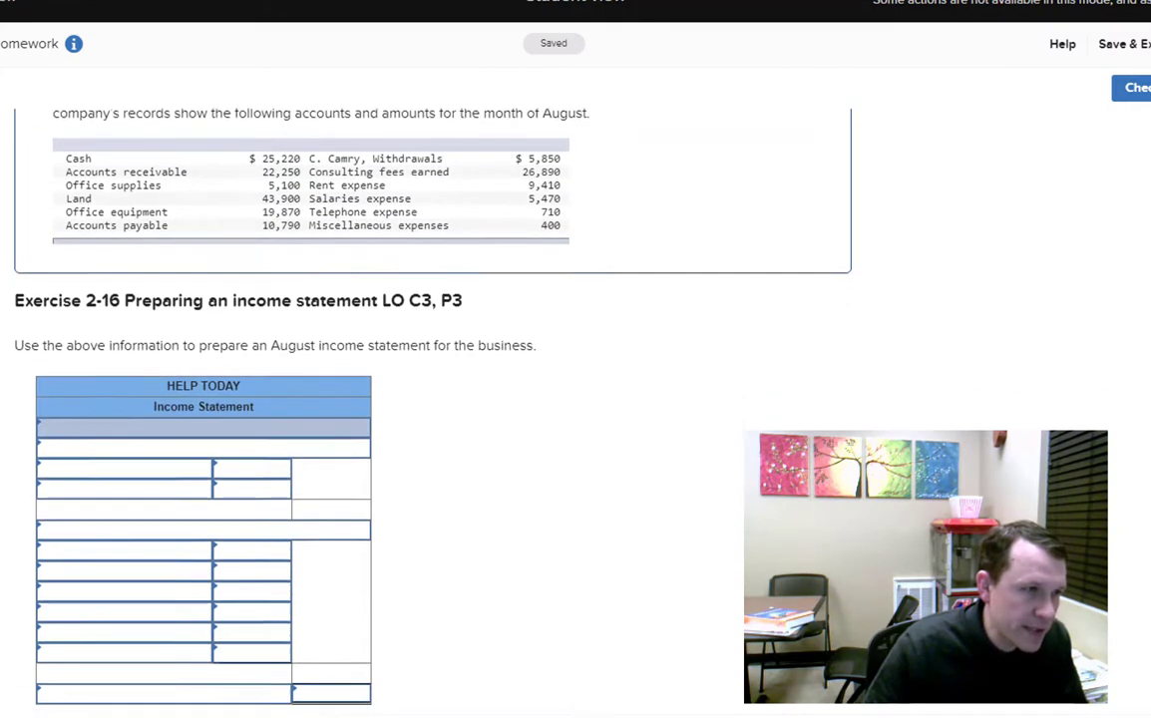
{"action": "left_click", "coordinate": [362, 351]}
{"action": "left_click", "coordinate": [140, 435]}
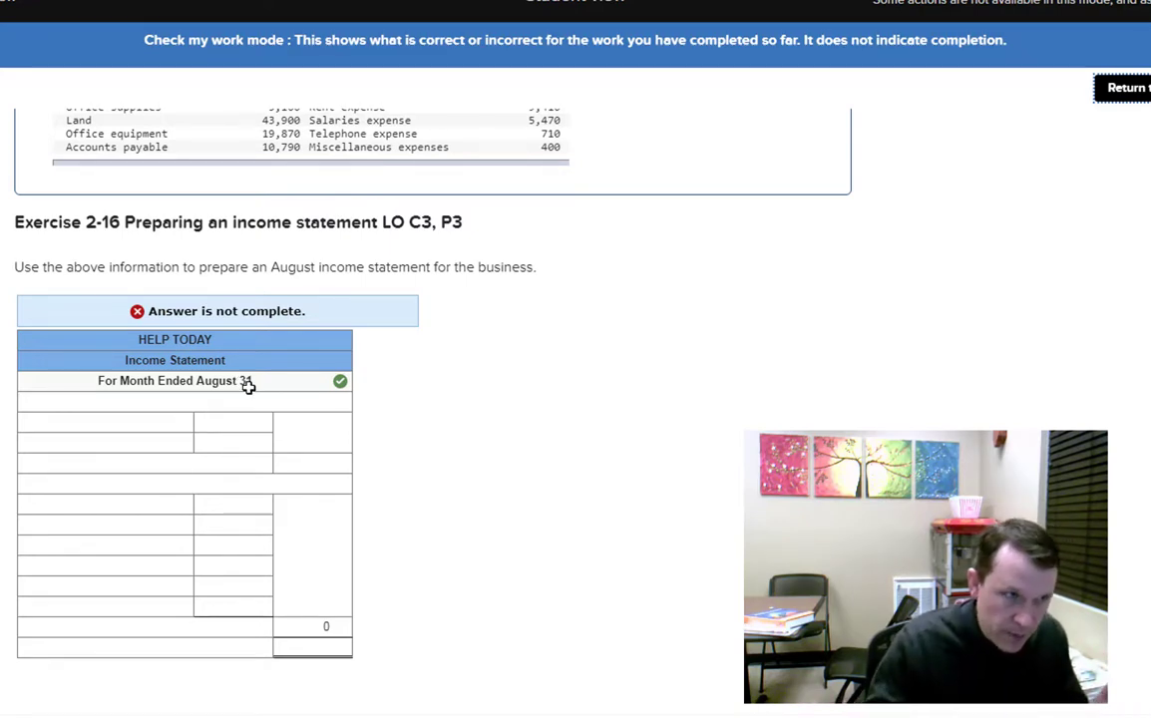
{"action": "left_click", "coordinate": [1127, 88]}
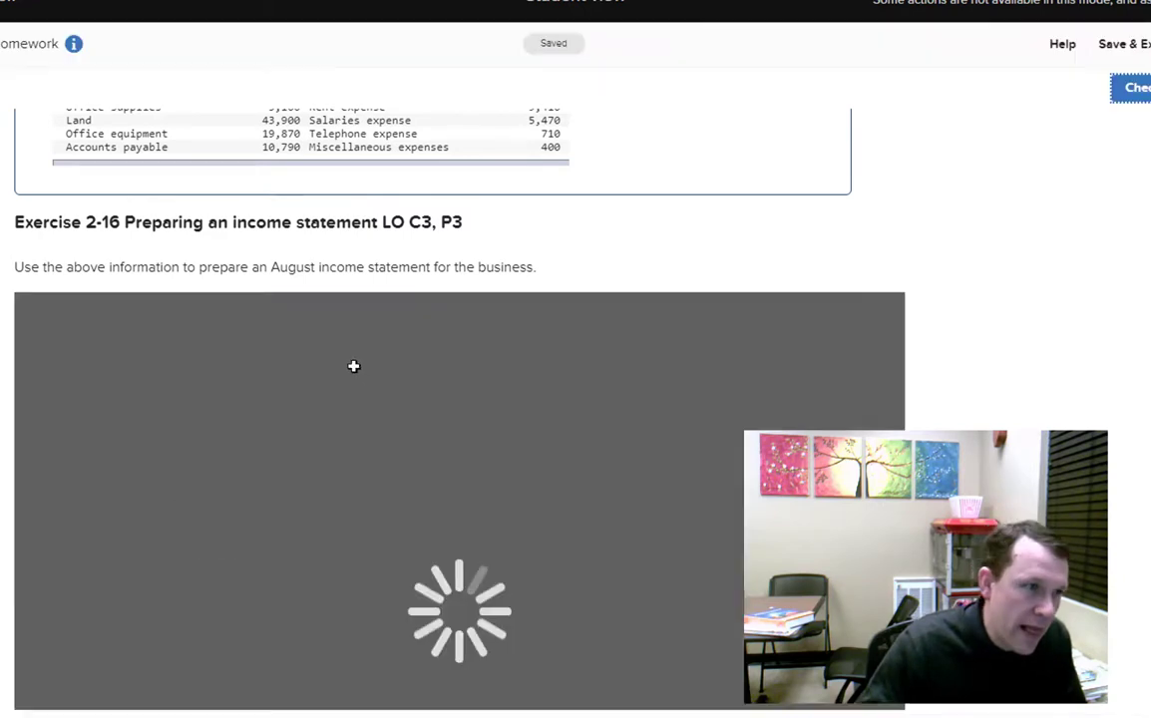
{"action": "left_click", "coordinate": [360, 355]}
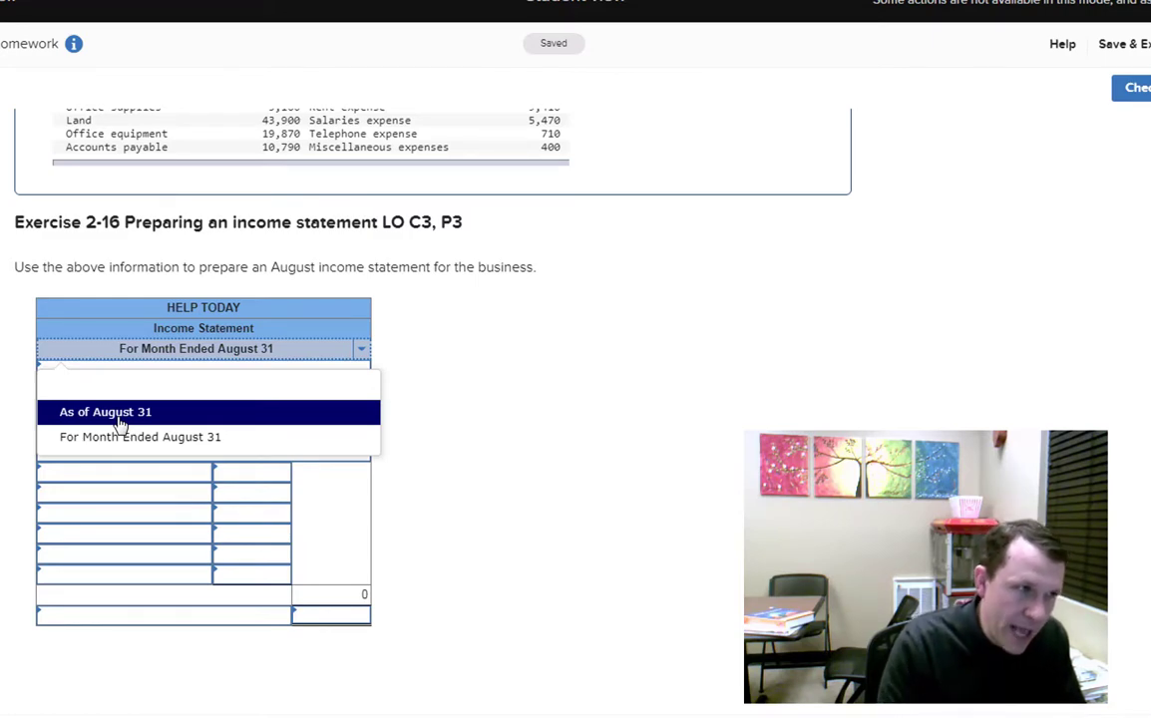
{"action": "left_click", "coordinate": [205, 439]}
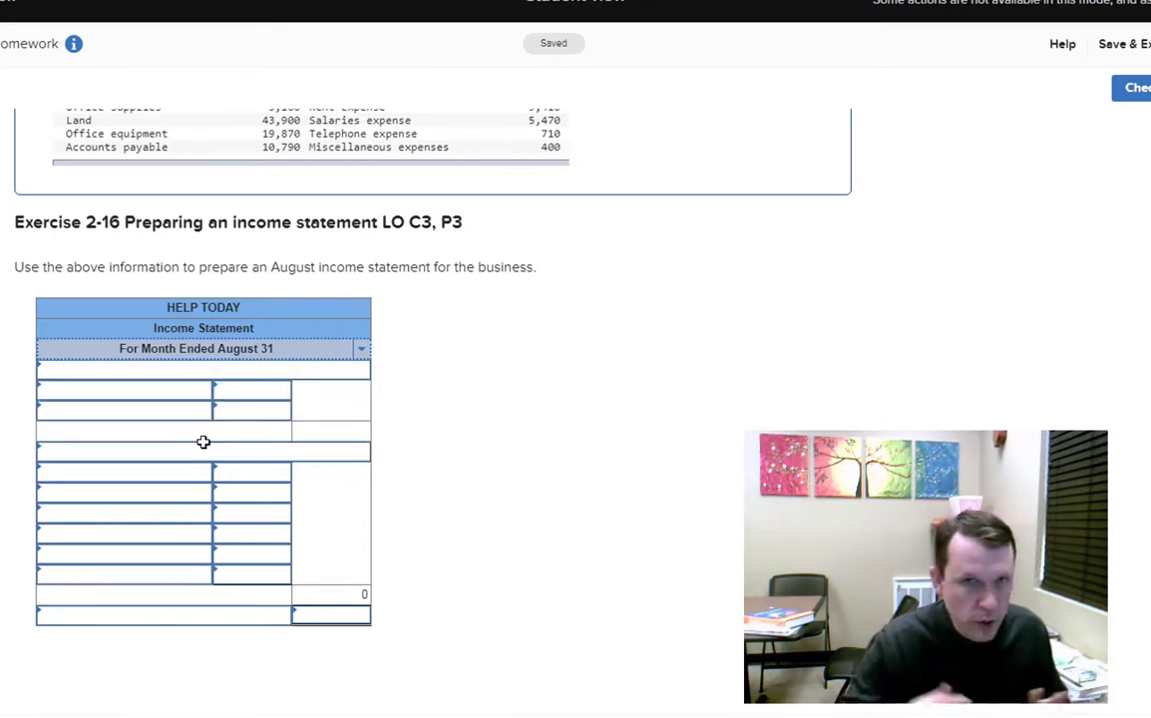
Label the income statement's two section headings Revenues: and Expenses:.
{"action": "left_click", "coordinate": [363, 377]}
{"action": "left_click", "coordinate": [362, 375]}
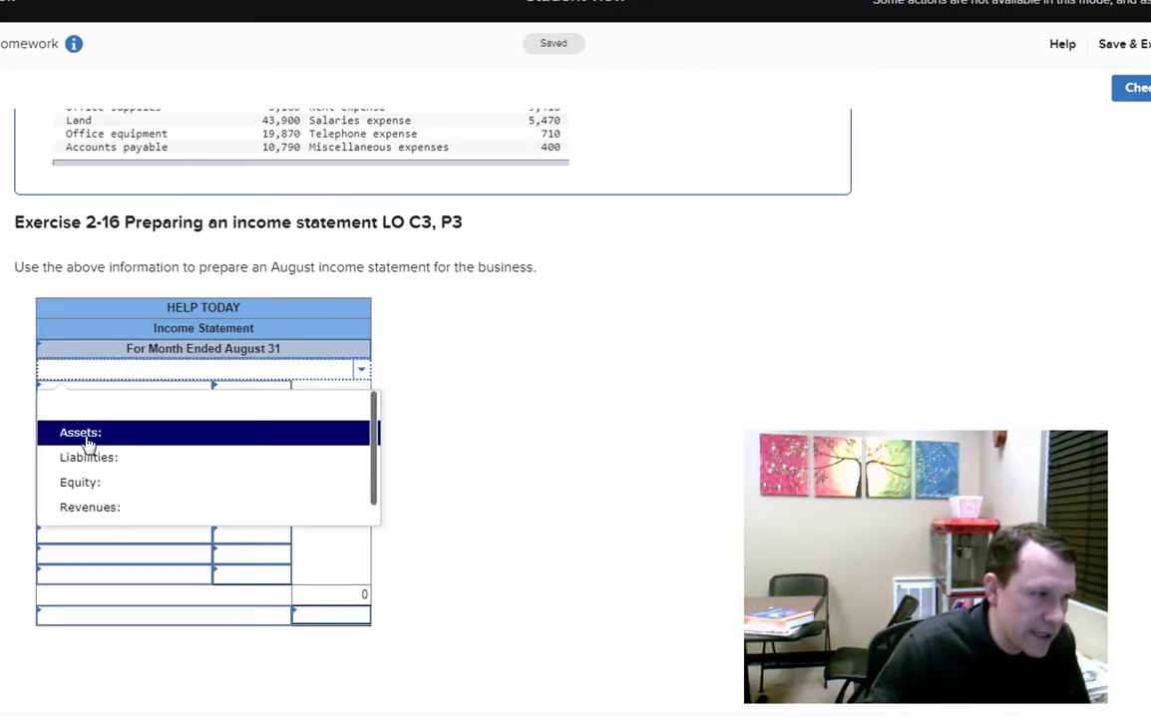
{"action": "left_click", "coordinate": [90, 509]}
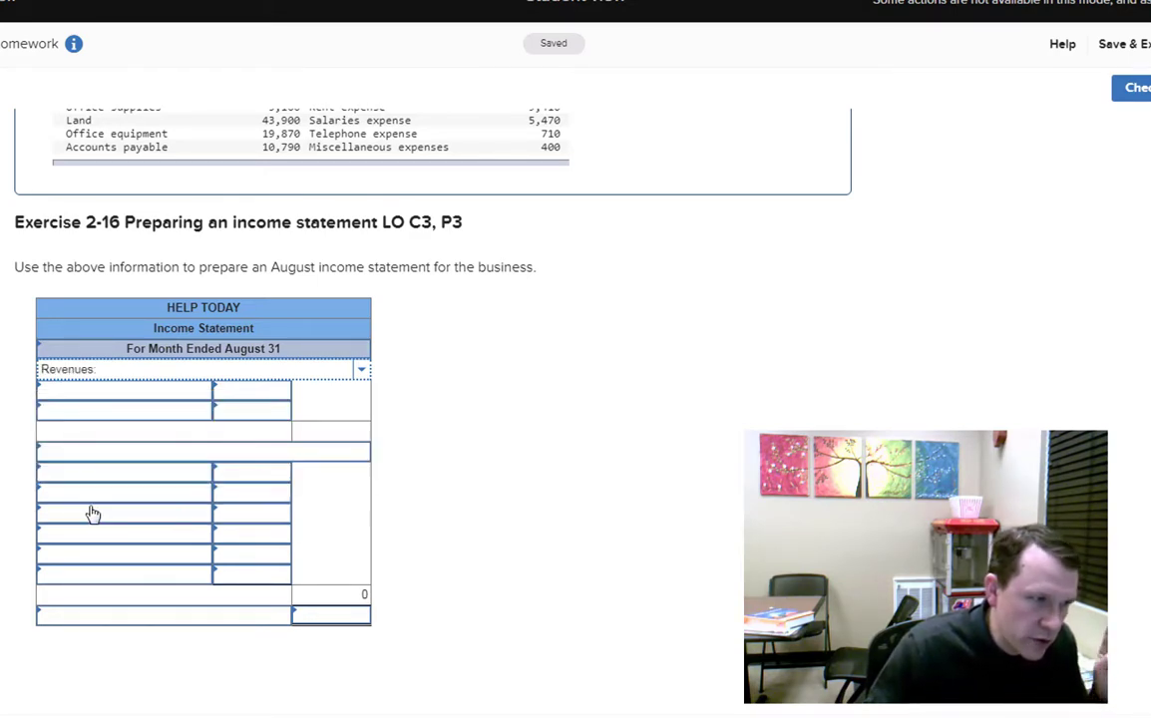
{"action": "left_click", "coordinate": [355, 457]}
{"action": "left_click", "coordinate": [357, 456]}
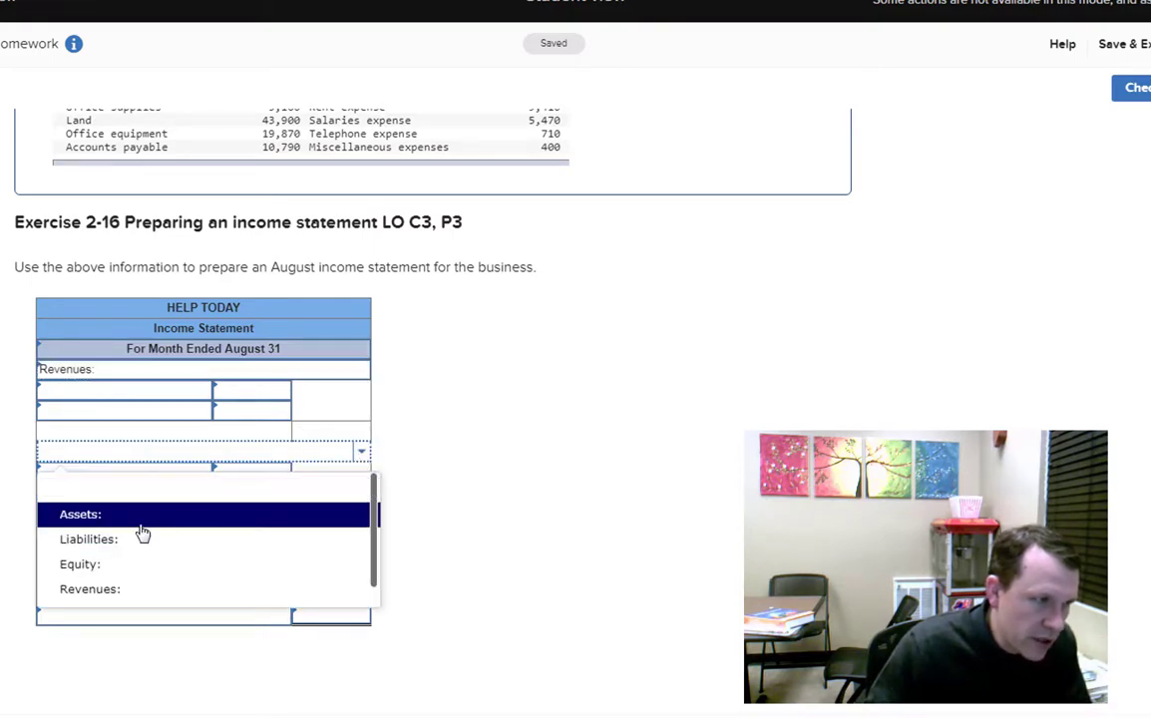
{"action": "scroll", "coordinate": [146, 571], "scroll_direction": "down", "scroll_amount": 1}
{"action": "left_click", "coordinate": [95, 589]}
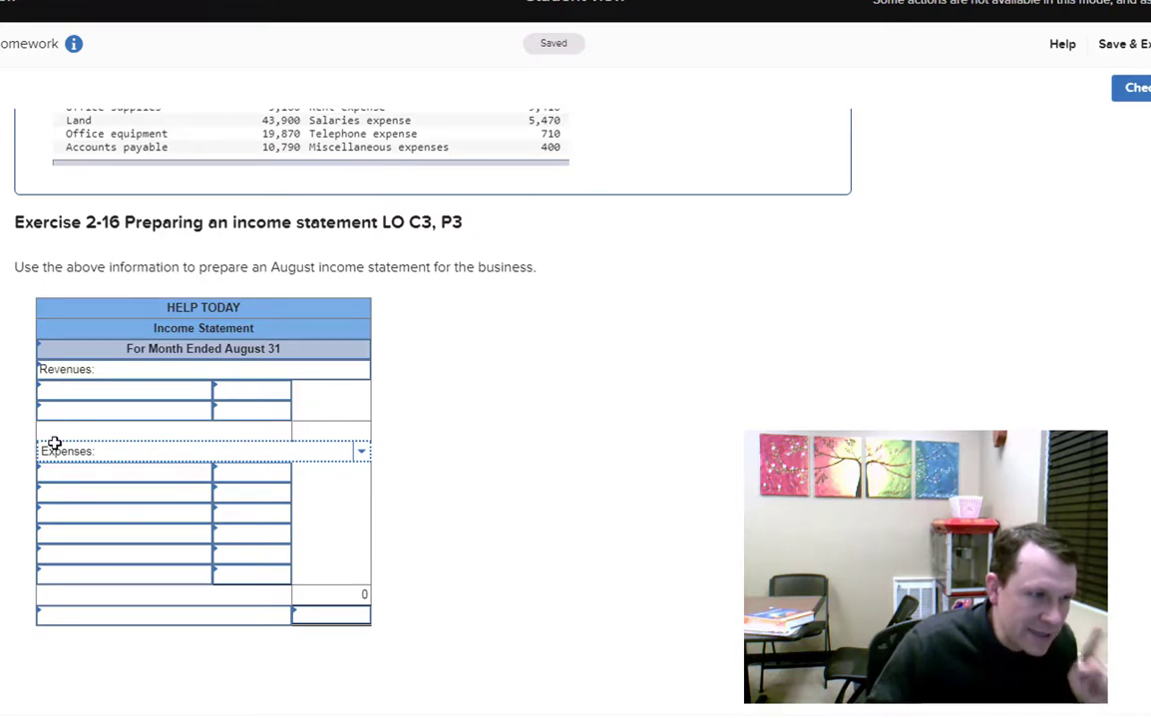
Label the last line of the income statement Net income.
{"action": "left_click", "coordinate": [261, 614]}
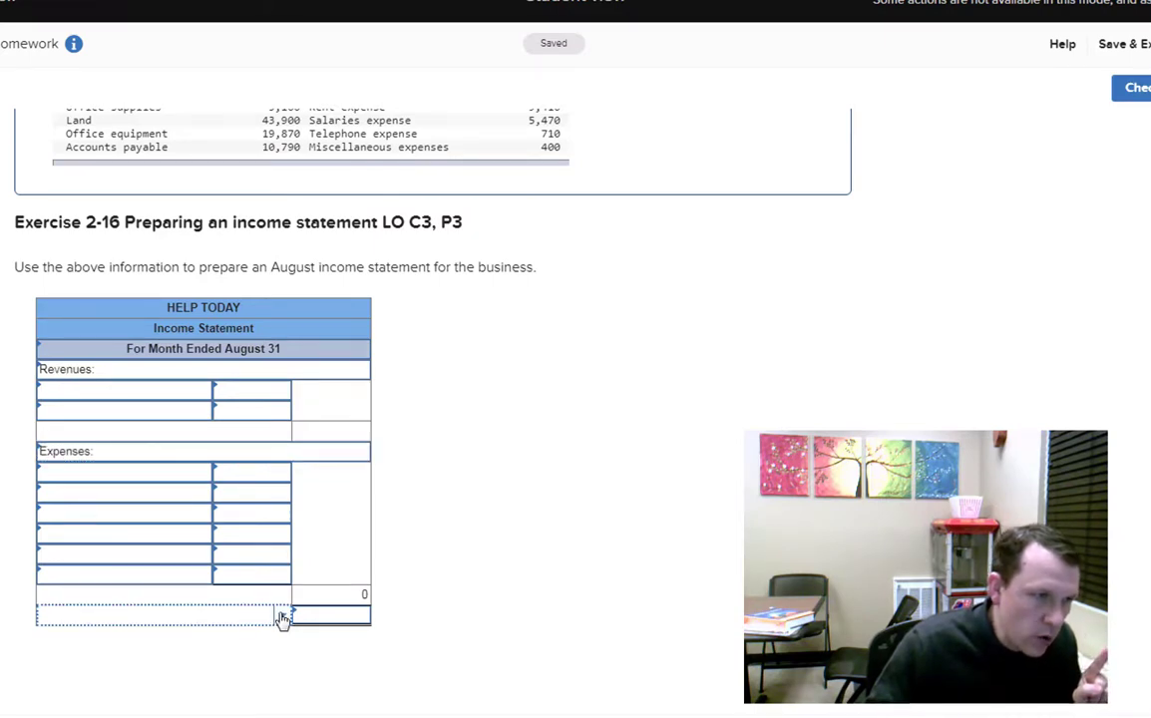
{"action": "left_click", "coordinate": [282, 615]}
{"action": "left_click", "coordinate": [112, 561]}
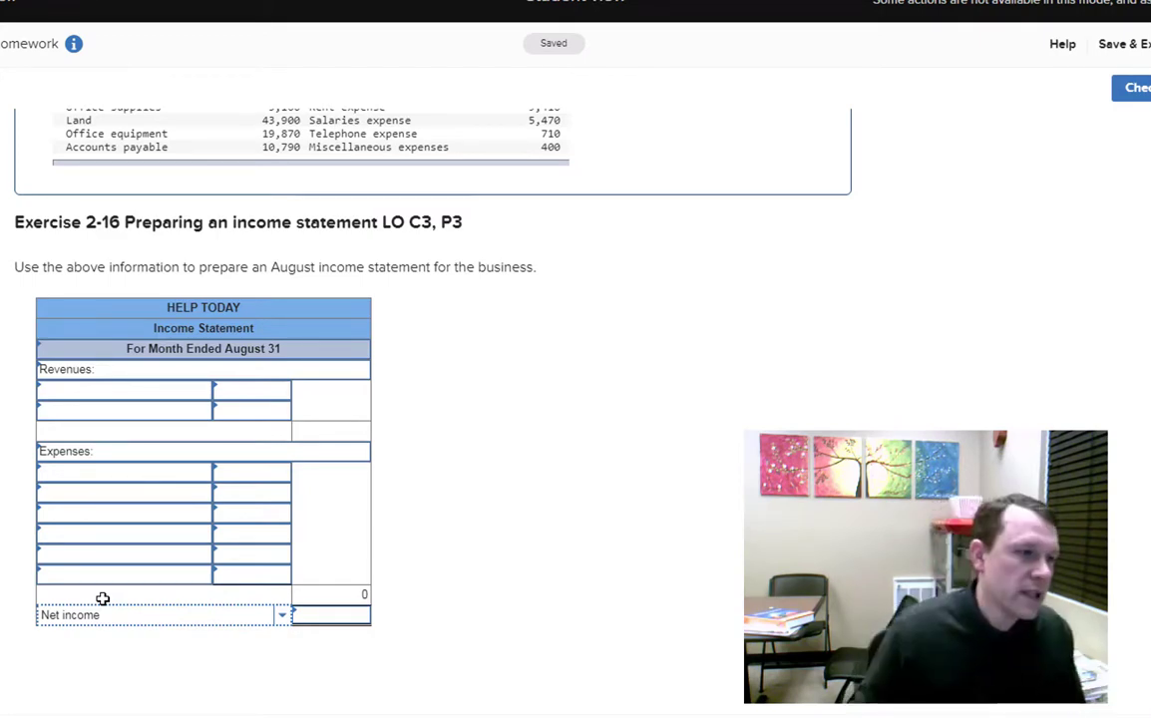
{"action": "left_click", "coordinate": [144, 435]}
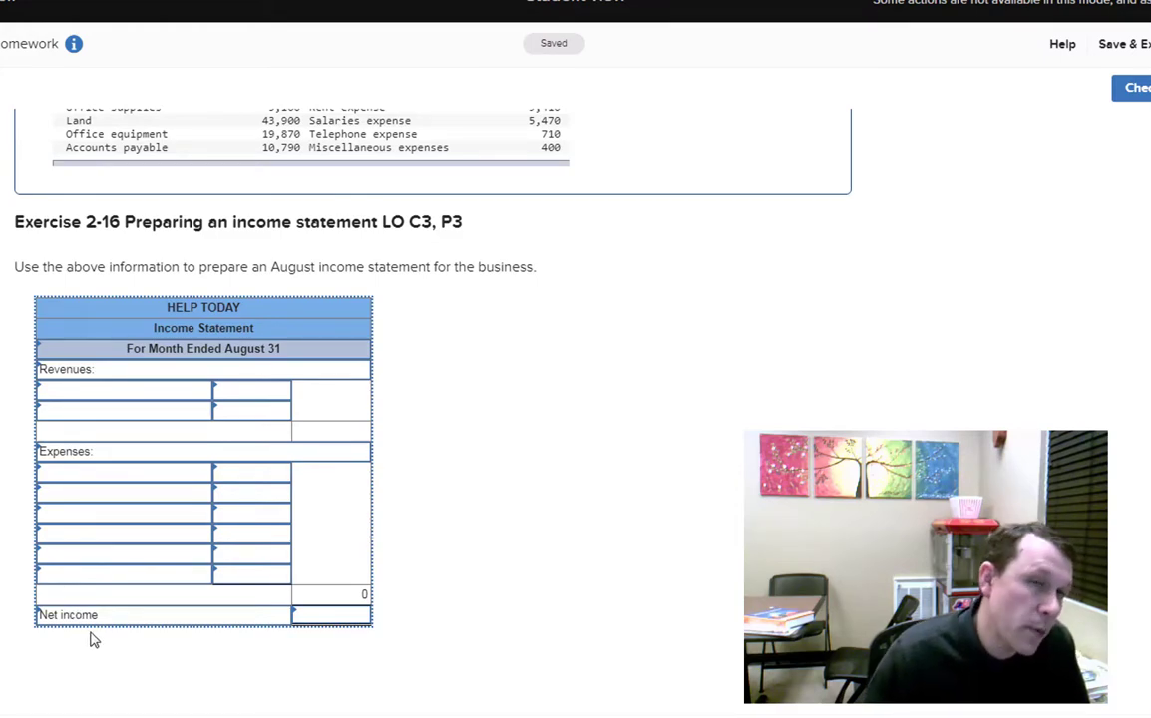
Review Help Today's August account list for the revenue and expense accounts that belong on the income statement.
{"action": "scroll", "coordinate": [643, 593], "scroll_direction": "up", "scroll_amount": 3}
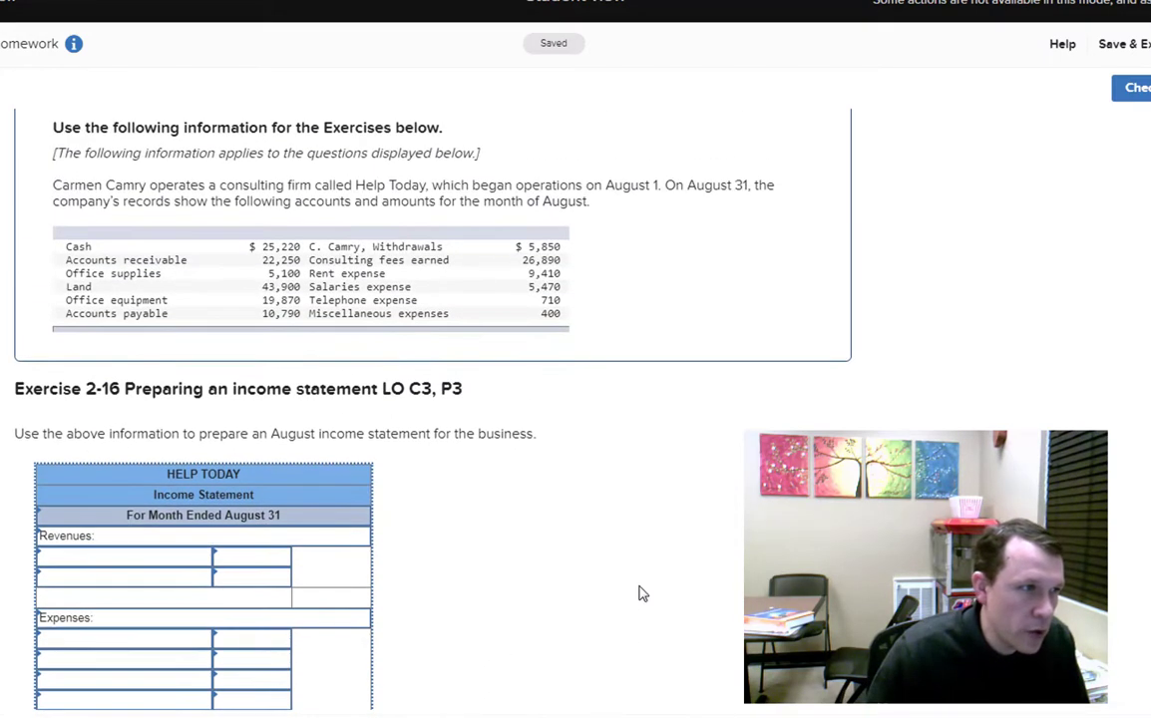
{"action": "scroll", "coordinate": [188, 326], "scroll_direction": "down", "scroll_amount": 2}
{"action": "scroll", "coordinate": [167, 258], "scroll_direction": "up", "scroll_amount": 2}
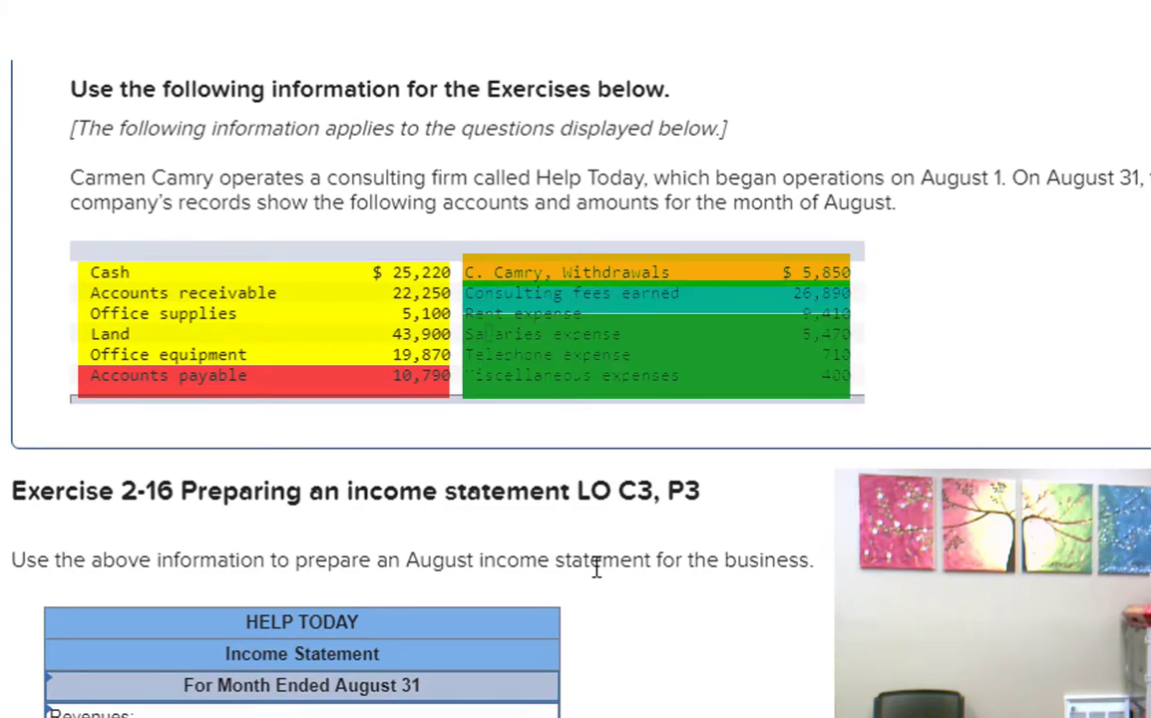
{"action": "scroll", "coordinate": [603, 568], "scroll_direction": "down", "scroll_amount": 1}
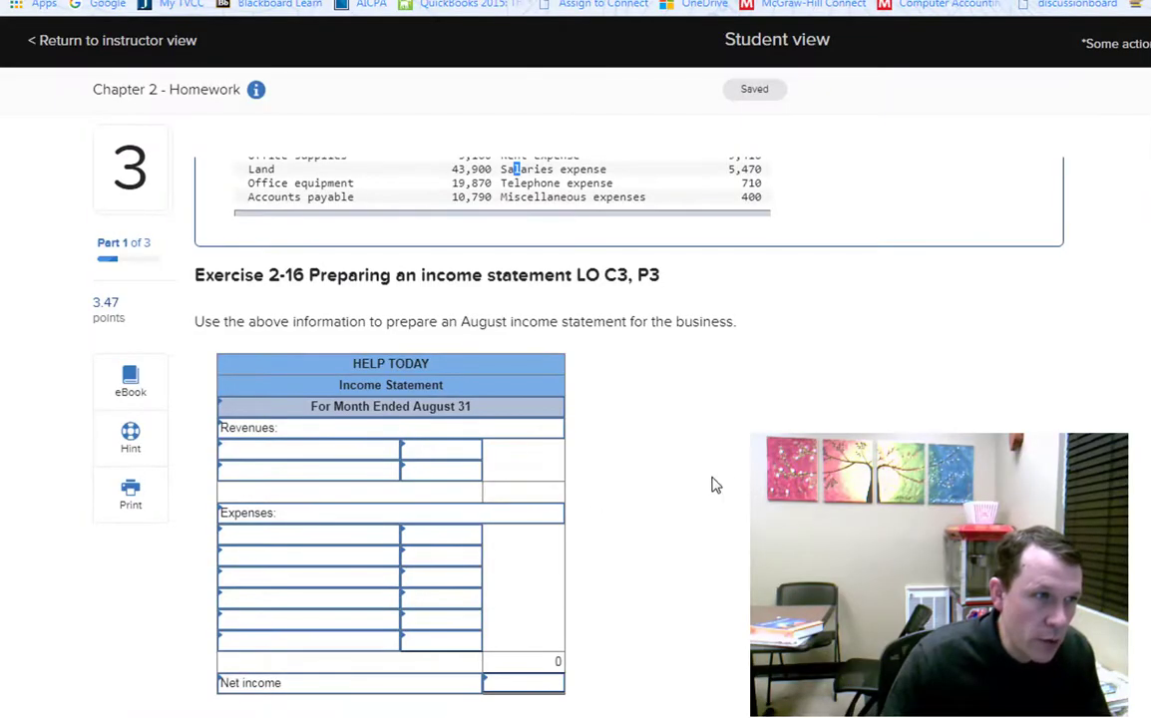
{"action": "scroll", "coordinate": [714, 483], "scroll_direction": "up", "scroll_amount": 2}
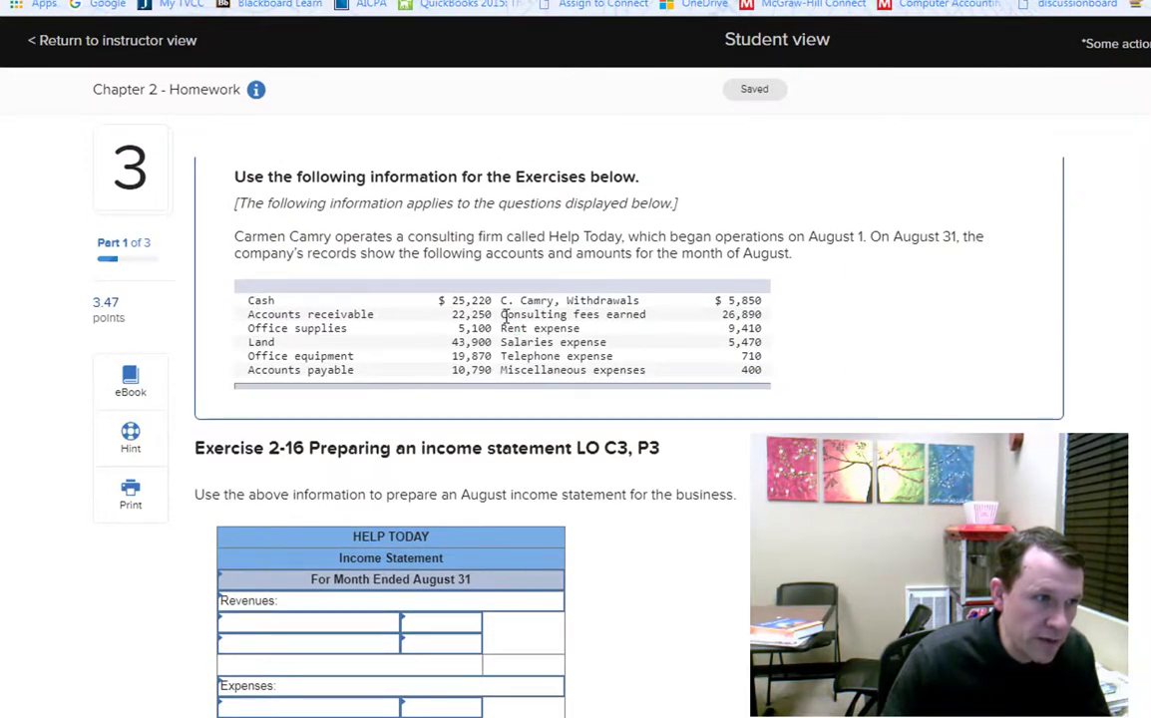
{"action": "left_click_drag", "start_coordinate": [502, 314], "coordinate": [522, 315]}
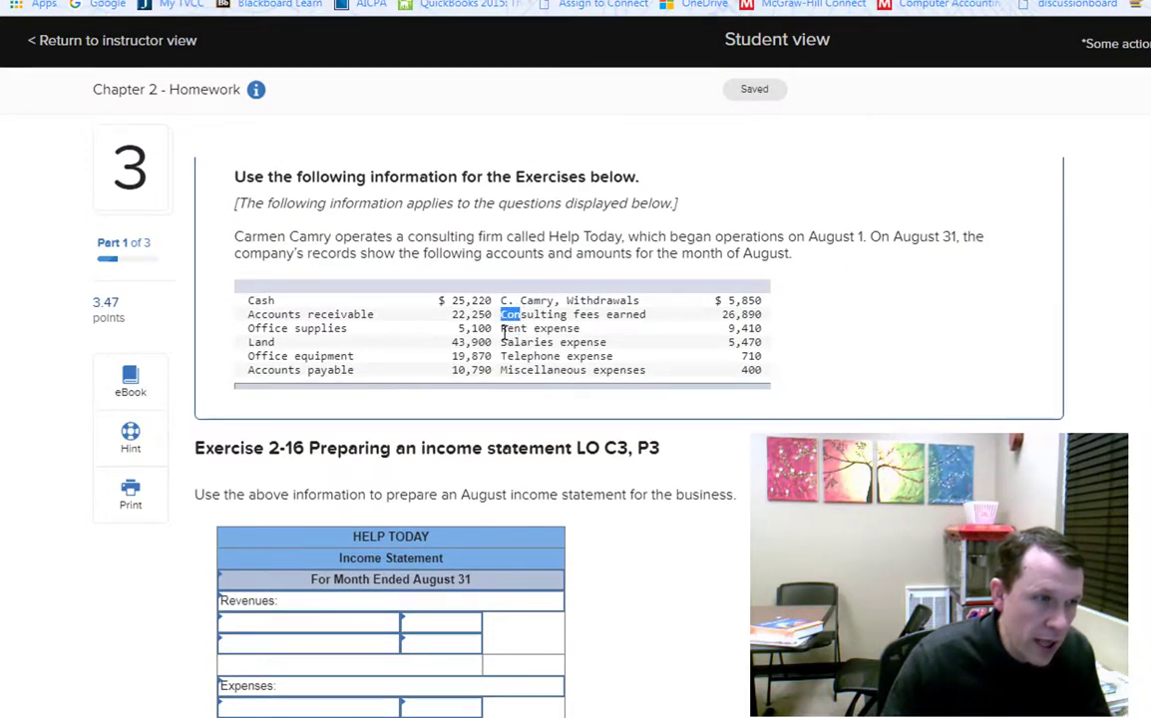
{"action": "left_click", "coordinate": [503, 330]}
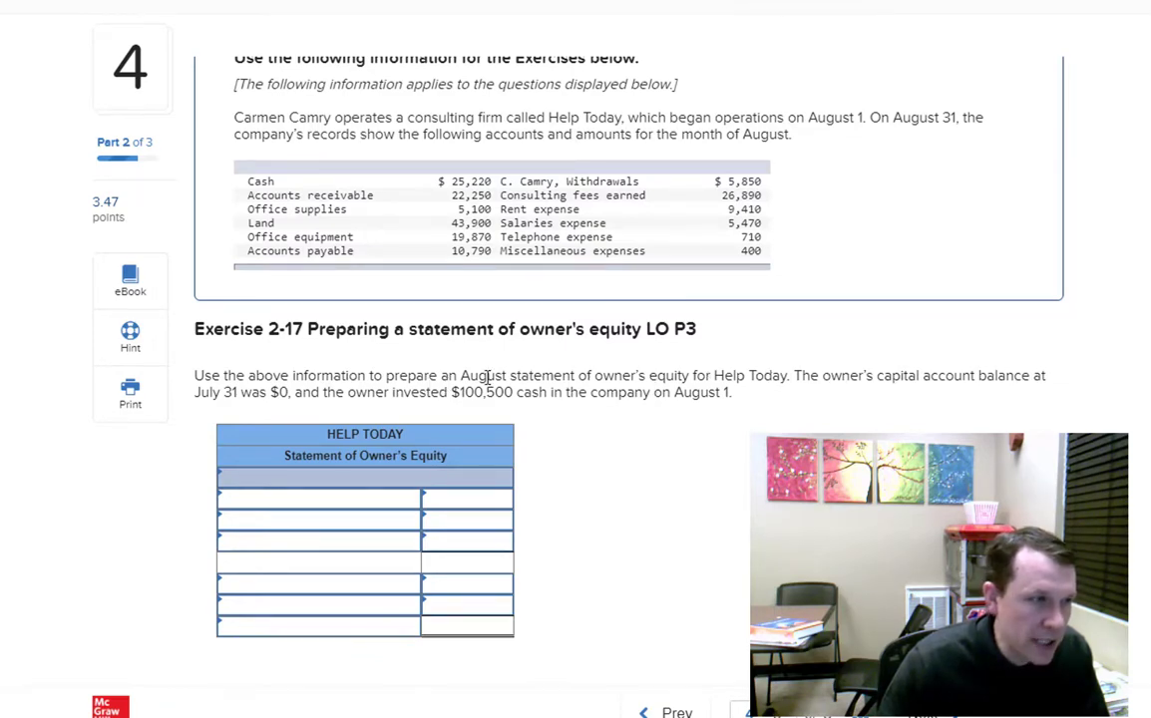
Highlight the $0 capital balance and $100,500 investment in Exercise 2-17, and date the statement of owner's equity For Month Ended August 31.
{"action": "double_click", "coordinate": [281, 394]}
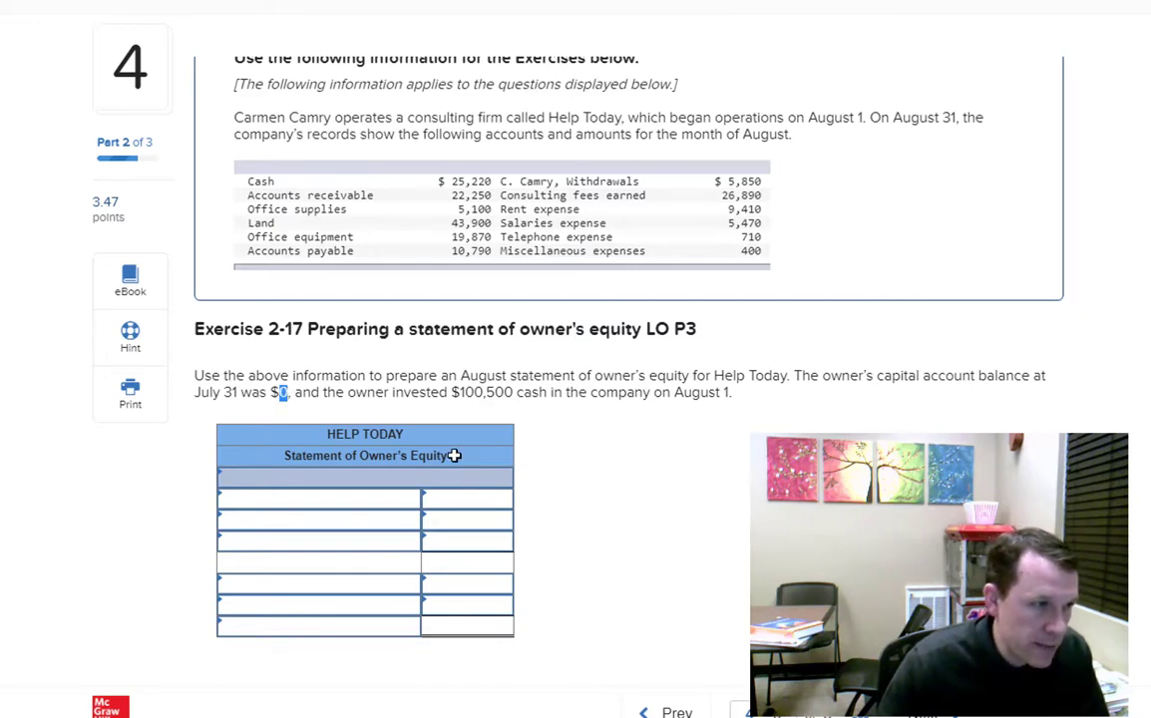
{"action": "left_click_drag", "start_coordinate": [451, 393], "coordinate": [514, 393]}
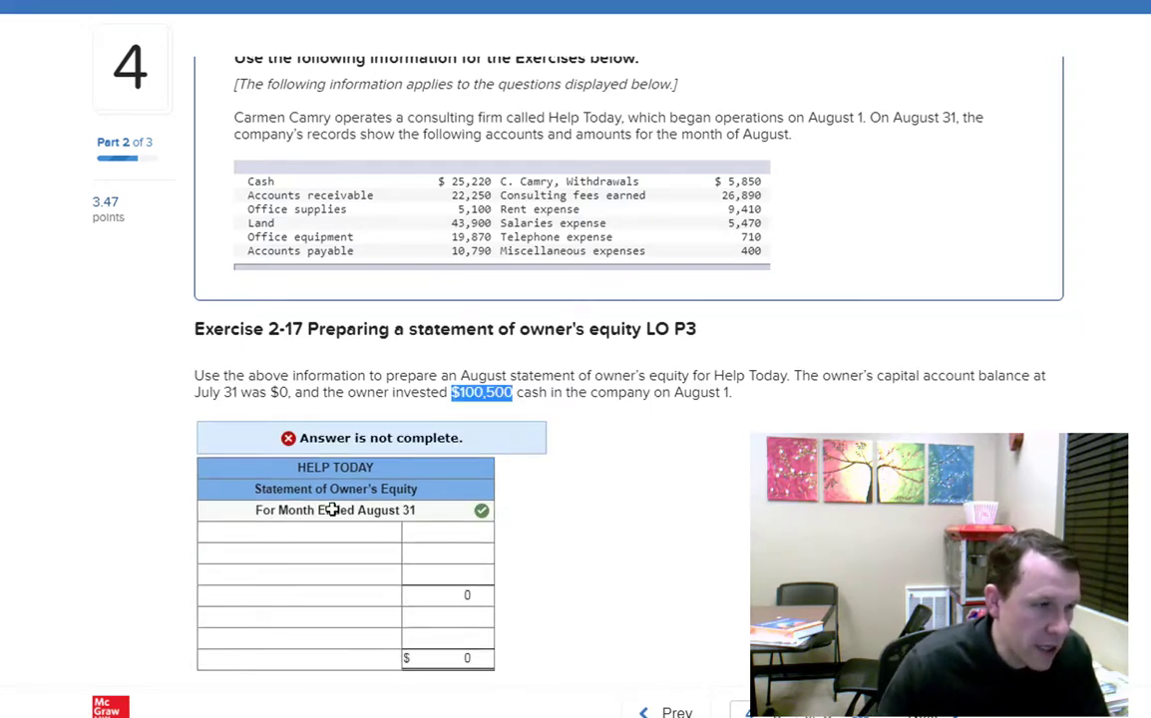
{"action": "left_click", "coordinate": [387, 531]}
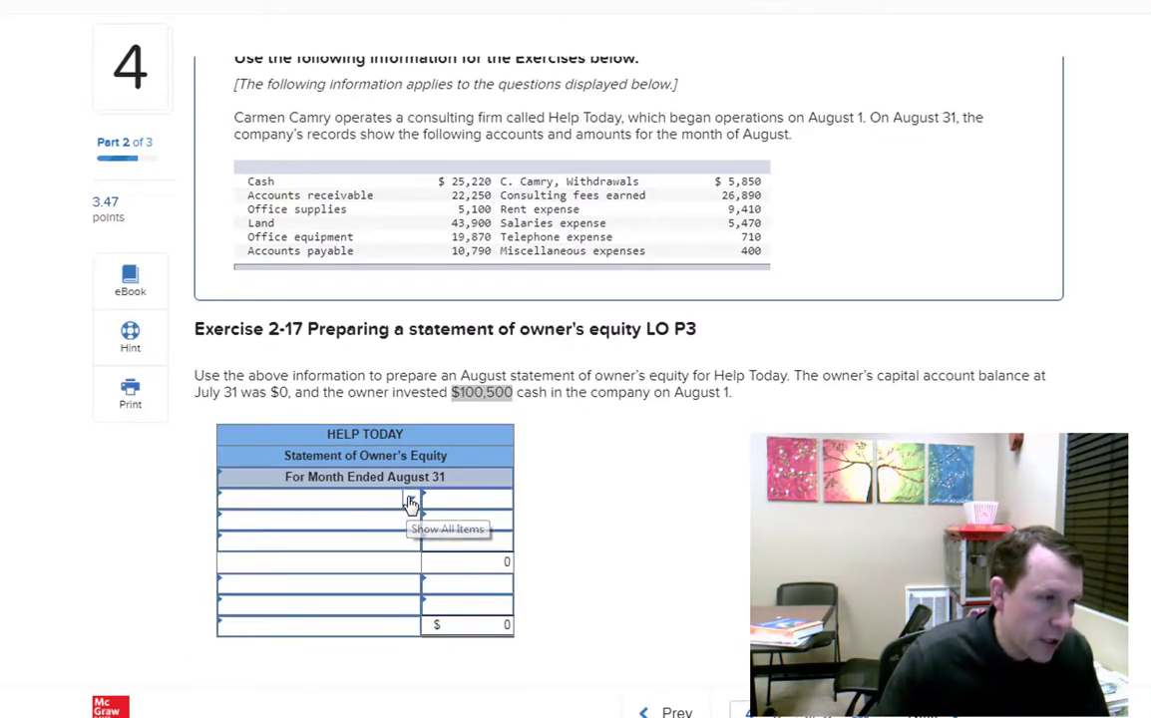
Label the statement's first line as the owner's capital at August 31 and enter 0 as its amount.
{"action": "left_click", "coordinate": [411, 505]}
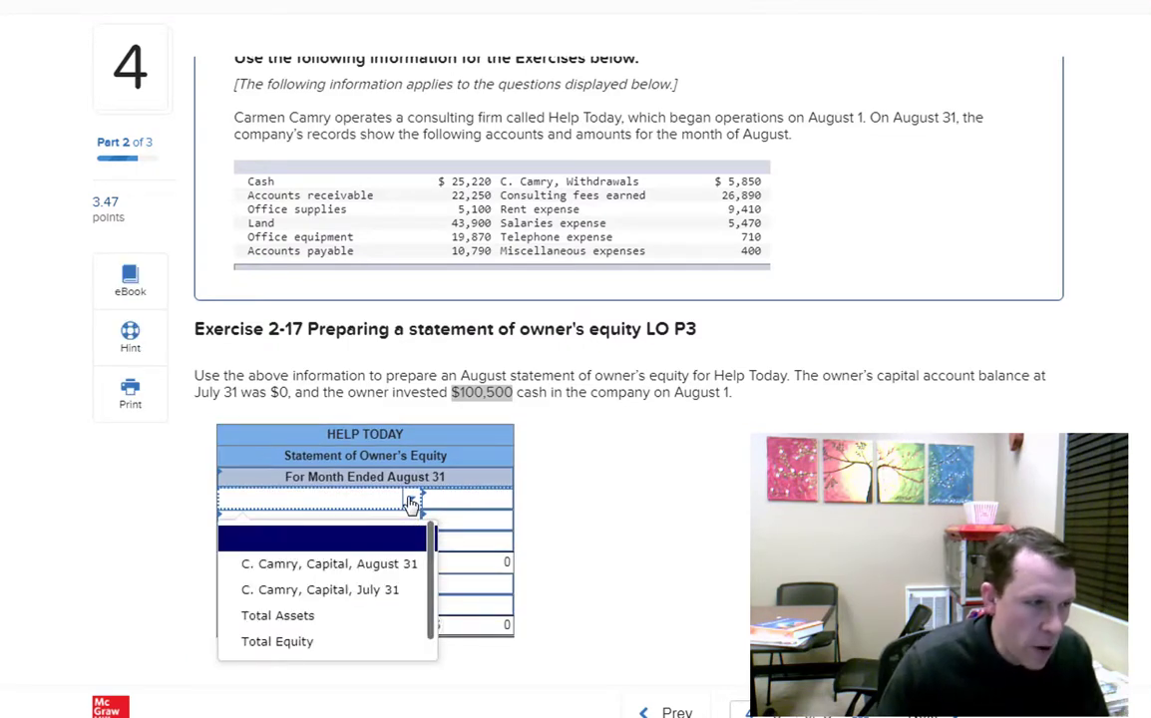
{"action": "left_click", "coordinate": [385, 564]}
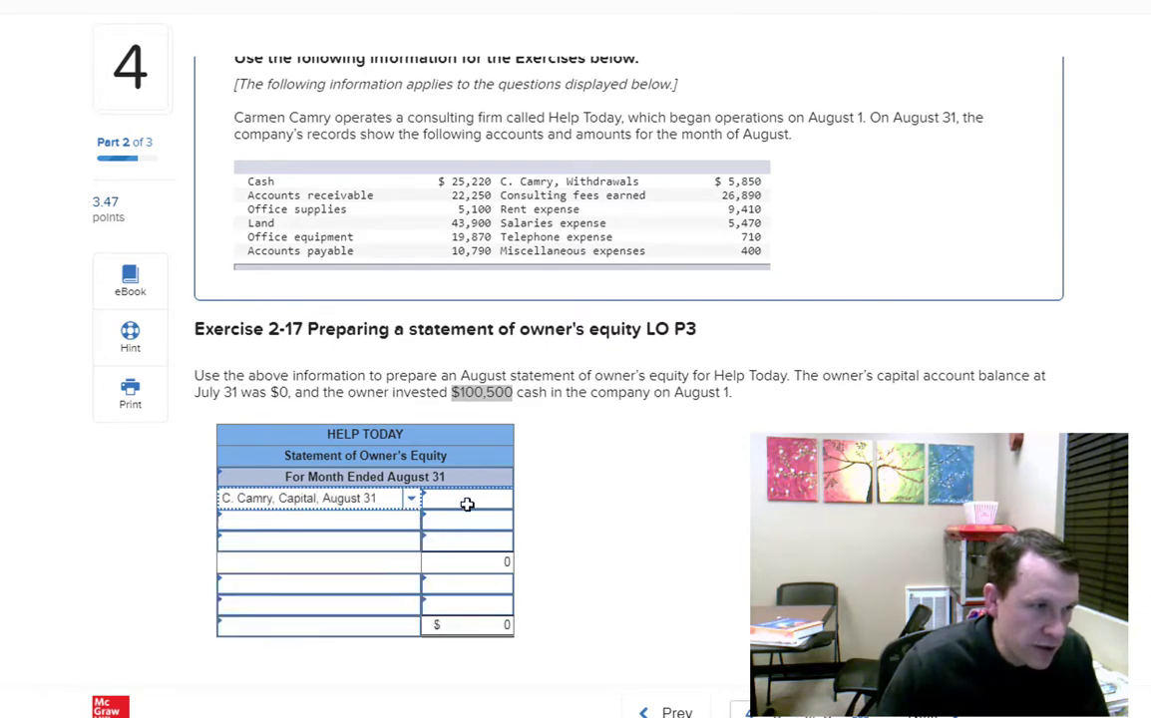
{"action": "left_click", "coordinate": [467, 503]}
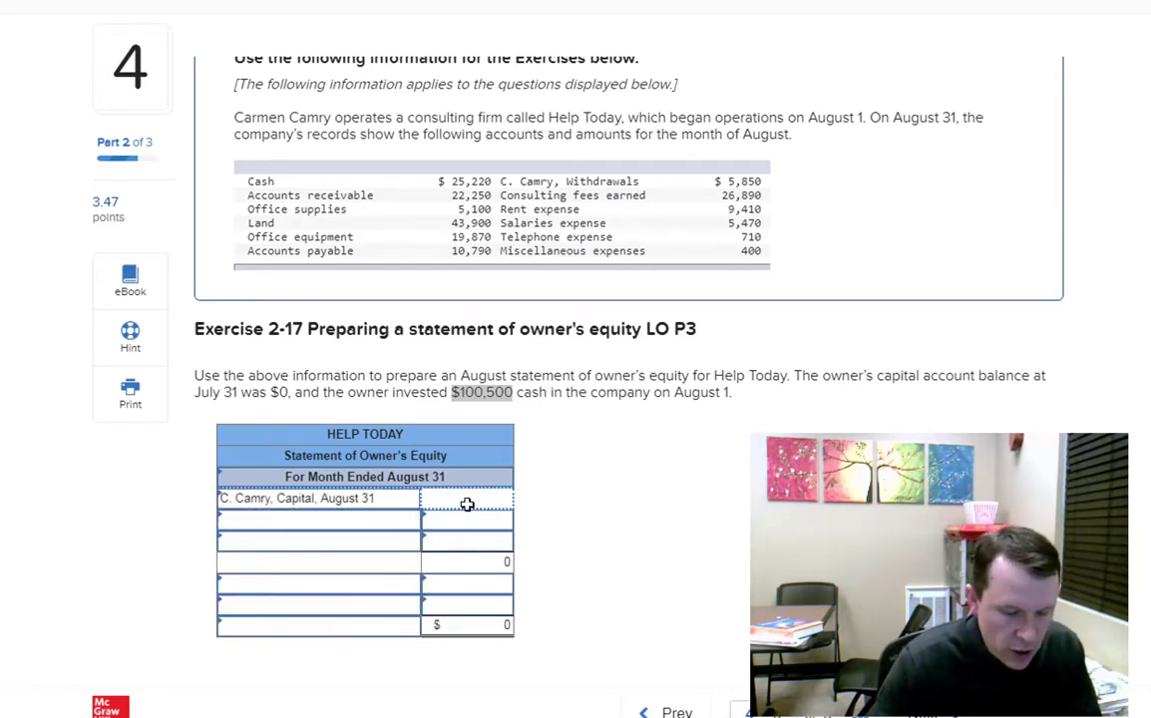
{"action": "type", "text": "0"}
{"action": "left_click", "coordinate": [663, 511]}
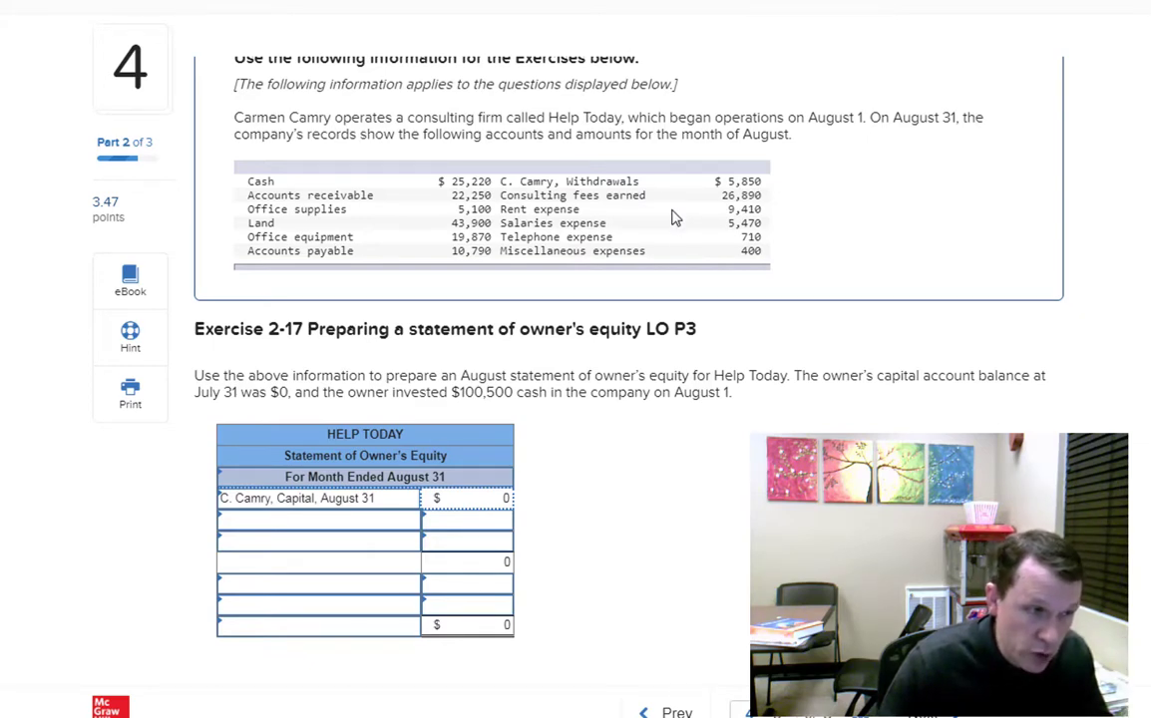
Label the two addition lines Add: Investment by owner and Add: Net income.
{"action": "left_click", "coordinate": [415, 522]}
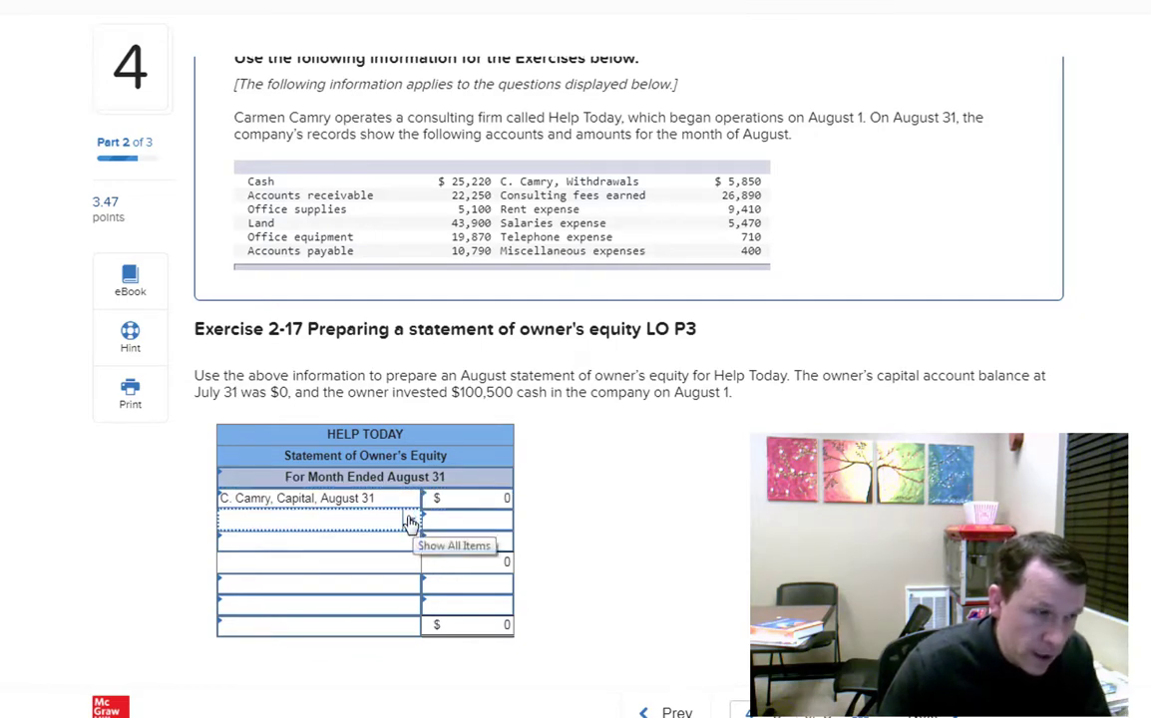
{"action": "left_click", "coordinate": [409, 522]}
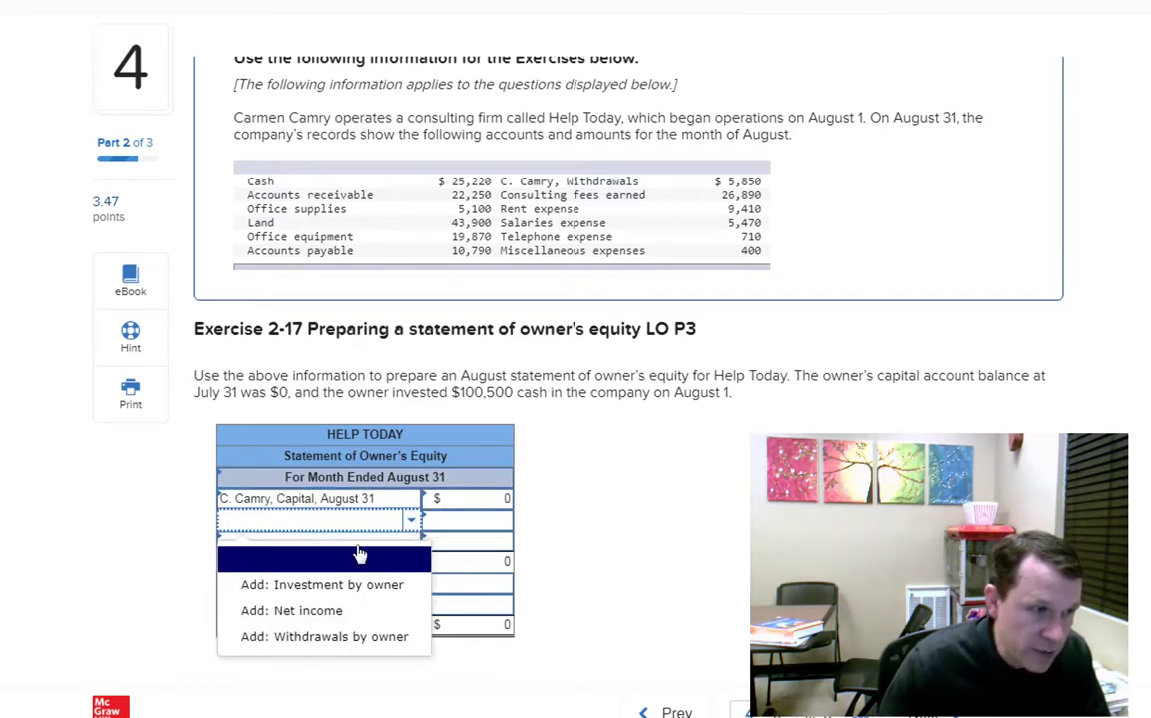
{"action": "left_click", "coordinate": [339, 594]}
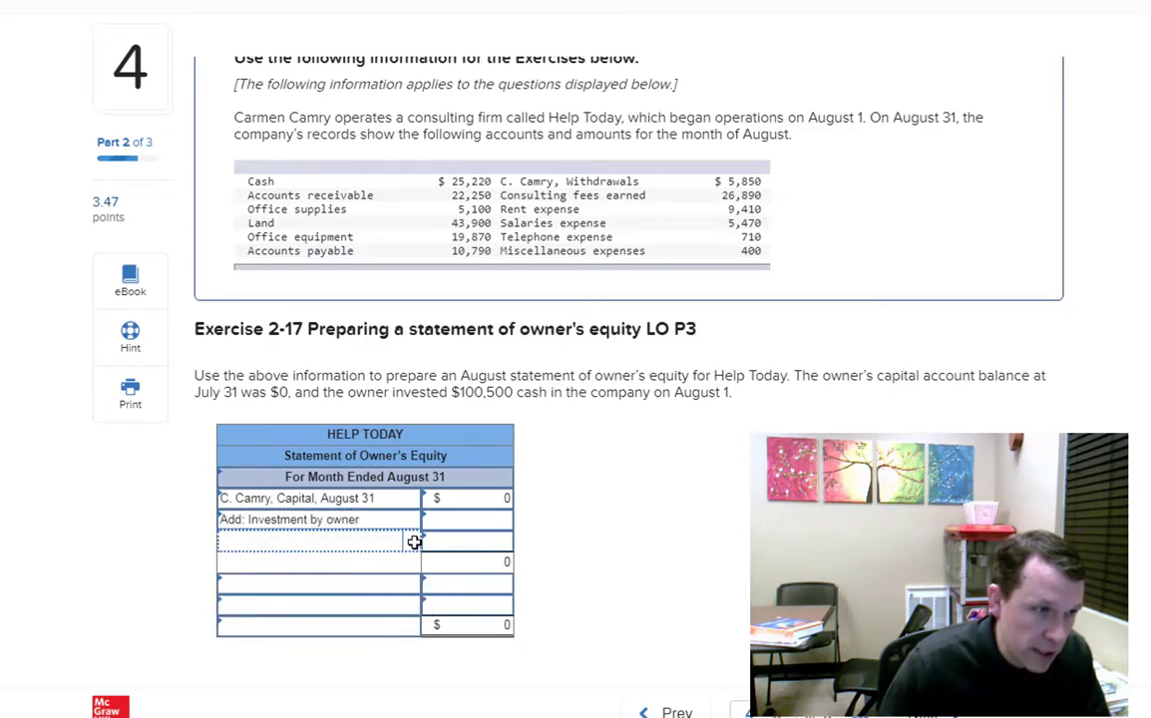
{"action": "left_click", "coordinate": [414, 543]}
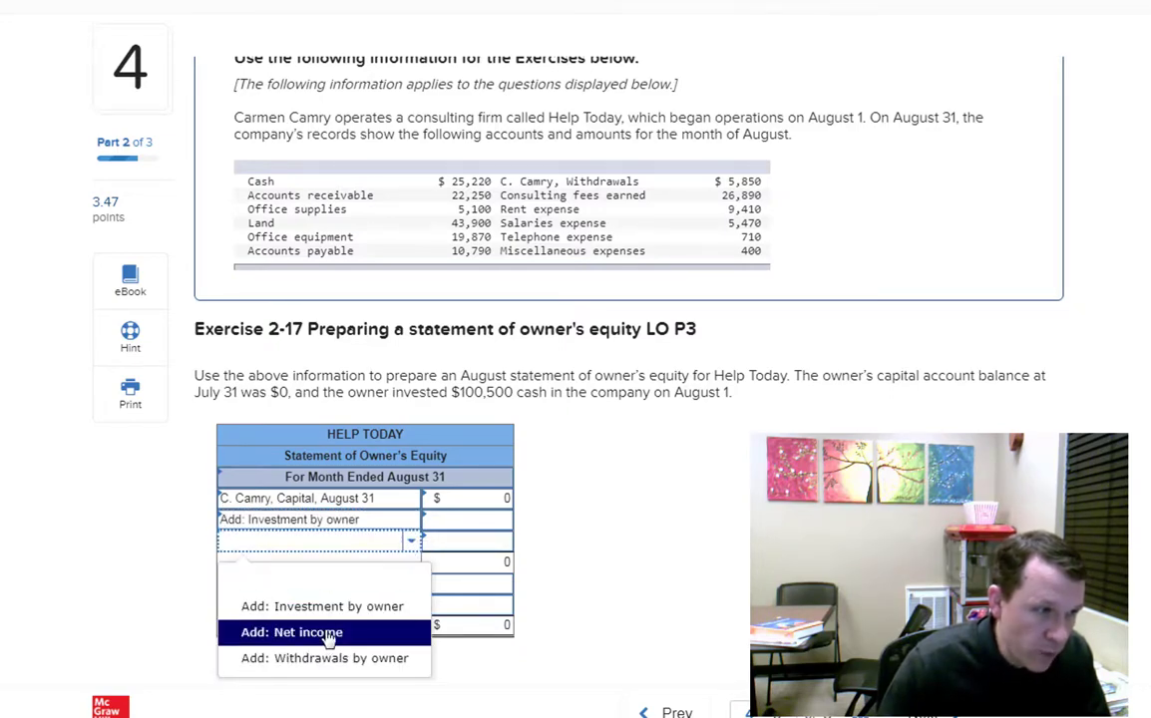
{"action": "left_click", "coordinate": [261, 634]}
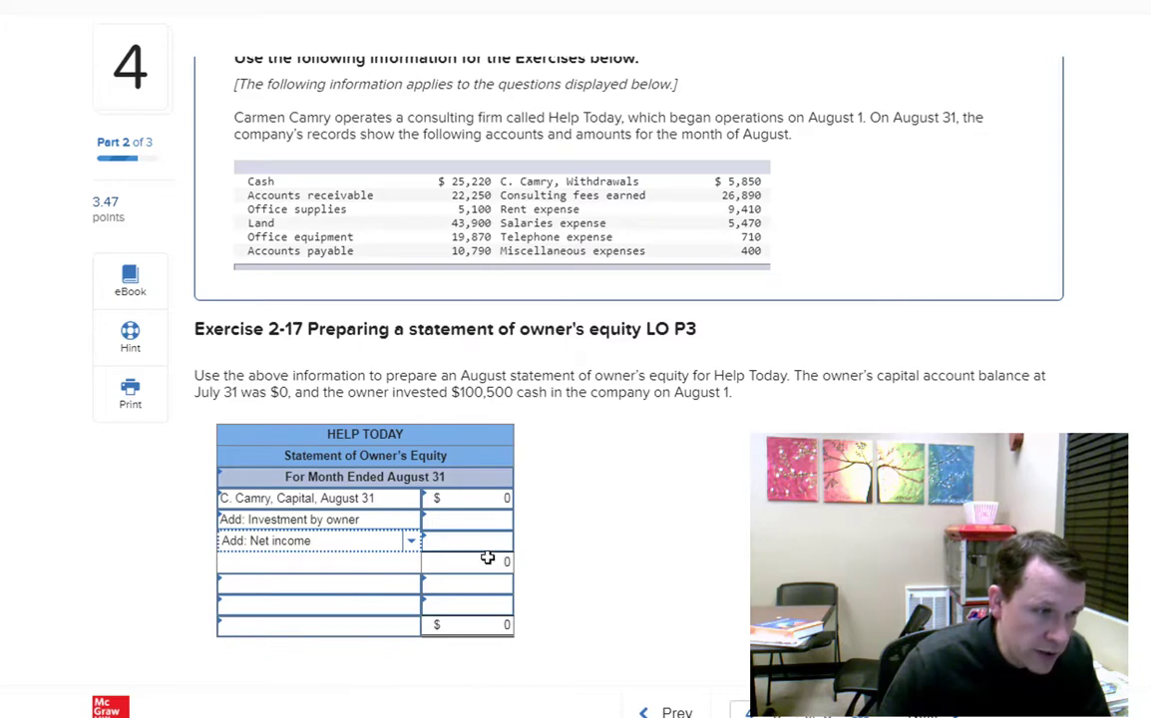
Label the first deduction line Less: Withdrawals by owner and leave the second deduction line blank.
{"action": "left_click", "coordinate": [411, 590]}
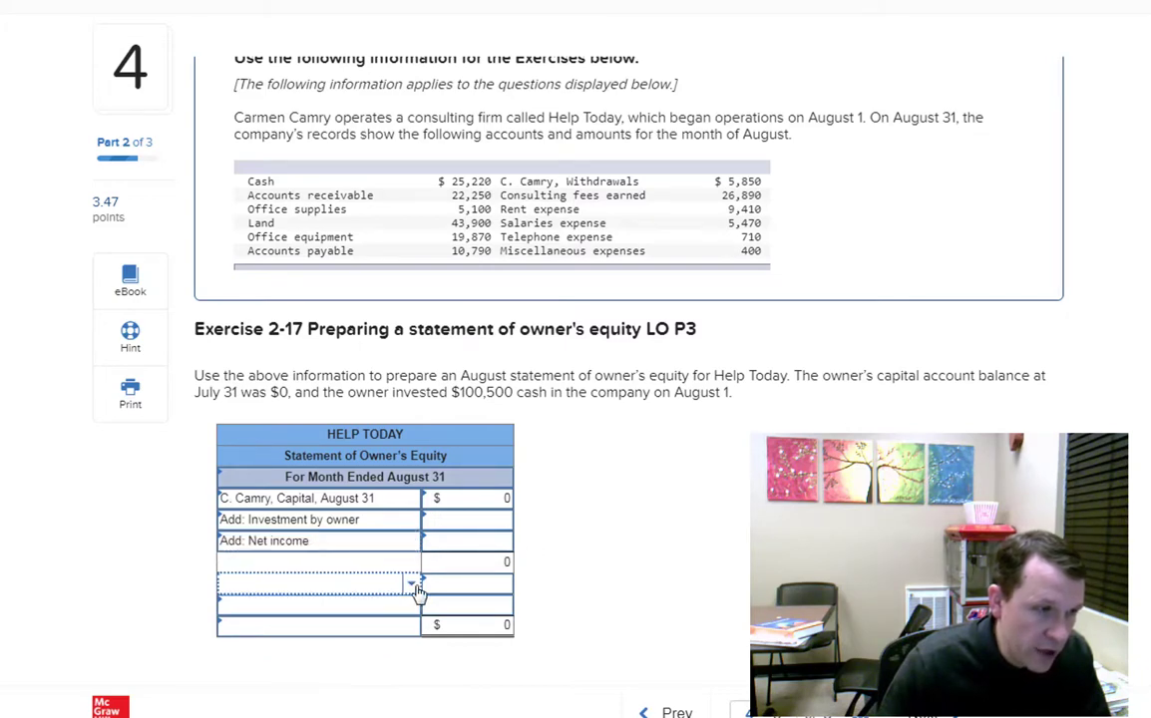
{"action": "left_click", "coordinate": [411, 593]}
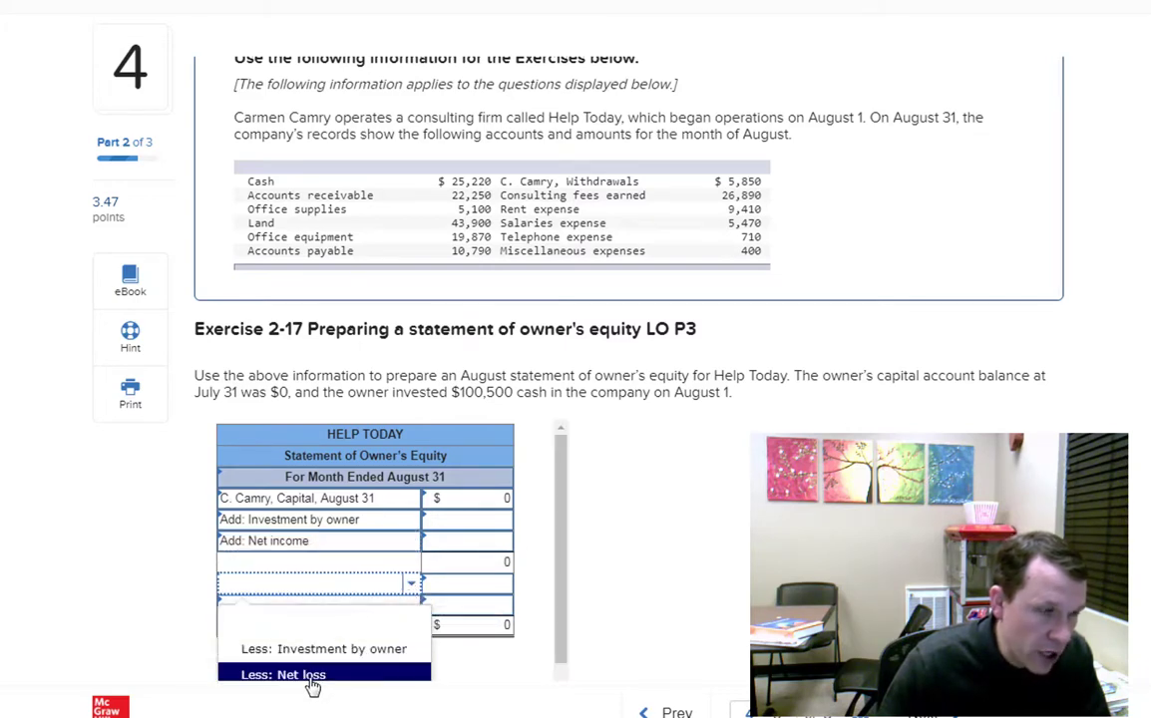
{"action": "left_click", "coordinate": [310, 676]}
{"action": "left_click", "coordinate": [412, 608]}
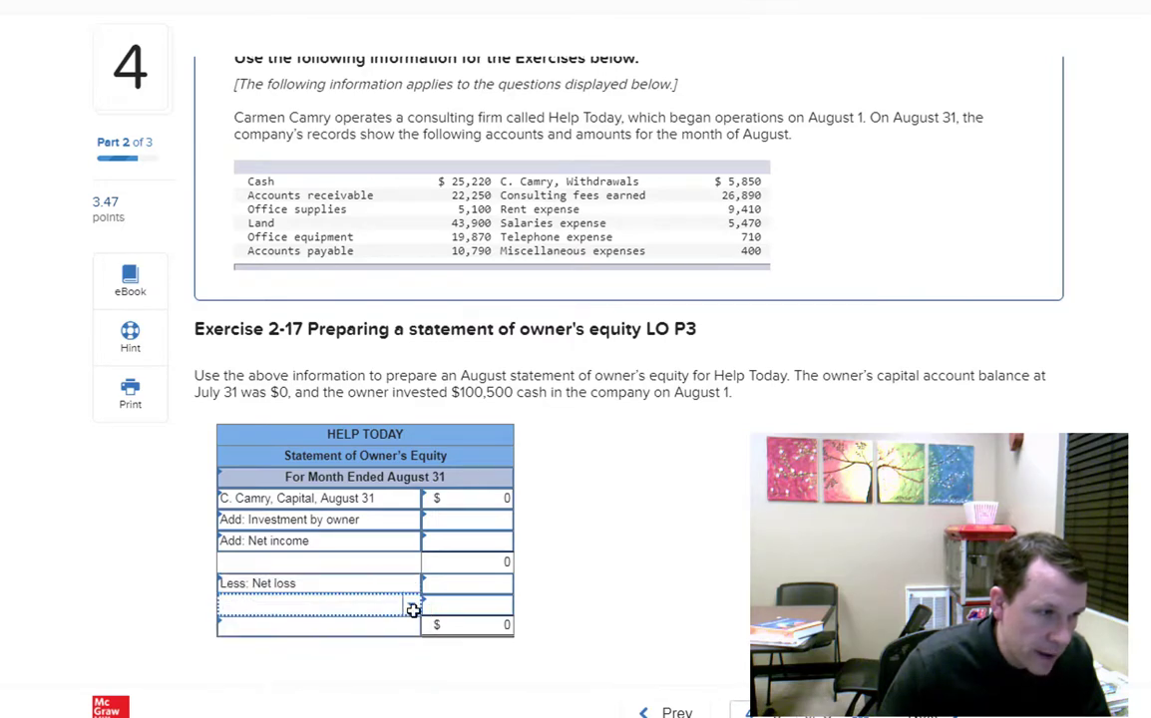
{"action": "left_click", "coordinate": [411, 608]}
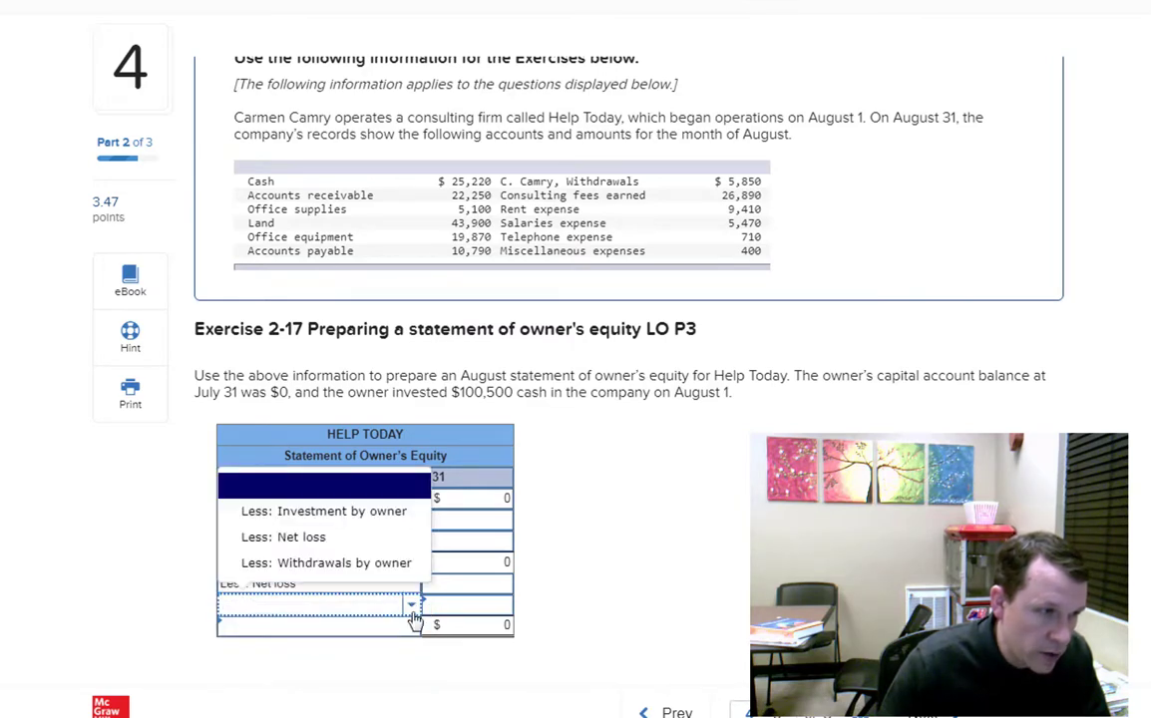
{"action": "left_click", "coordinate": [352, 563]}
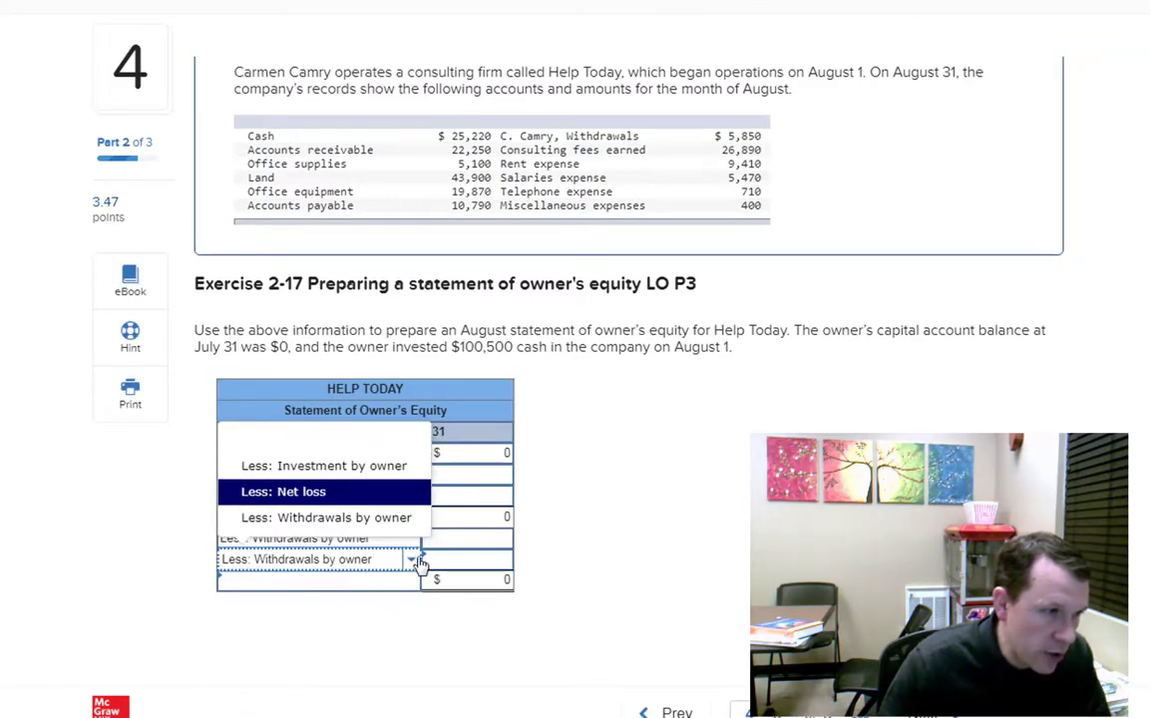
{"action": "left_click", "coordinate": [338, 444]}
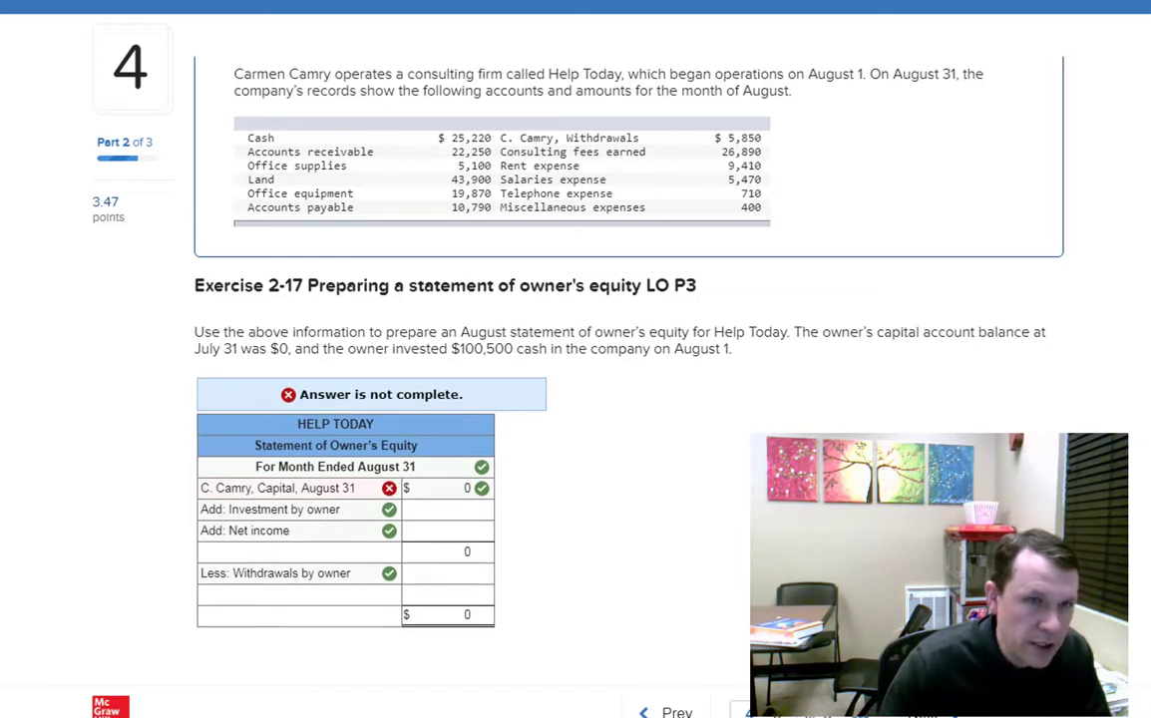
Leave the work check mode and change the statement's first line to the owner's capital at July 31.
{"action": "left_click", "coordinate": [329, 449]}
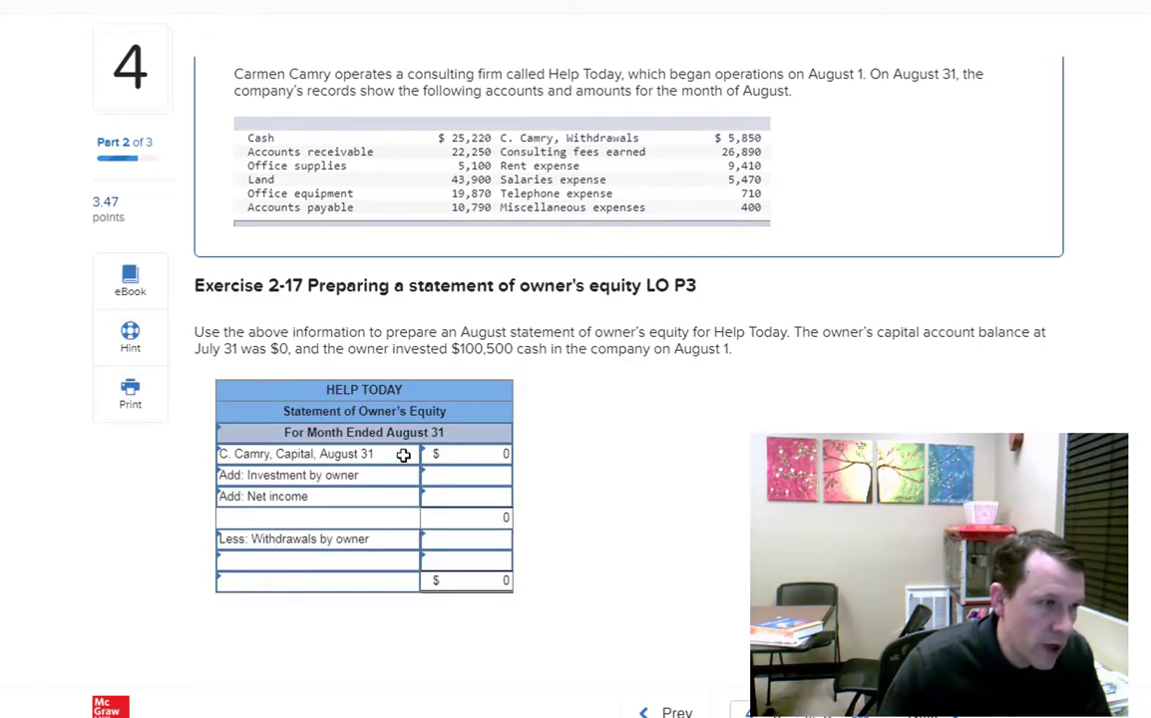
{"action": "left_click", "coordinate": [407, 455]}
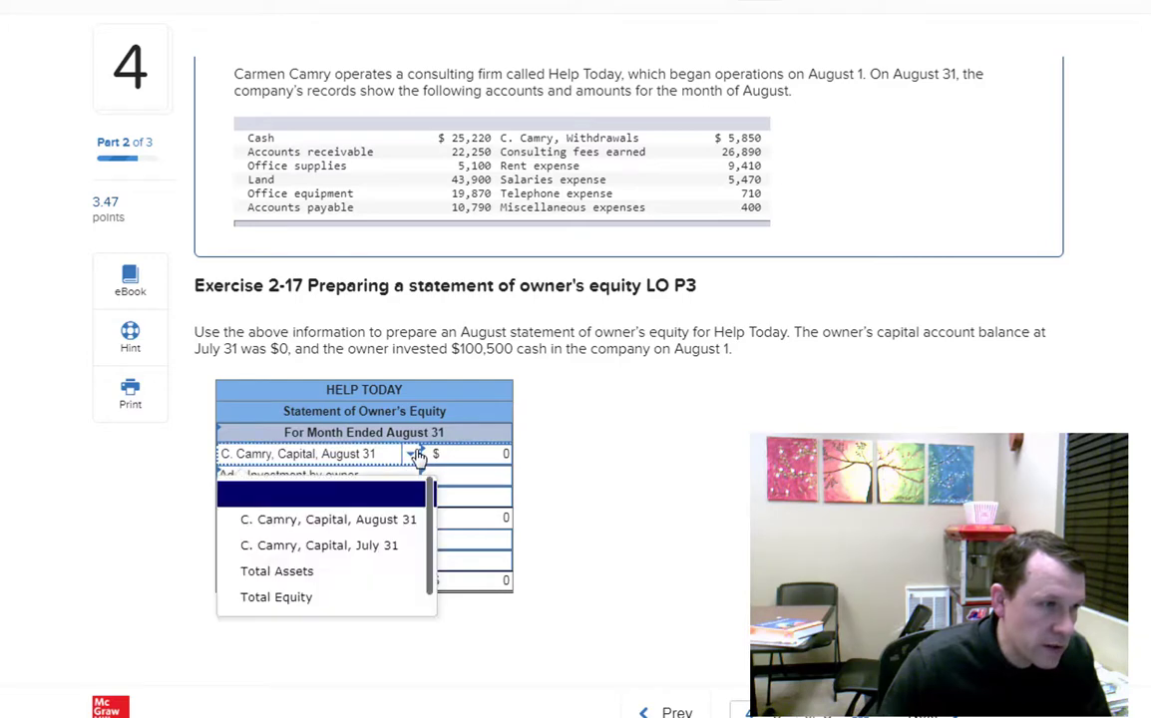
{"action": "left_click", "coordinate": [388, 556]}
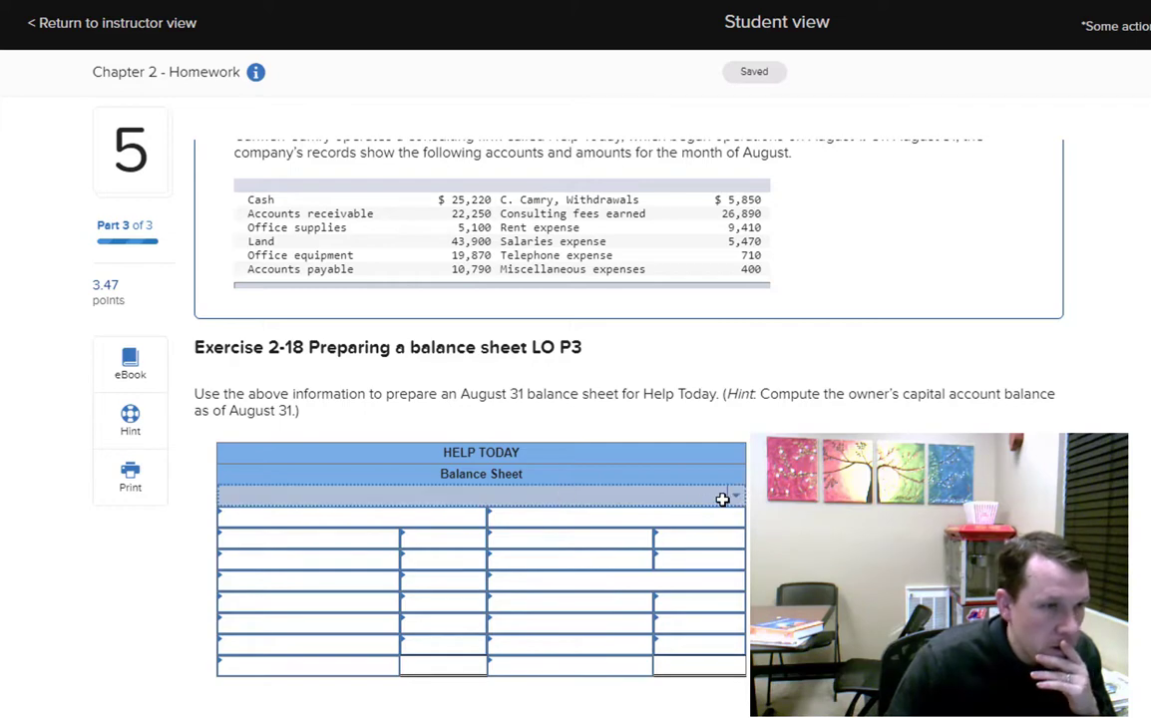
Date the Exercise 2-18 balance sheet As of August 31 and label its section headings Assets:, Liabilities: and Equity:.
{"action": "left_click", "coordinate": [738, 498]}
{"action": "left_click", "coordinate": [365, 571]}
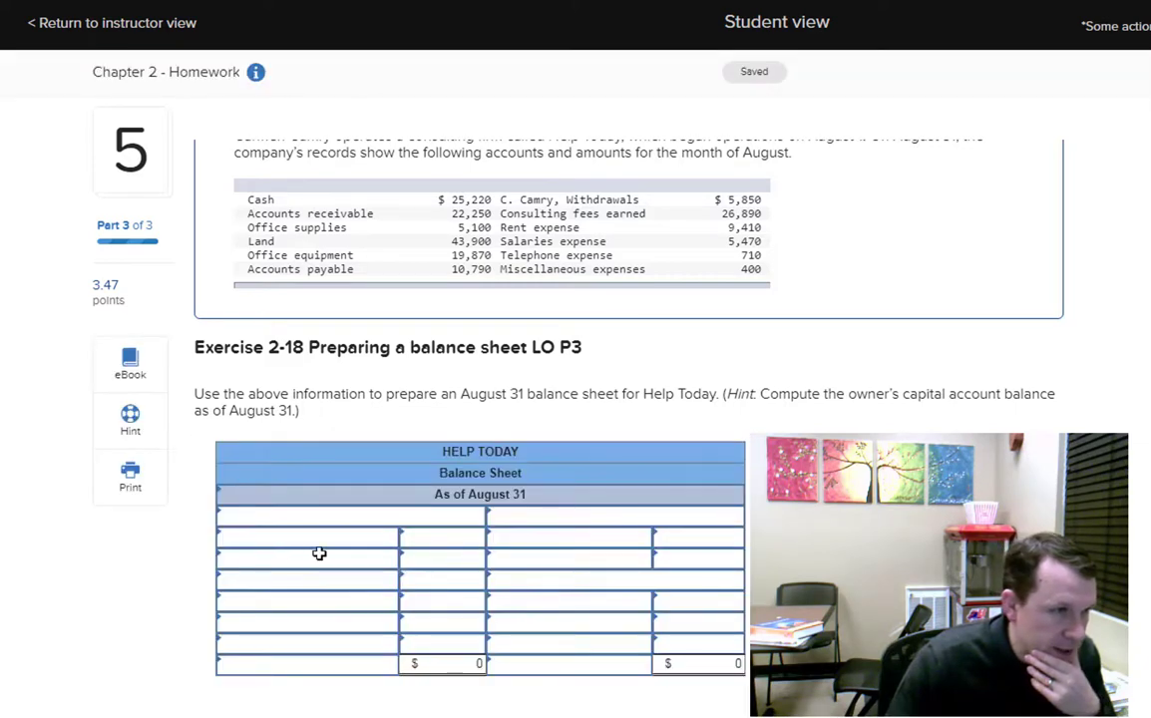
{"action": "left_click", "coordinate": [476, 521]}
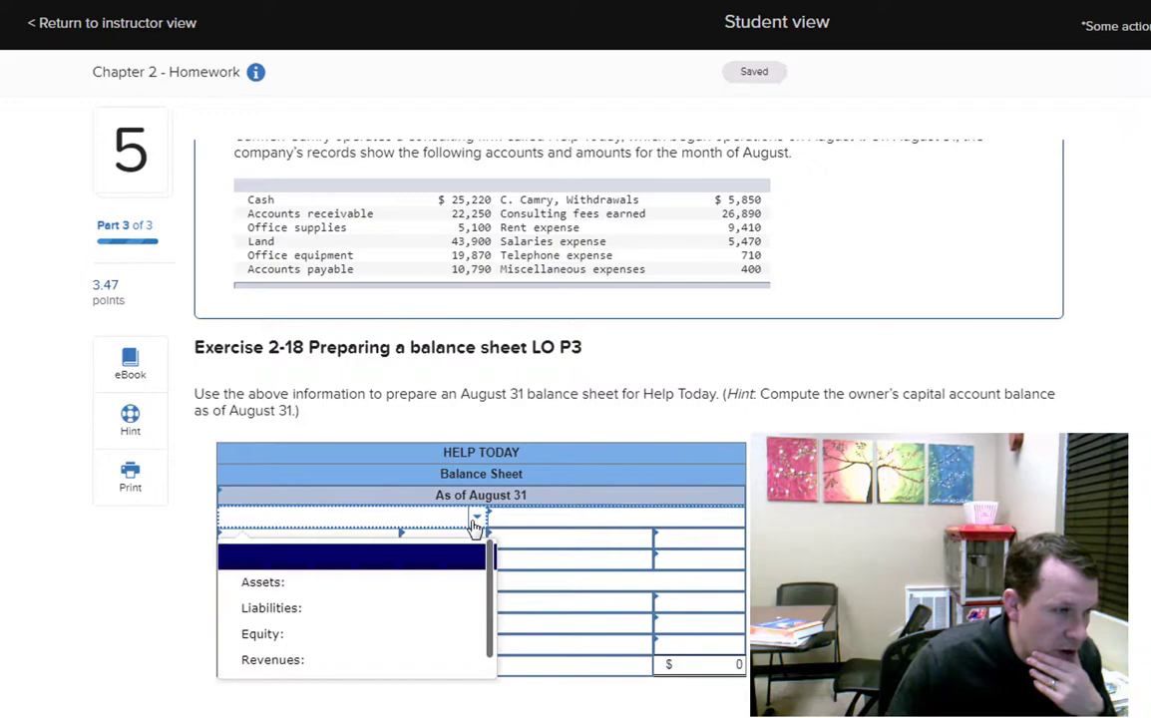
{"action": "left_click", "coordinate": [309, 585]}
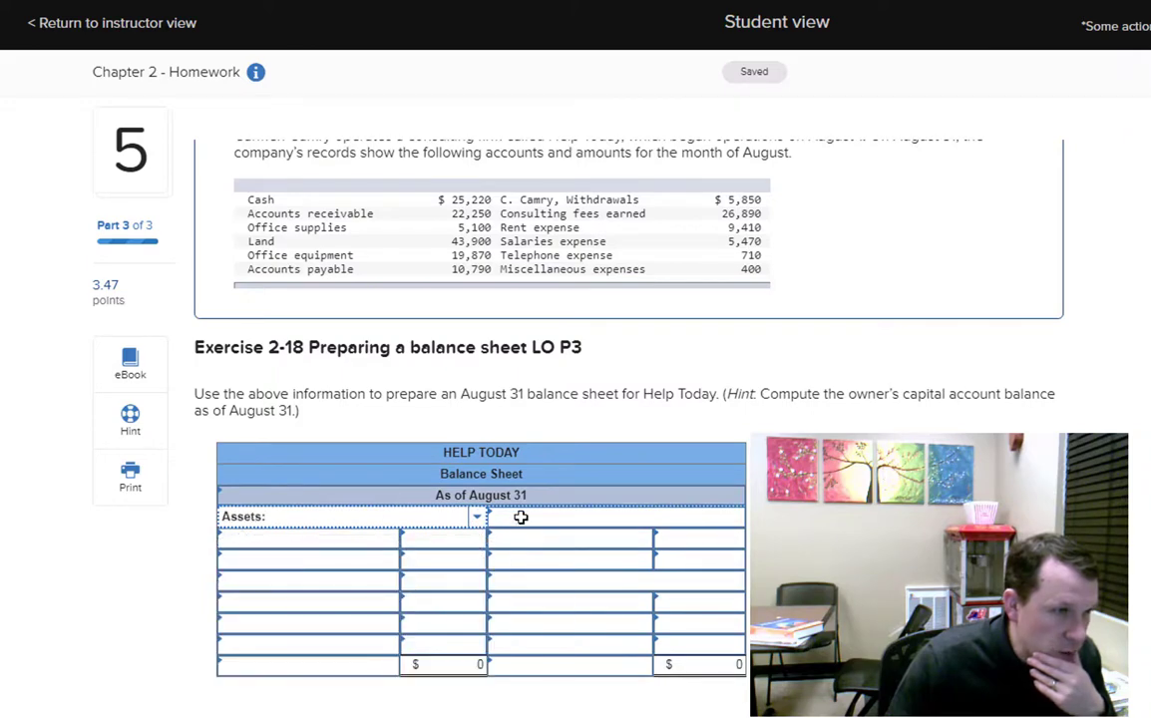
{"action": "left_click", "coordinate": [733, 516]}
{"action": "left_click", "coordinate": [545, 612]}
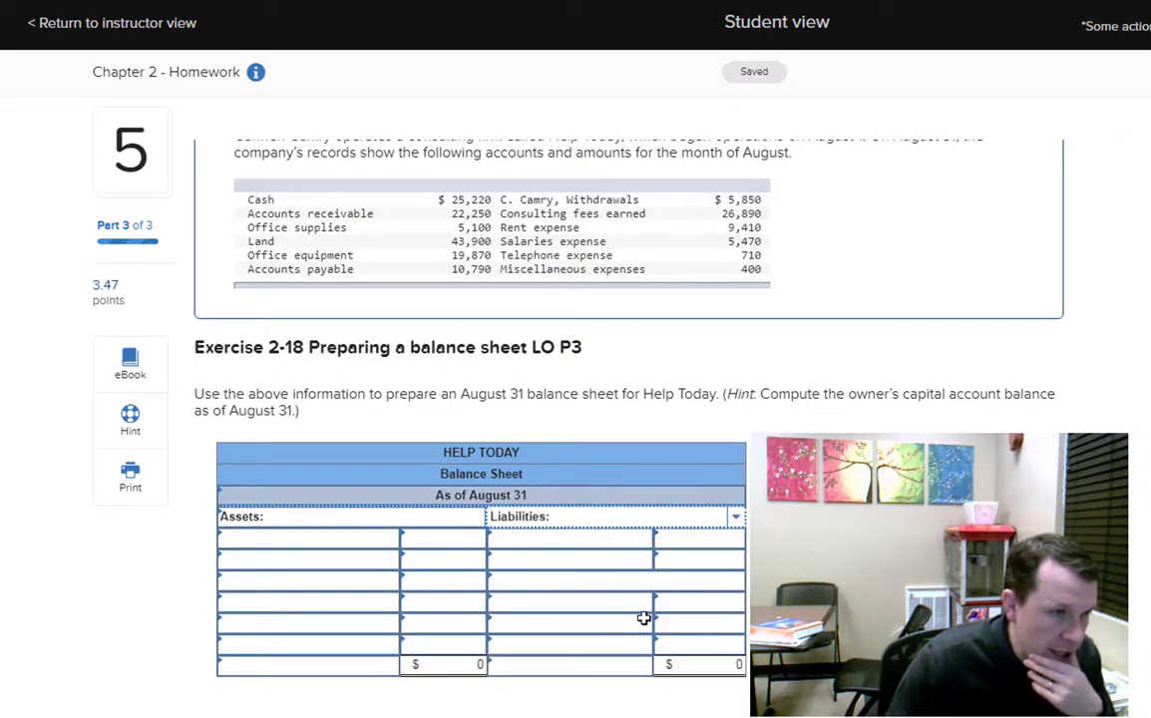
{"action": "left_click", "coordinate": [733, 581]}
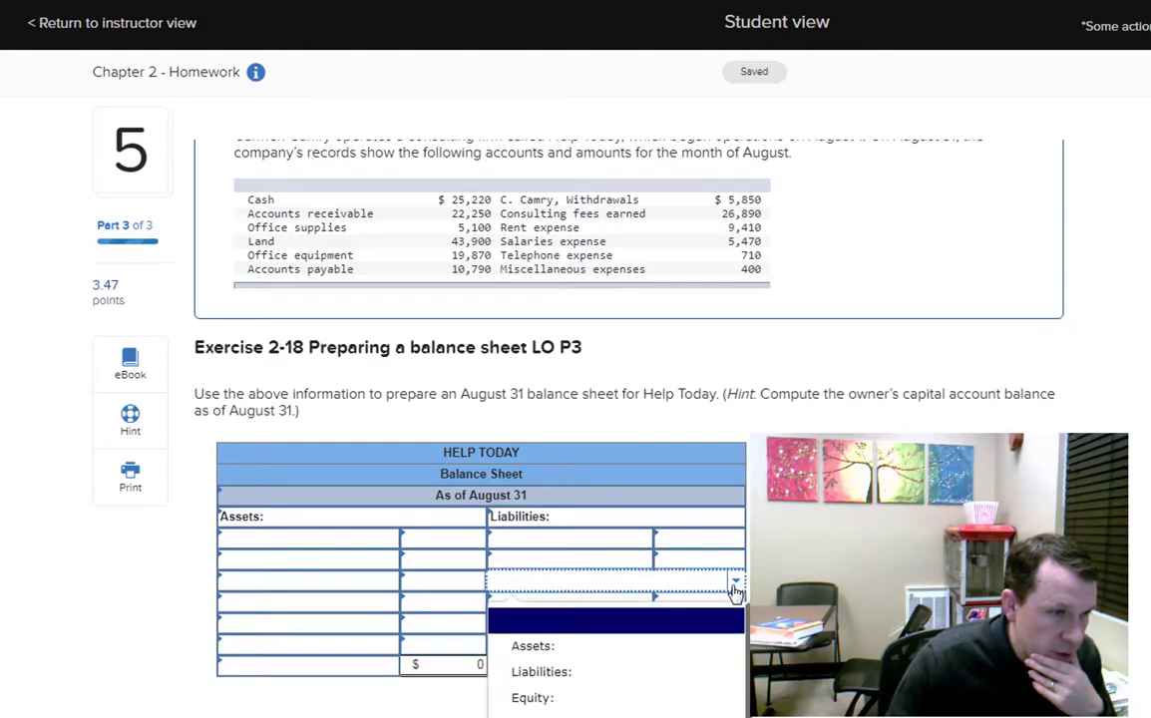
{"action": "left_click", "coordinate": [552, 700]}
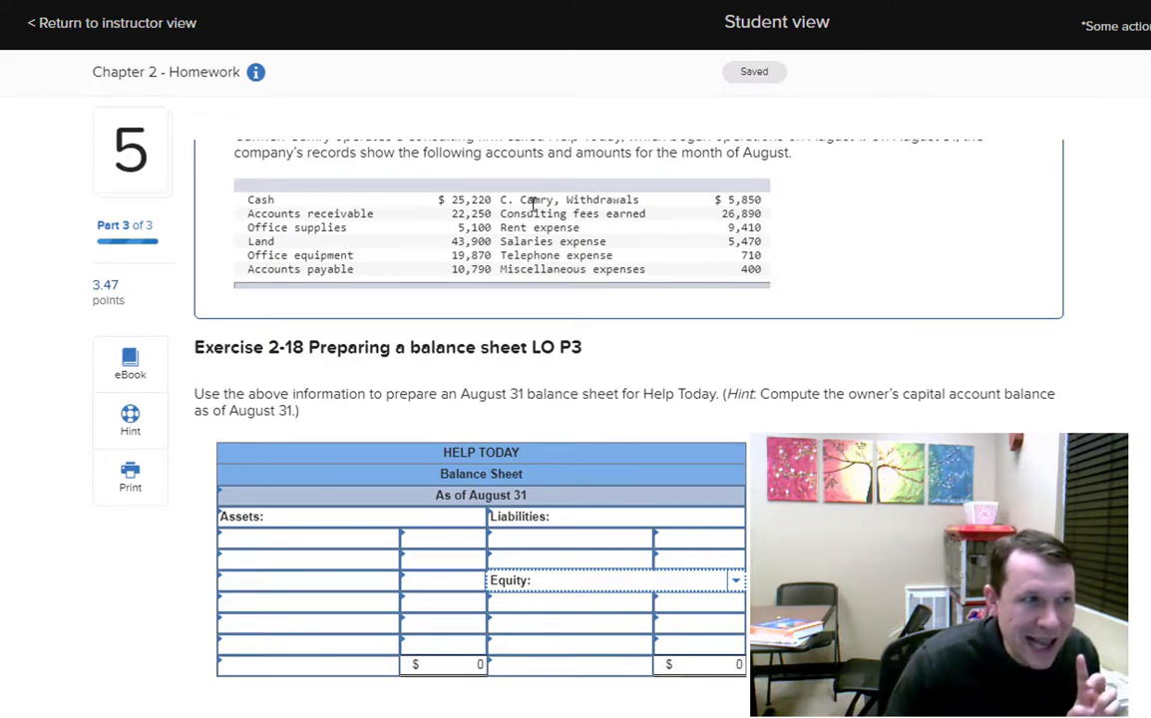
Highlight the owner's withdrawals in the August account list and examine the balance sheet's total lines.
{"action": "left_click_drag", "start_coordinate": [501, 200], "coordinate": [764, 203]}
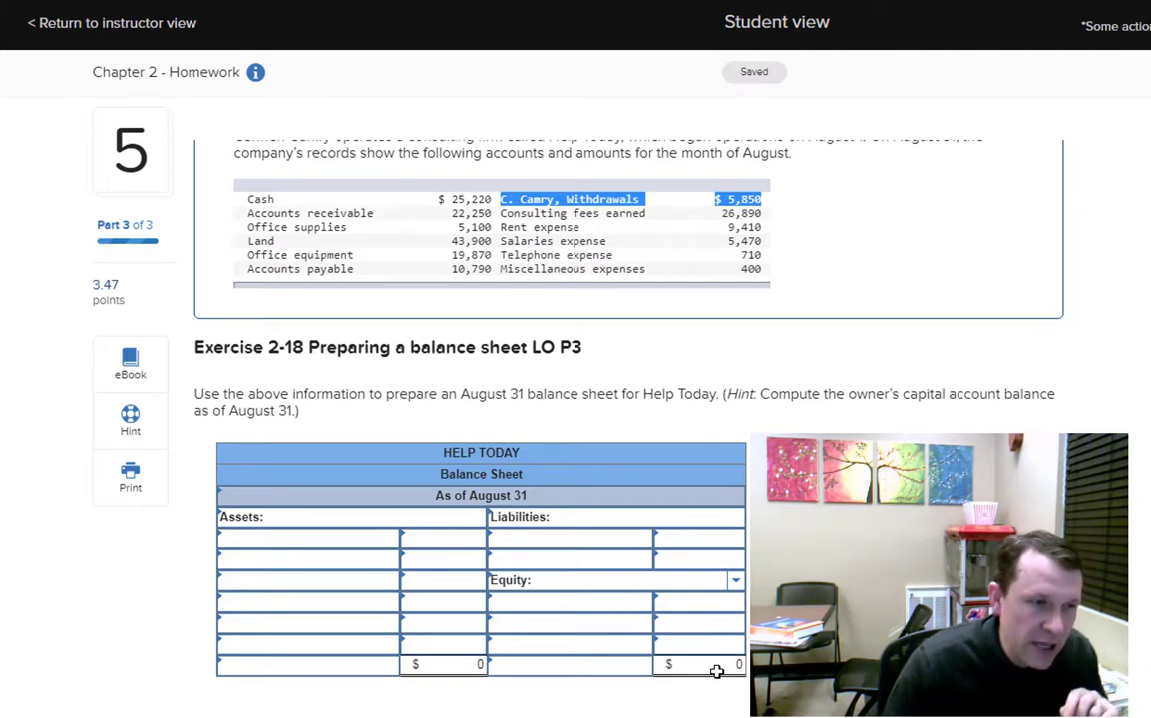
{"action": "left_click", "coordinate": [454, 670]}
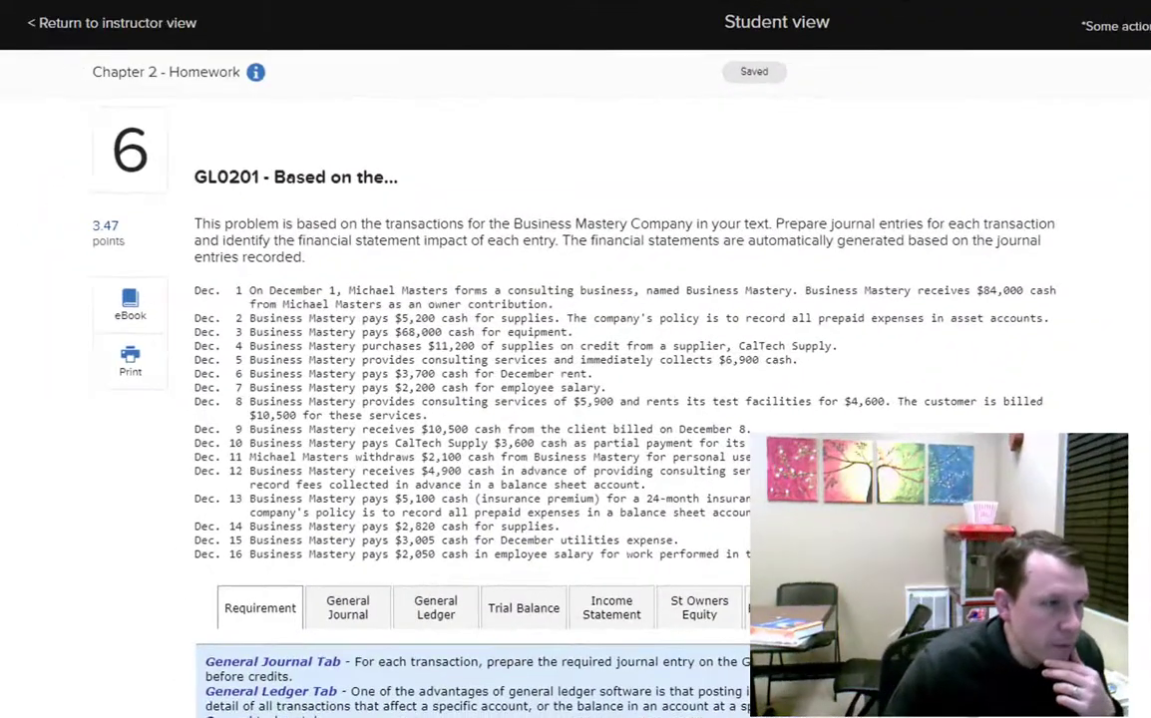
Review the GL0201 Business Mastery transactions and view the problem's General Journal, General Ledger and Trial Balance pages.
{"action": "scroll", "coordinate": [568, 399], "scroll_direction": "down", "scroll_amount": 2}
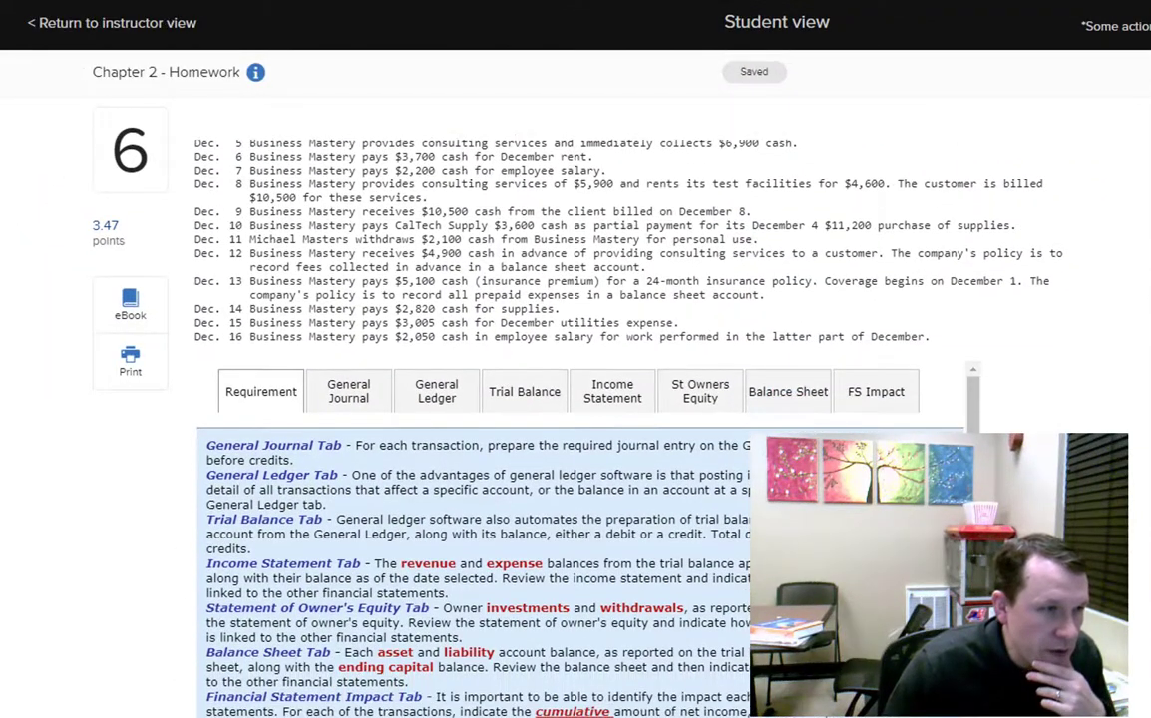
{"action": "scroll", "coordinate": [319, 628], "scroll_direction": "up", "scroll_amount": 4}
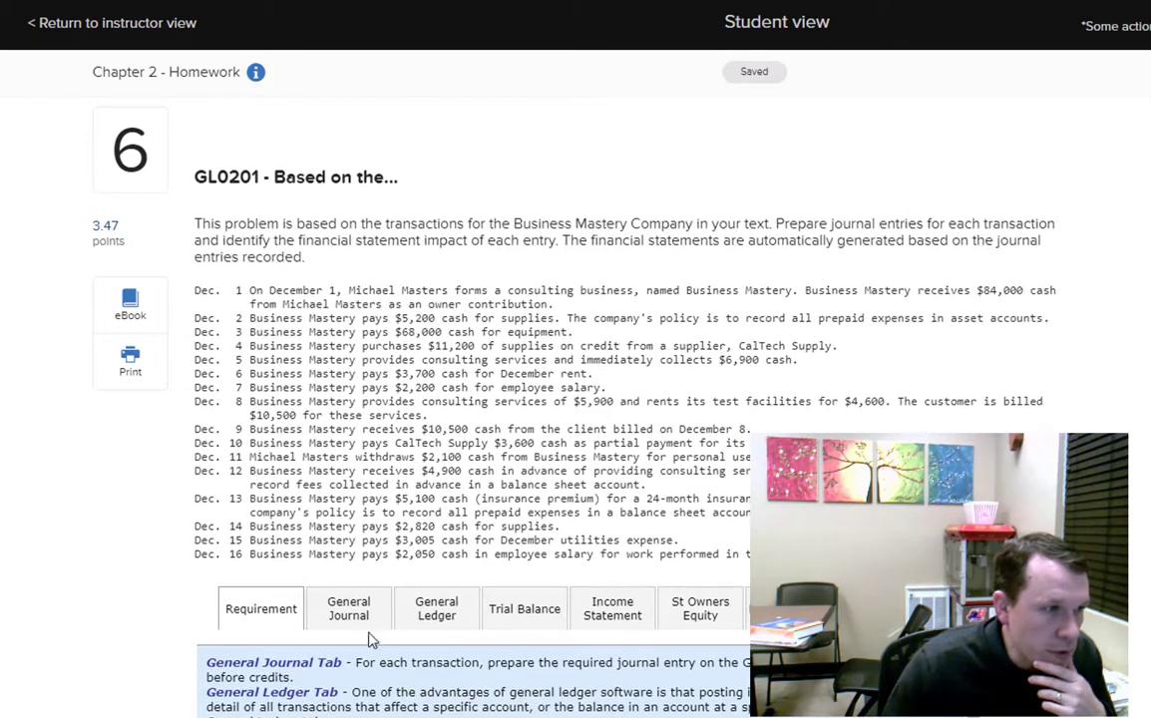
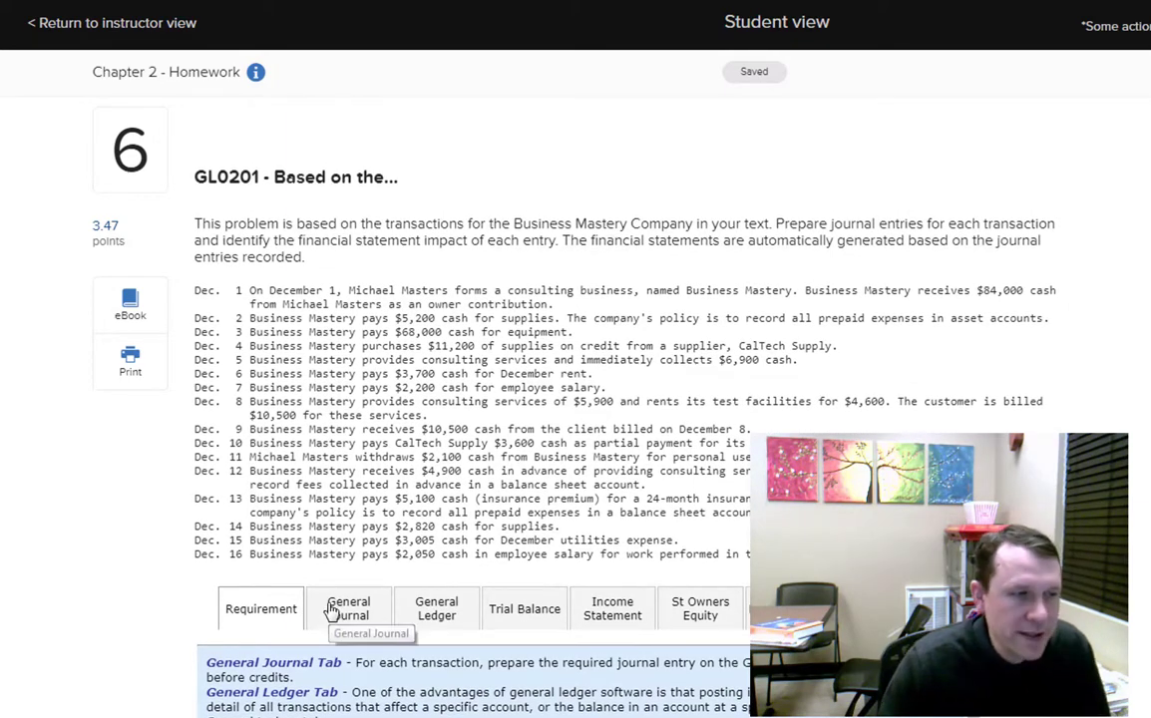
{"action": "left_click", "coordinate": [344, 614]}
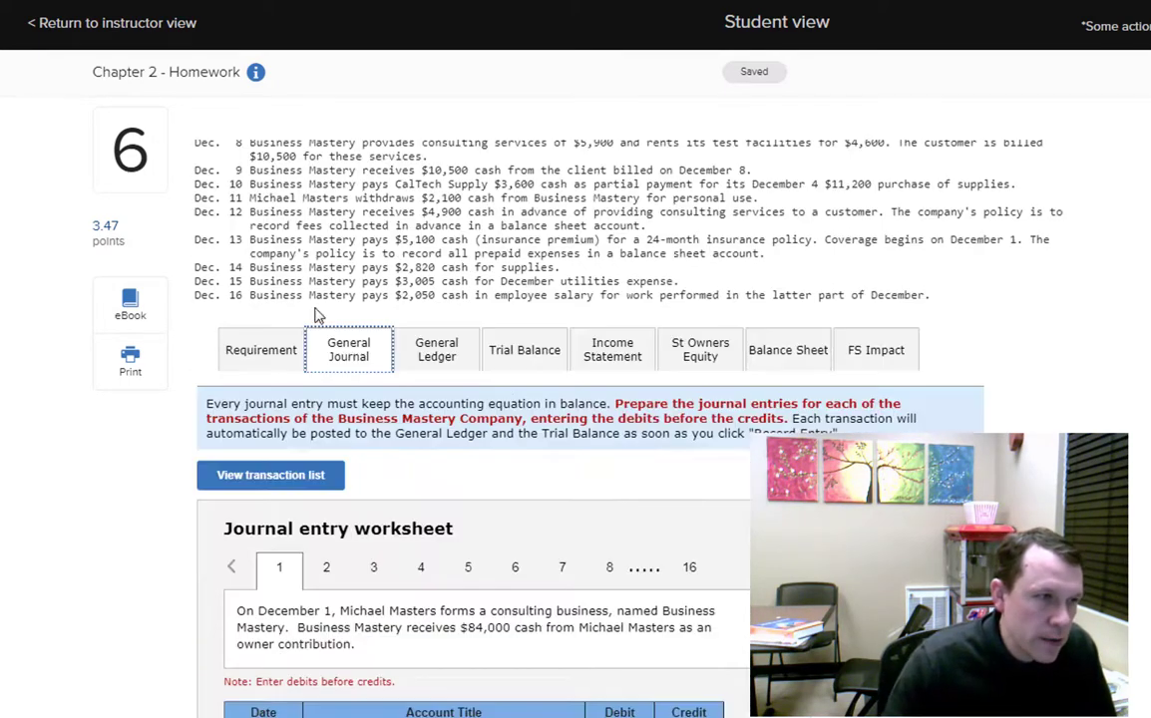
{"action": "left_click", "coordinate": [427, 349]}
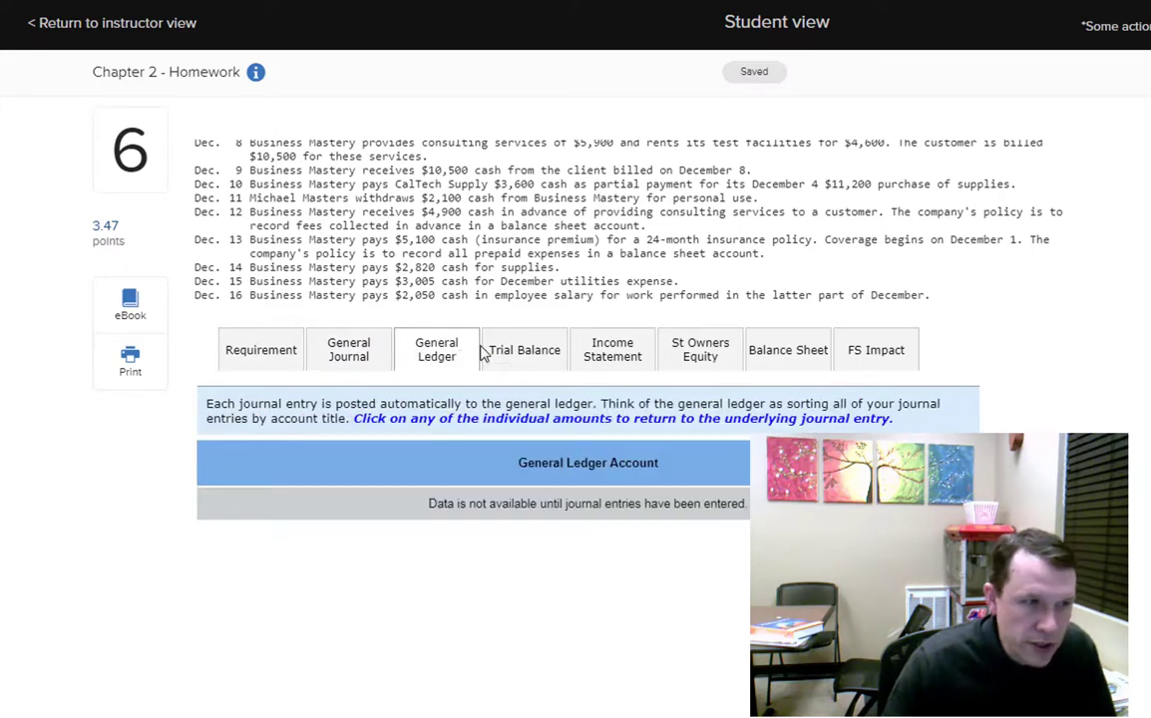
{"action": "left_click", "coordinate": [507, 351]}
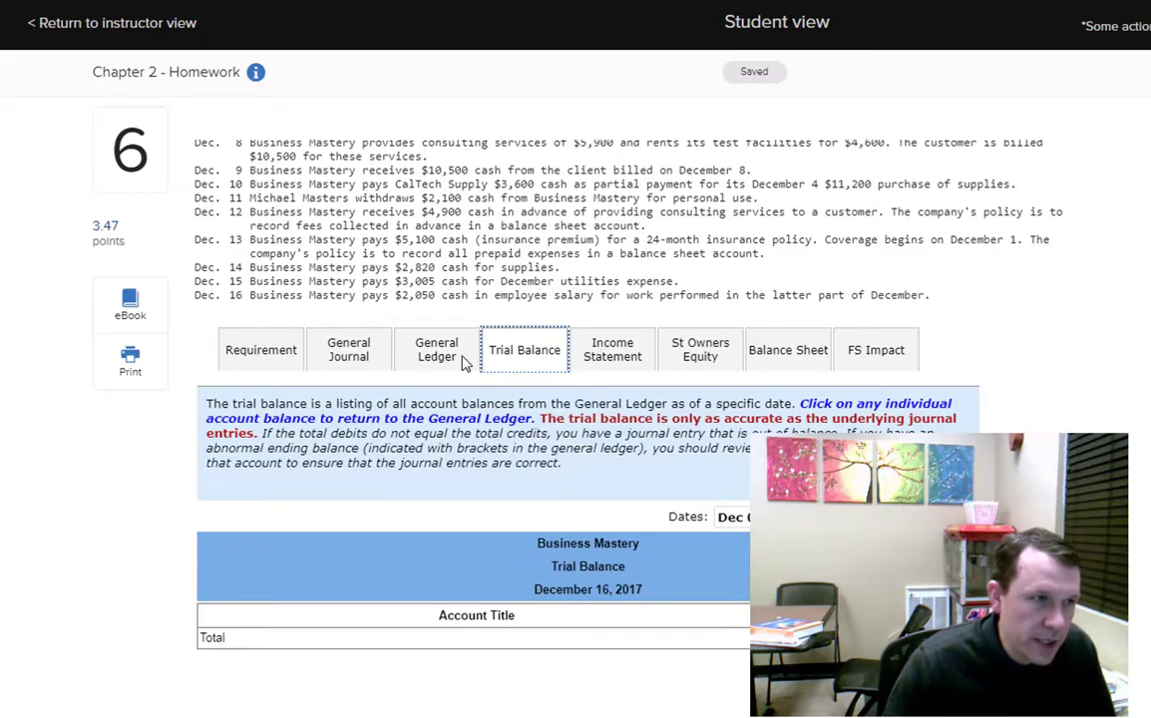
On the Business Mastery income statement, choose Statement of Owner's Equity as the statement that net income or loss is transferred to.
{"action": "left_click", "coordinate": [612, 356]}
{"action": "scroll", "coordinate": [701, 542], "scroll_direction": "down", "scroll_amount": 3}
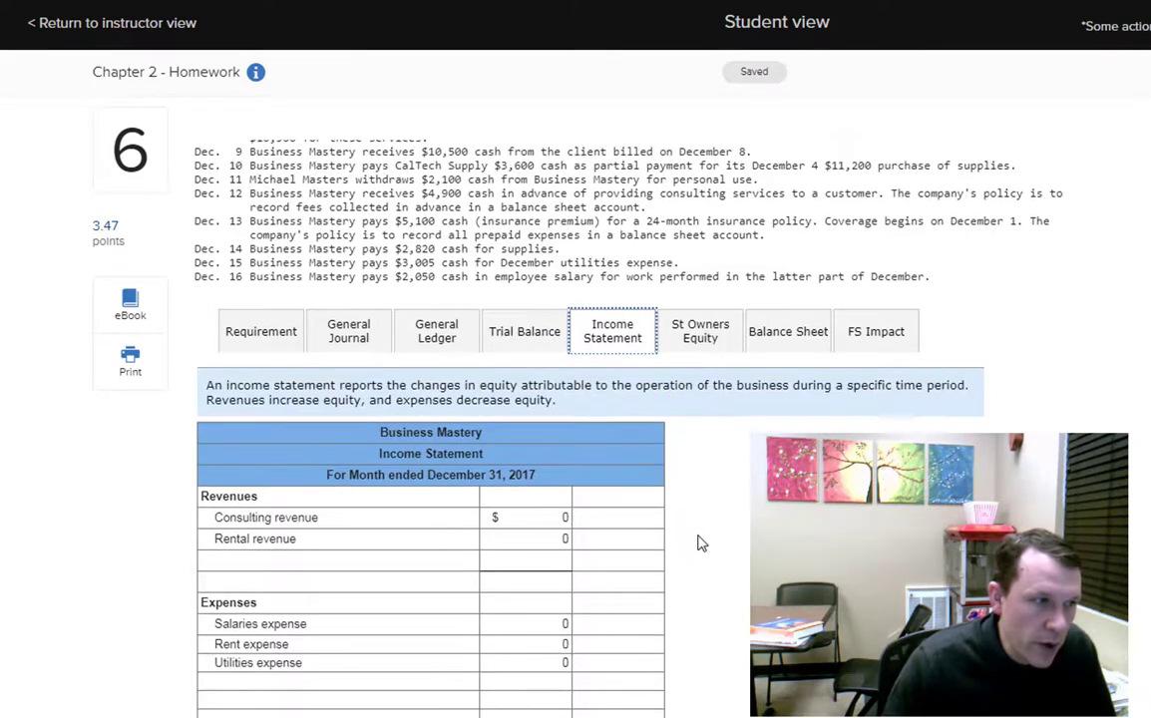
{"action": "left_click", "coordinate": [644, 592]}
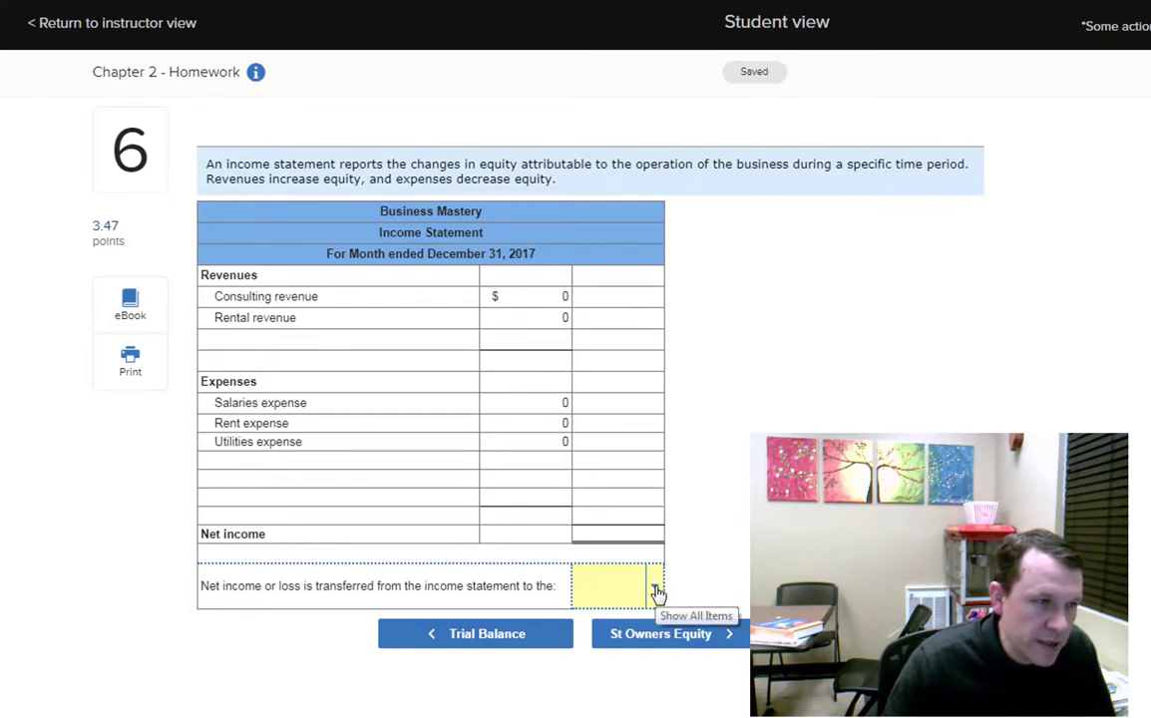
{"action": "left_click", "coordinate": [656, 590]}
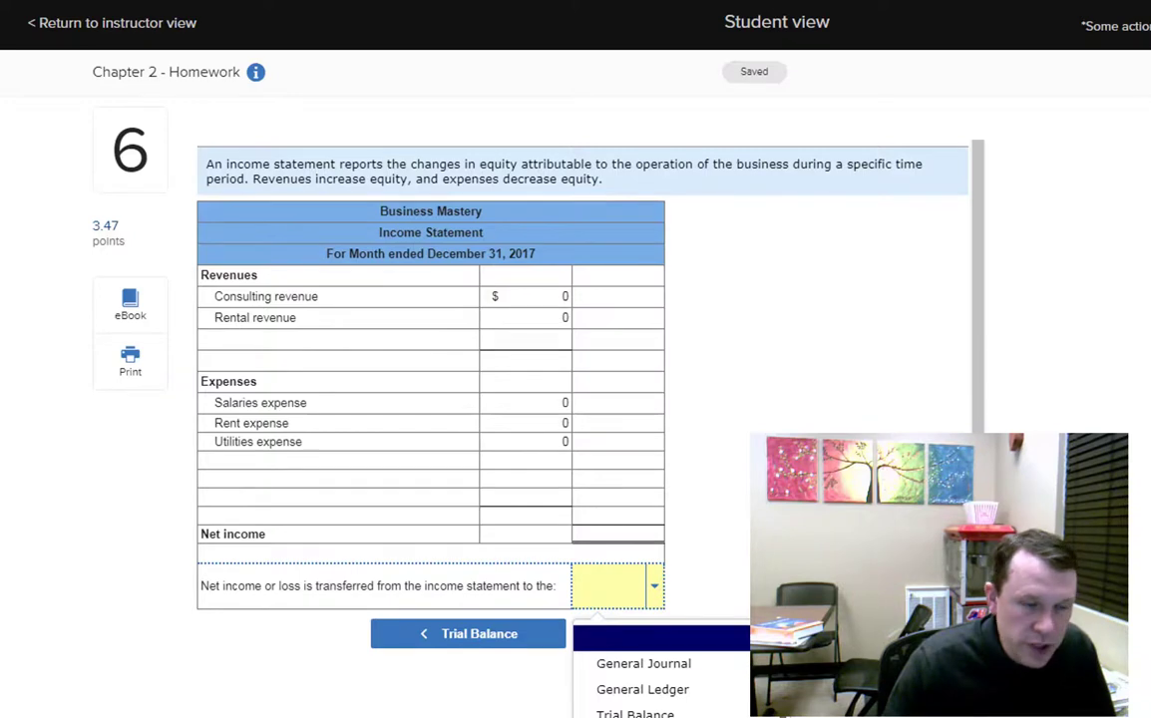
{"action": "key", "text": "Down"}
{"action": "key", "text": "Down"}
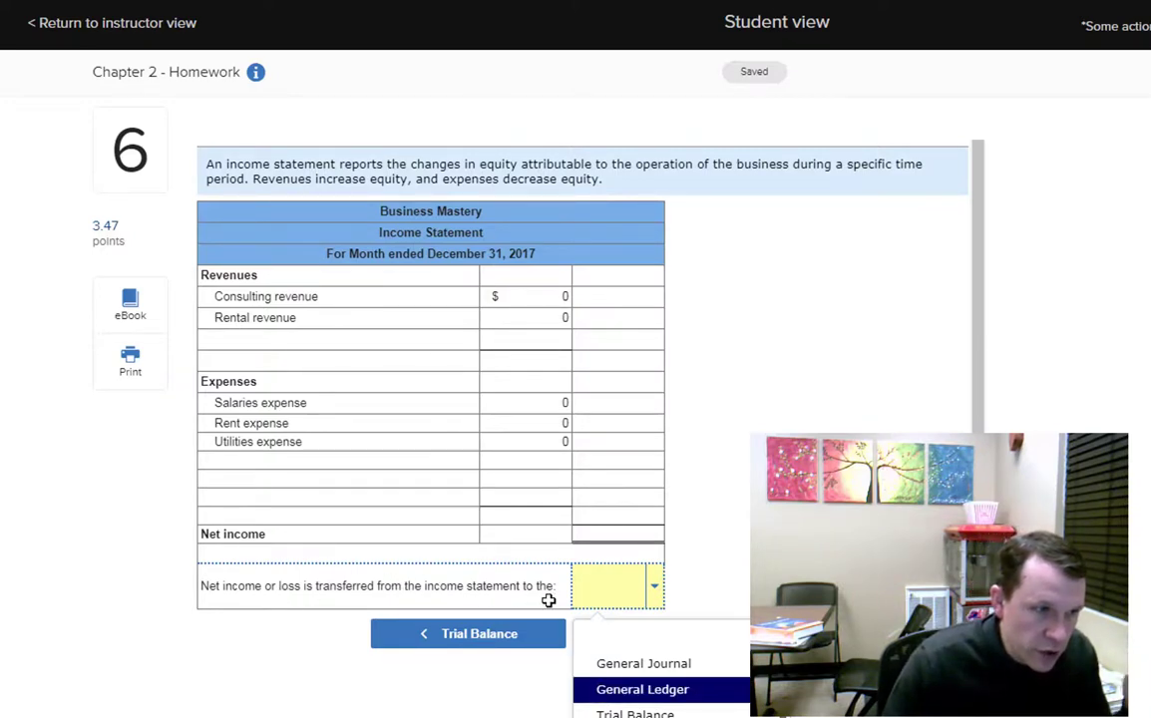
{"action": "left_click", "coordinate": [637, 709]}
On the statement of owner's equity, choose Balance Sheet as the destination of the ending capital.
{"action": "scroll", "coordinate": [618, 523], "scroll_direction": "up", "scroll_amount": 5}
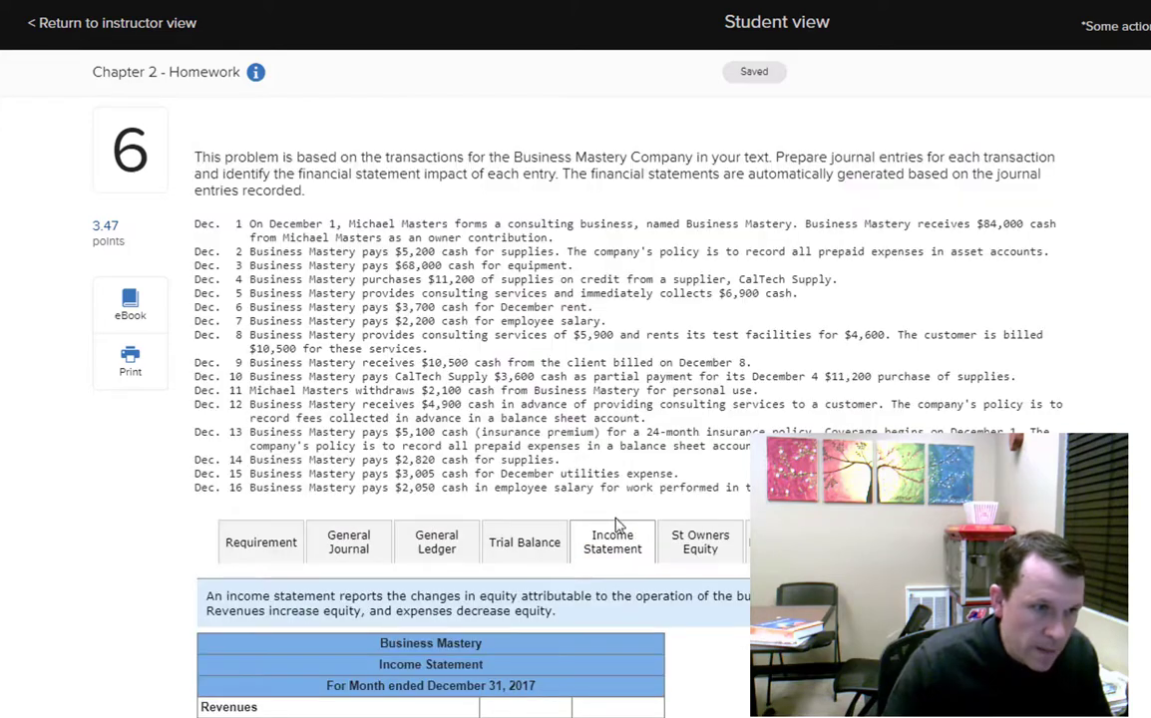
{"action": "left_click", "coordinate": [693, 544]}
{"action": "scroll", "coordinate": [698, 563], "scroll_direction": "down", "scroll_amount": 3}
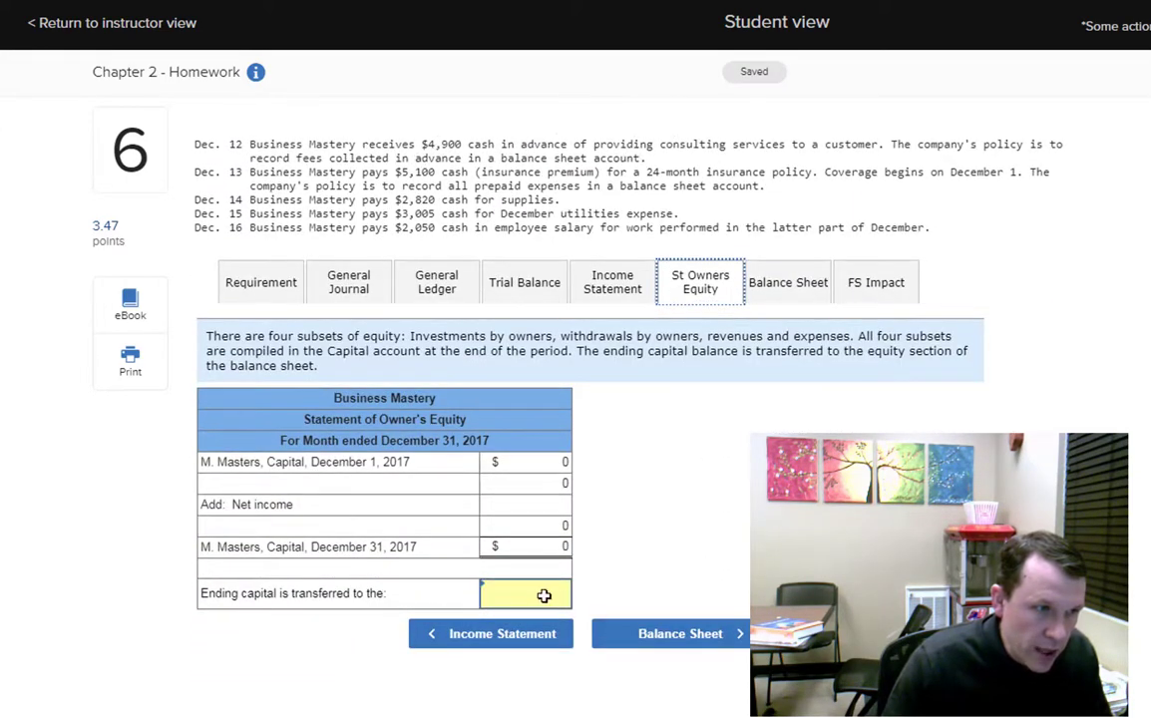
{"action": "left_click", "coordinate": [559, 594]}
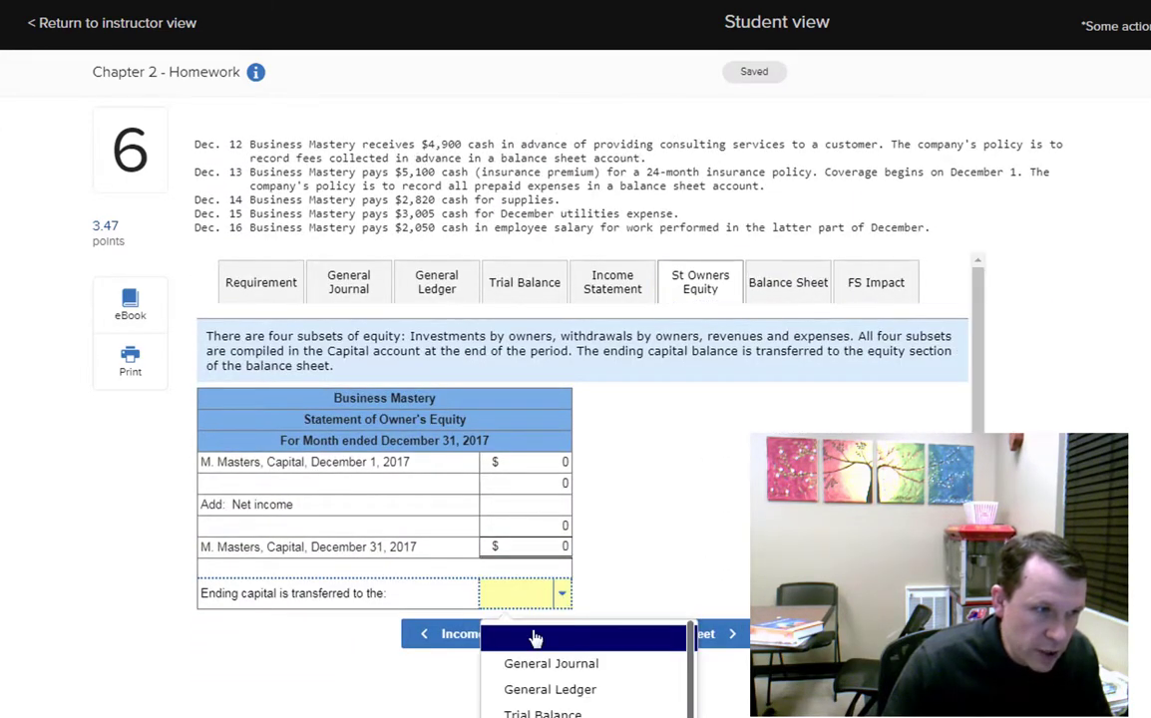
{"action": "left_click", "coordinate": [544, 710]}
On the balance sheet, choose Statement of Owner's Equity as the source of the capital account balance.
{"action": "left_click", "coordinate": [679, 634]}
{"action": "scroll", "coordinate": [683, 455], "scroll_direction": "down", "scroll_amount": 3}
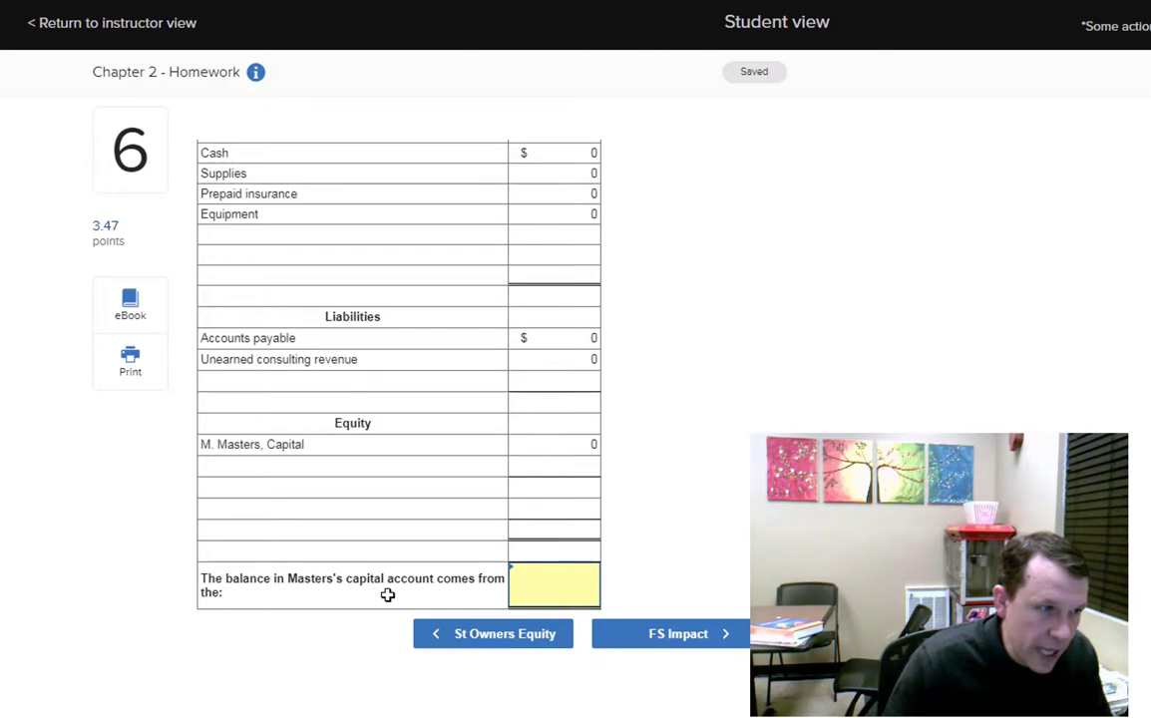
{"action": "left_click", "coordinate": [569, 588]}
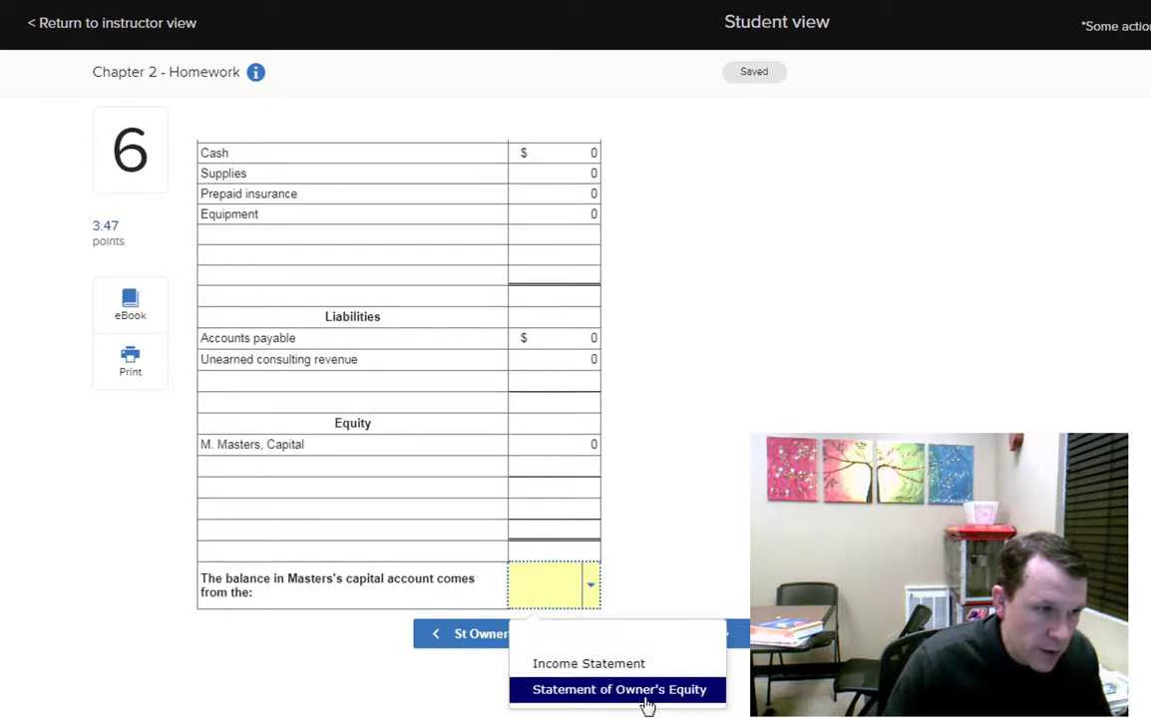
{"action": "left_click", "coordinate": [647, 690]}
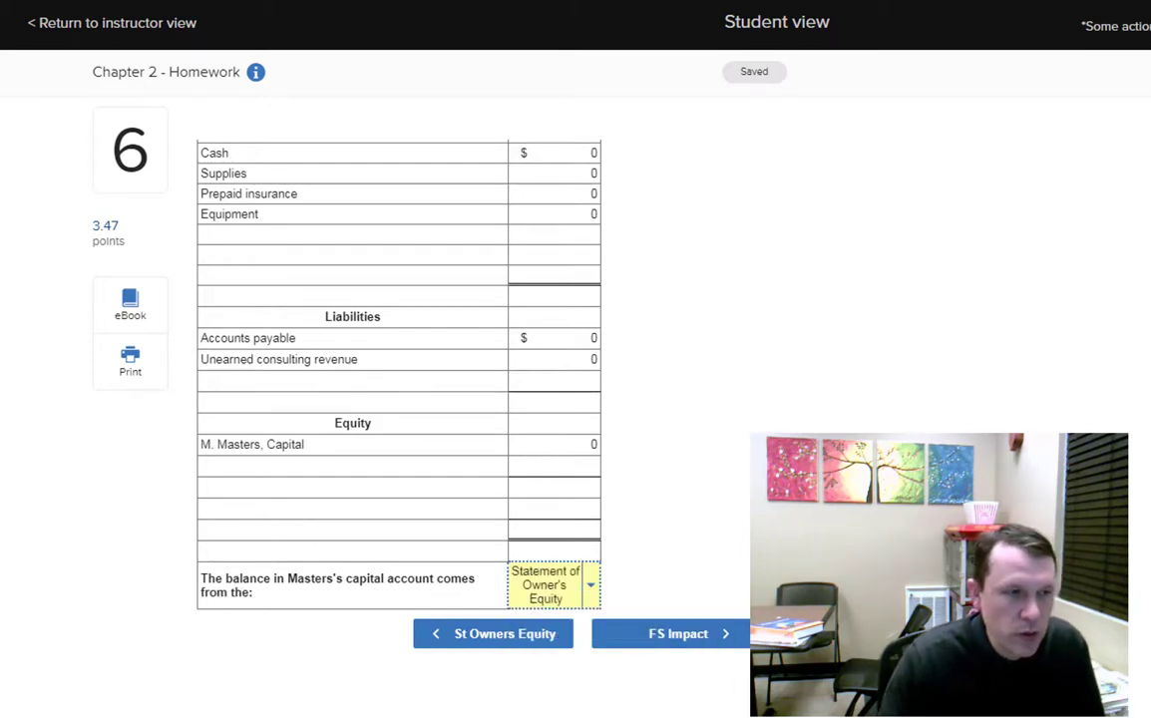
Review the trial balance and each financial statement page in turn, ending with the FS Impact transaction table.
{"action": "scroll", "coordinate": [874, 421], "scroll_direction": "up", "scroll_amount": 5}
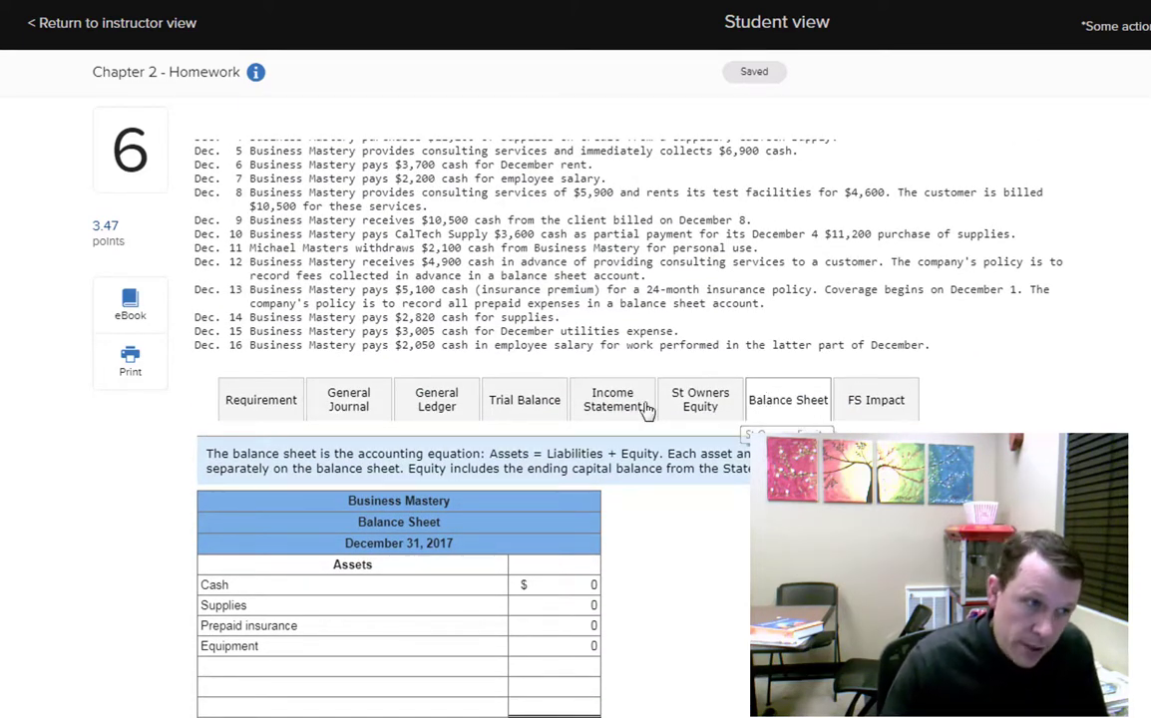
{"action": "left_click_drag", "start_coordinate": [504, 401], "coordinate": [527, 395]}
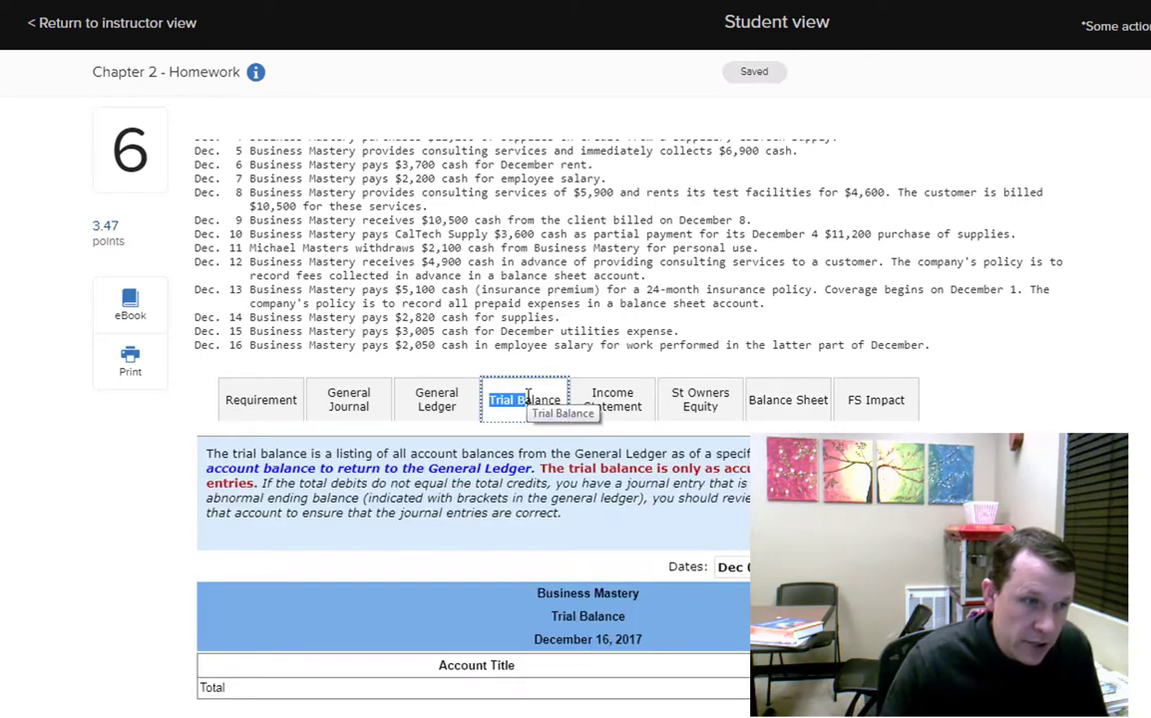
{"action": "scroll", "coordinate": [300, 628], "scroll_direction": "down", "scroll_amount": 1}
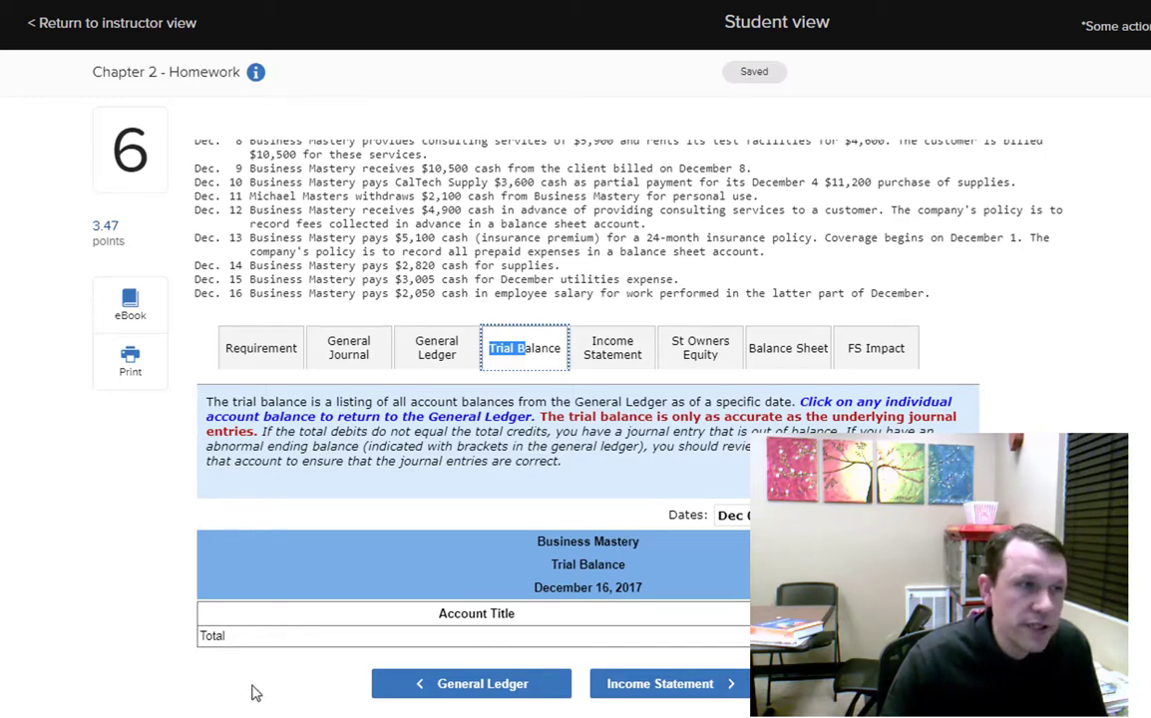
{"action": "left_click", "coordinate": [607, 346]}
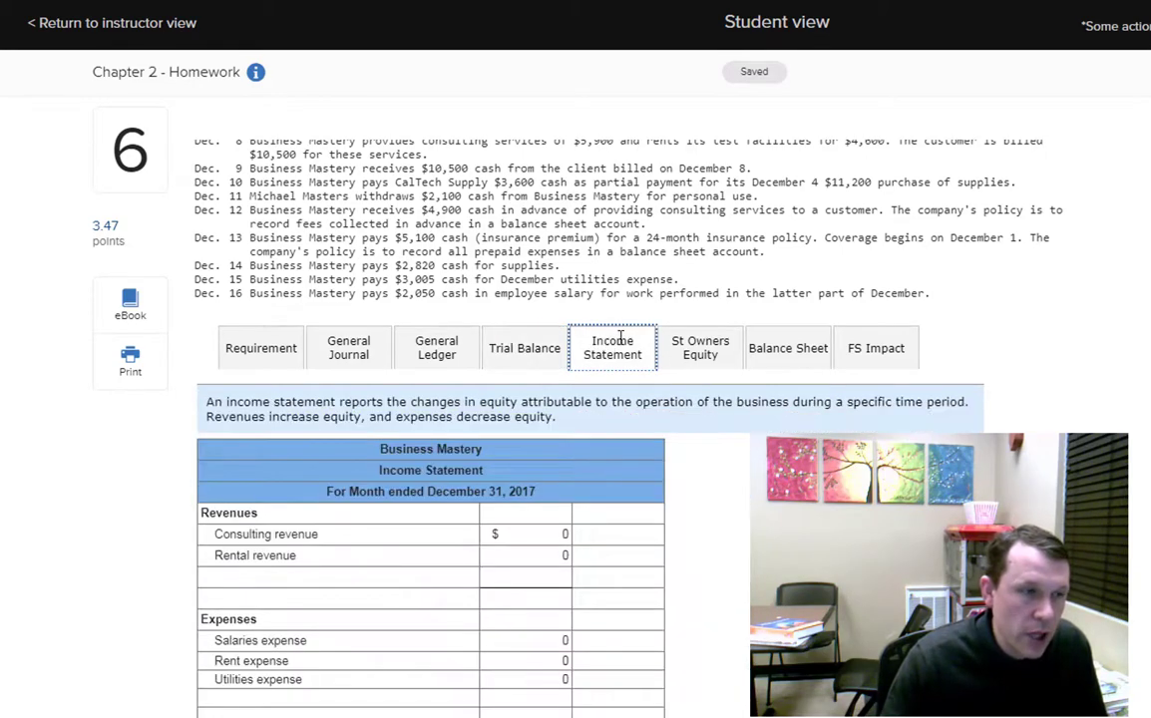
{"action": "left_click", "coordinate": [731, 343]}
{"action": "left_click", "coordinate": [781, 347]}
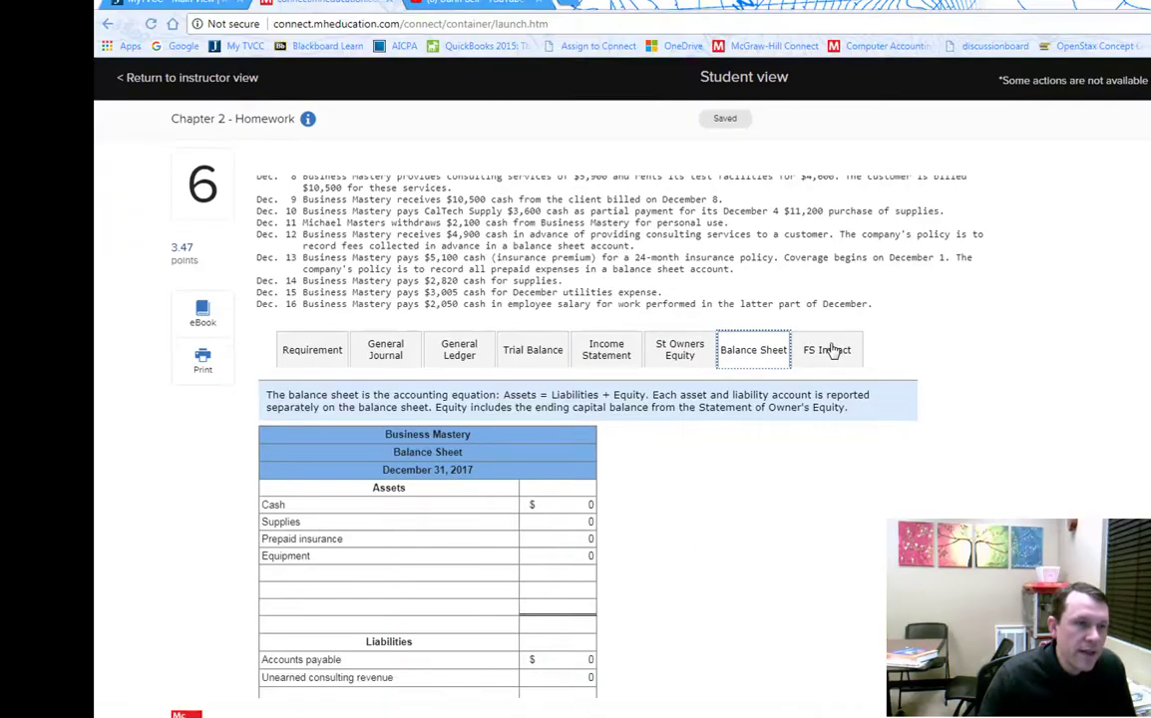
{"action": "left_click", "coordinate": [883, 346]}
{"action": "scroll", "coordinate": [1022, 454], "scroll_direction": "down", "scroll_amount": 3}
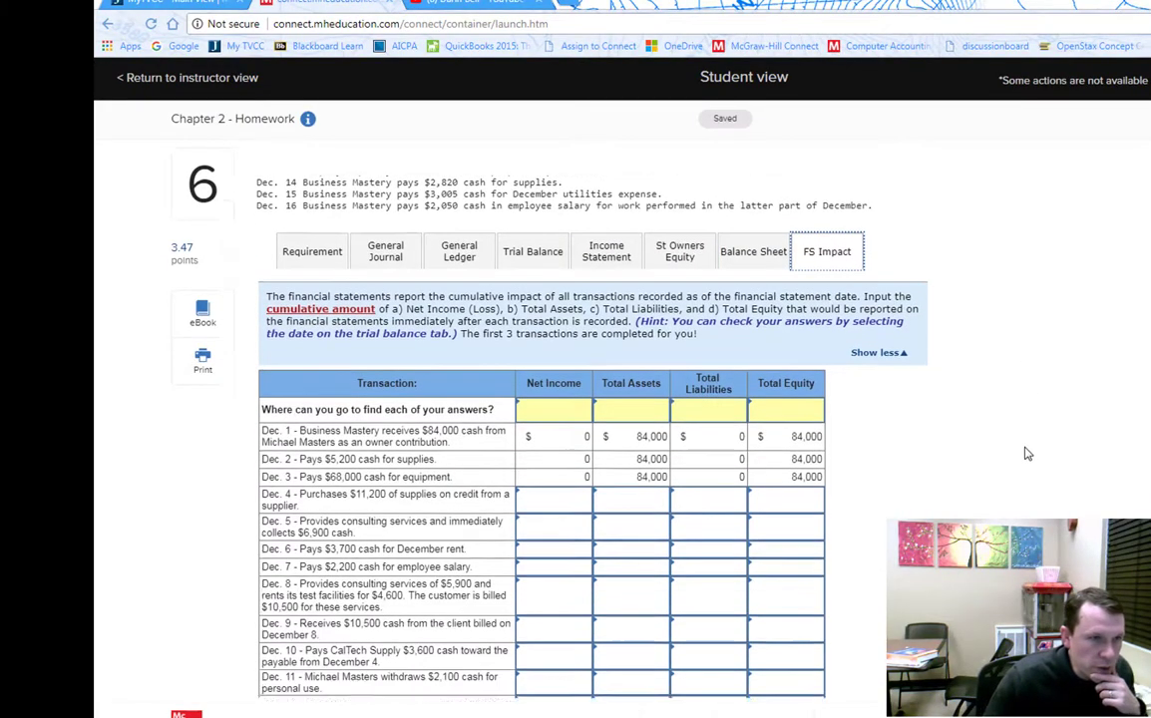
Highlight the FS Impact hint about checking answers by trial balance date, and compare the impact table with the General Journal worksheet.
{"action": "scroll", "coordinate": [1027, 457], "scroll_direction": "up", "scroll_amount": 2}
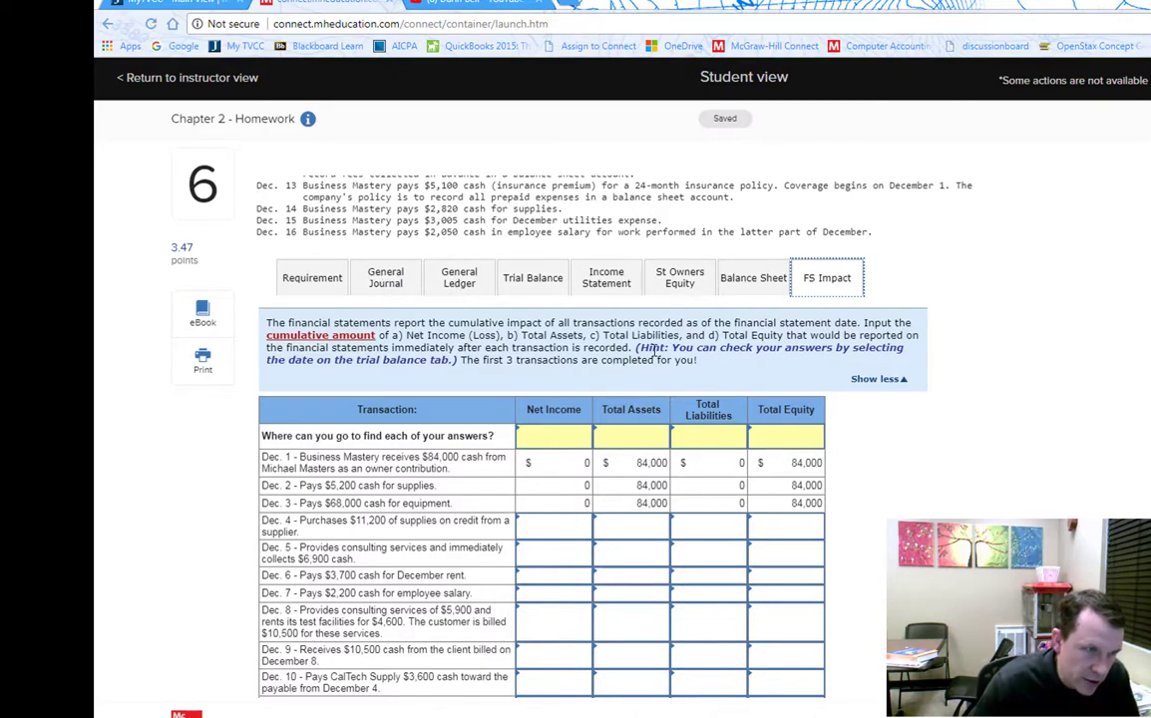
{"action": "left_click_drag", "start_coordinate": [653, 348], "coordinate": [456, 363]}
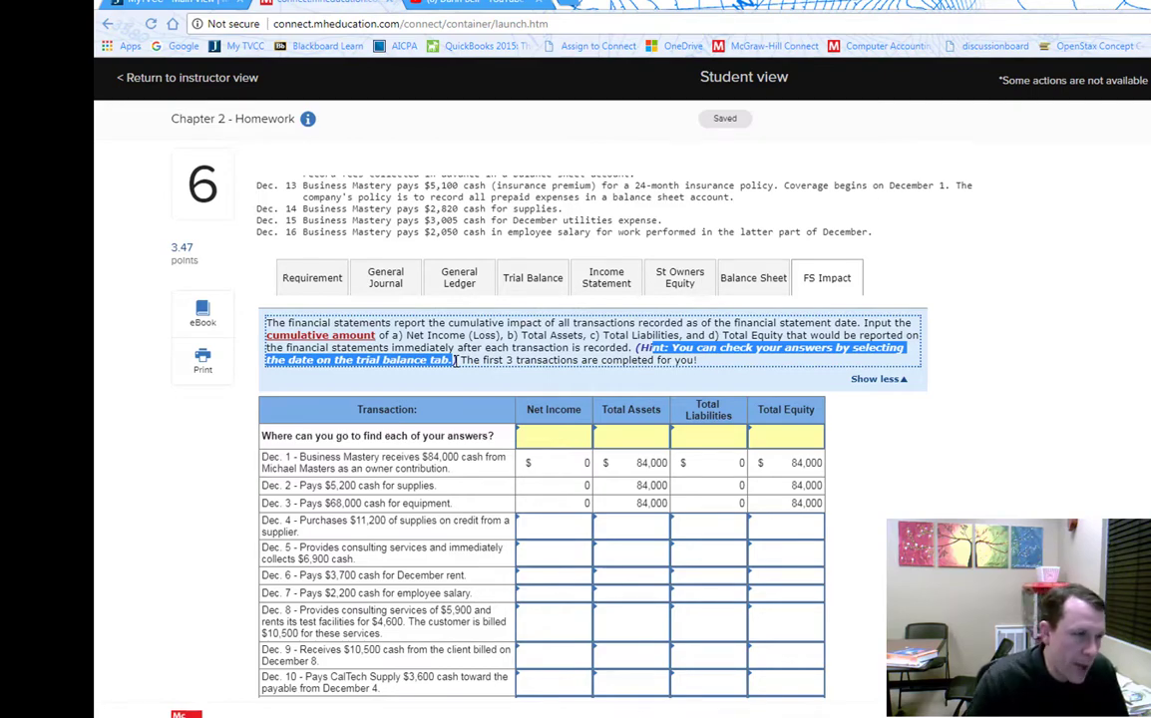
{"action": "left_click", "coordinate": [379, 283]}
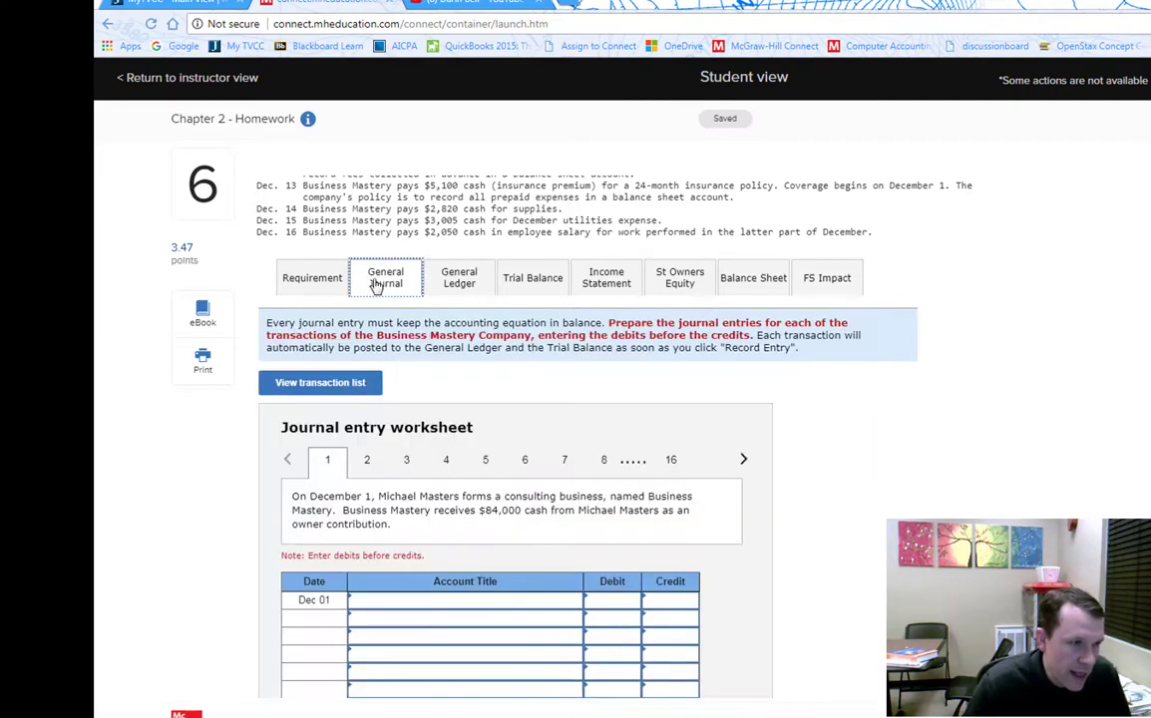
{"action": "scroll", "coordinate": [456, 559], "scroll_direction": "down", "scroll_amount": 1}
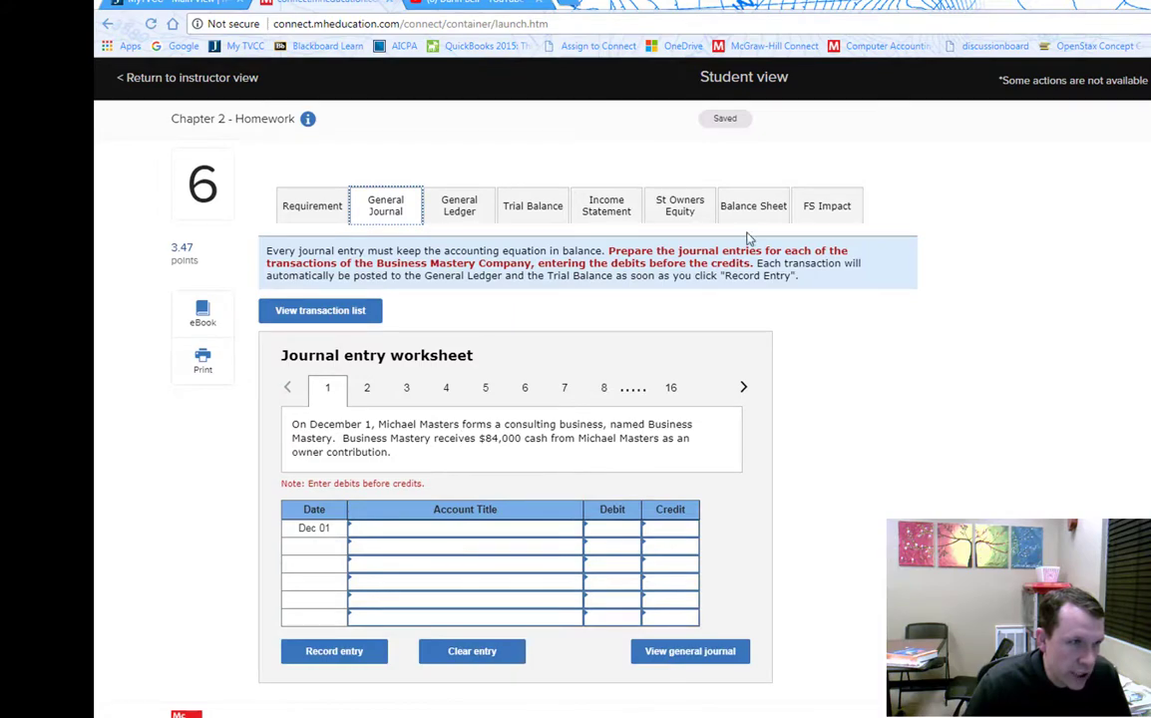
{"action": "left_click", "coordinate": [830, 205]}
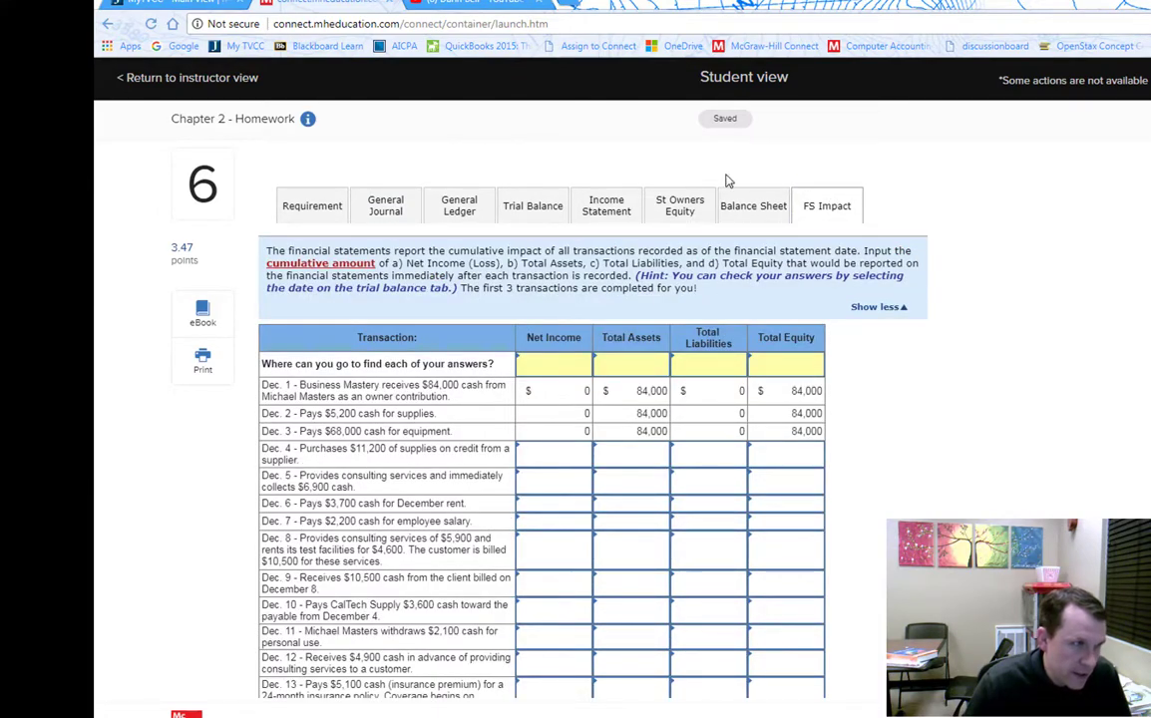
{"action": "left_click", "coordinate": [398, 207]}
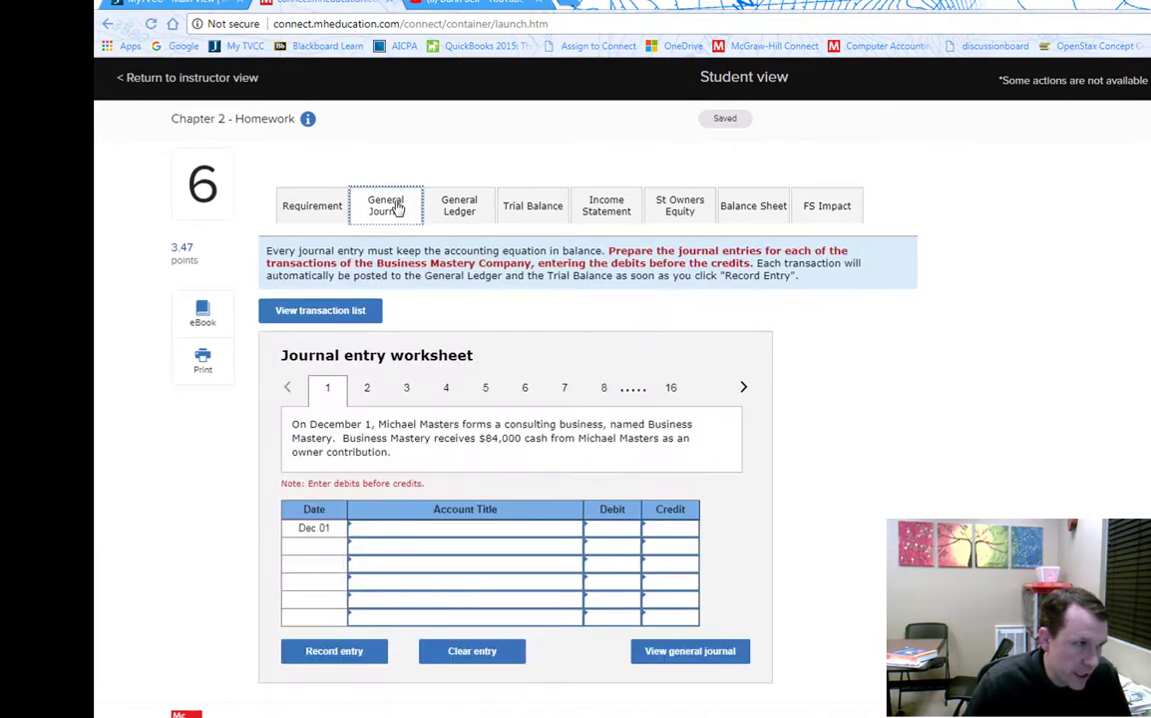
{"action": "left_click", "coordinate": [827, 206]}
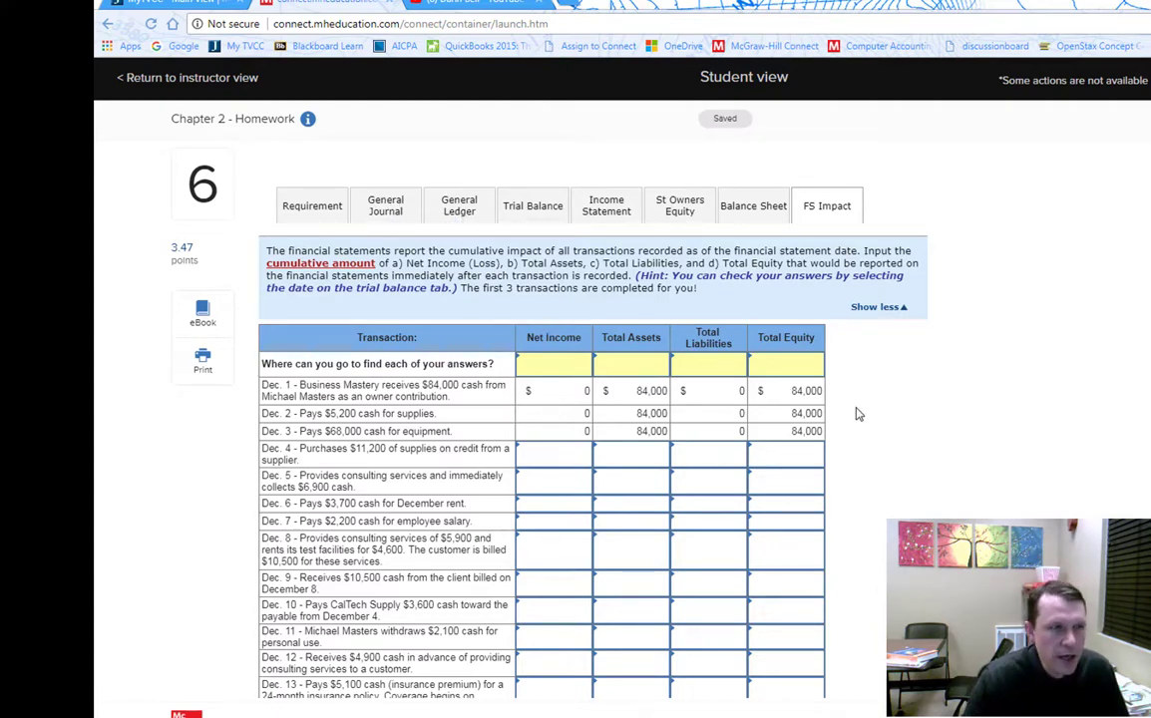
{"action": "scroll", "coordinate": [856, 410], "scroll_direction": "down", "scroll_amount": 1}
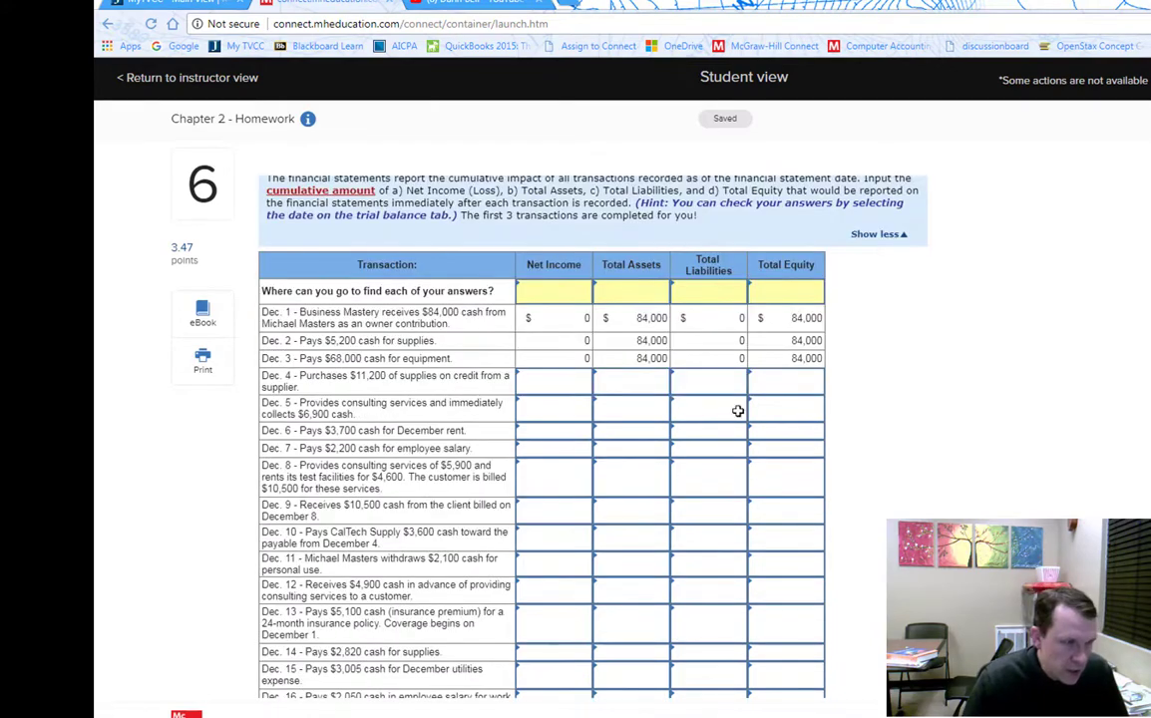
{"action": "scroll", "coordinate": [928, 457], "scroll_direction": "up", "scroll_amount": 3}
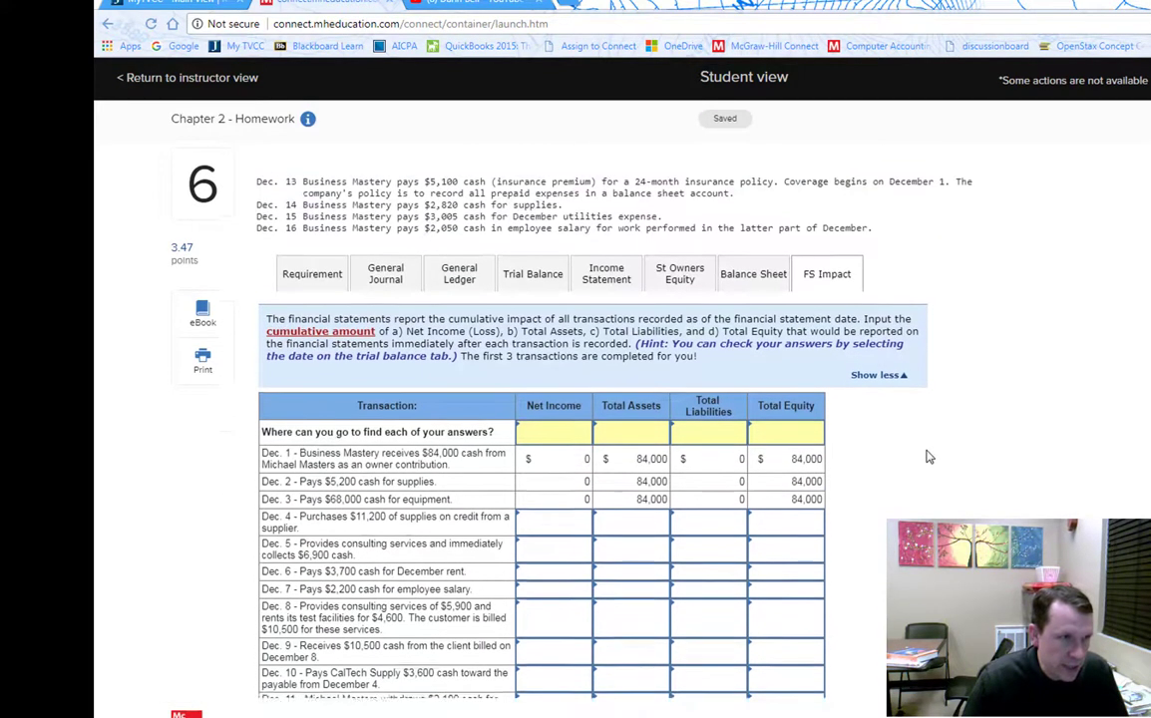
{"action": "scroll", "coordinate": [622, 367], "scroll_direction": "down", "scroll_amount": 1}
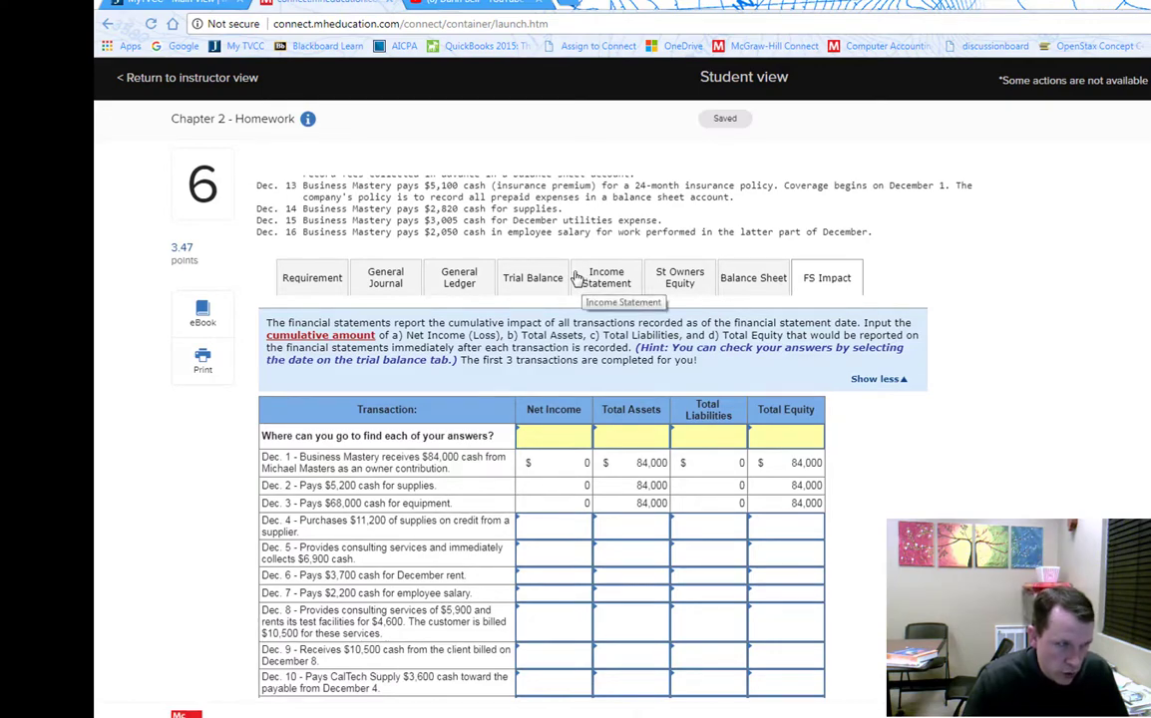
Set the trial balance date range to end on Dec 04.
{"action": "left_click", "coordinate": [541, 278]}
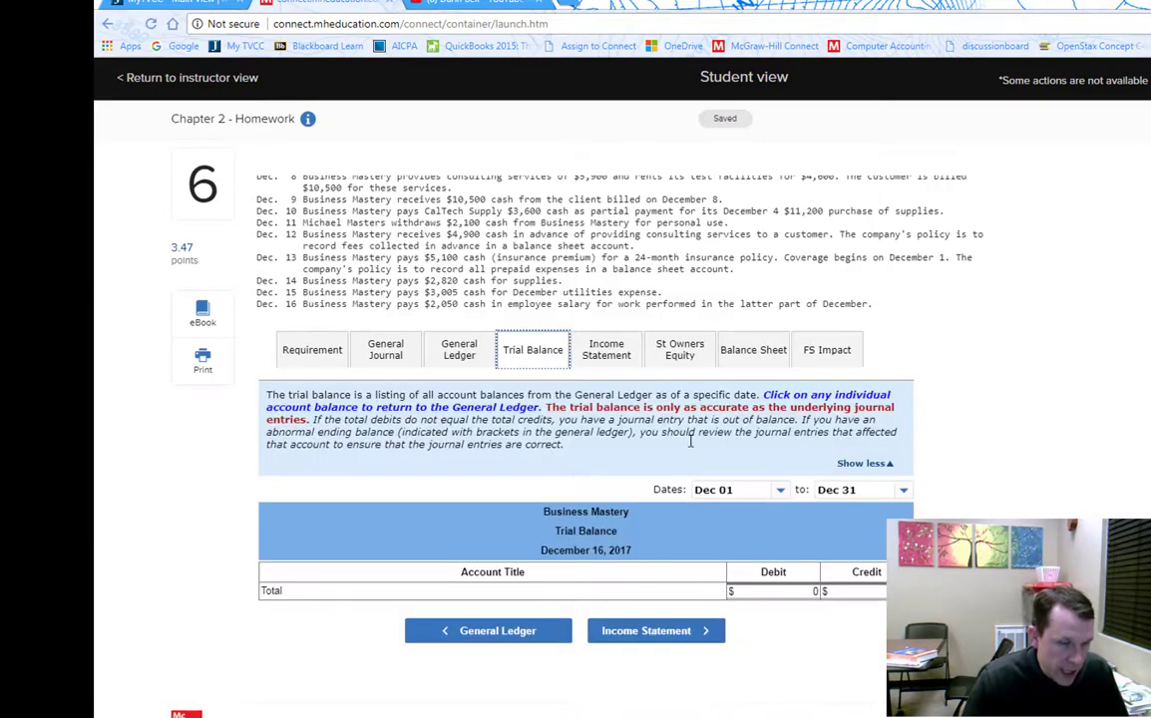
{"action": "left_click", "coordinate": [906, 491]}
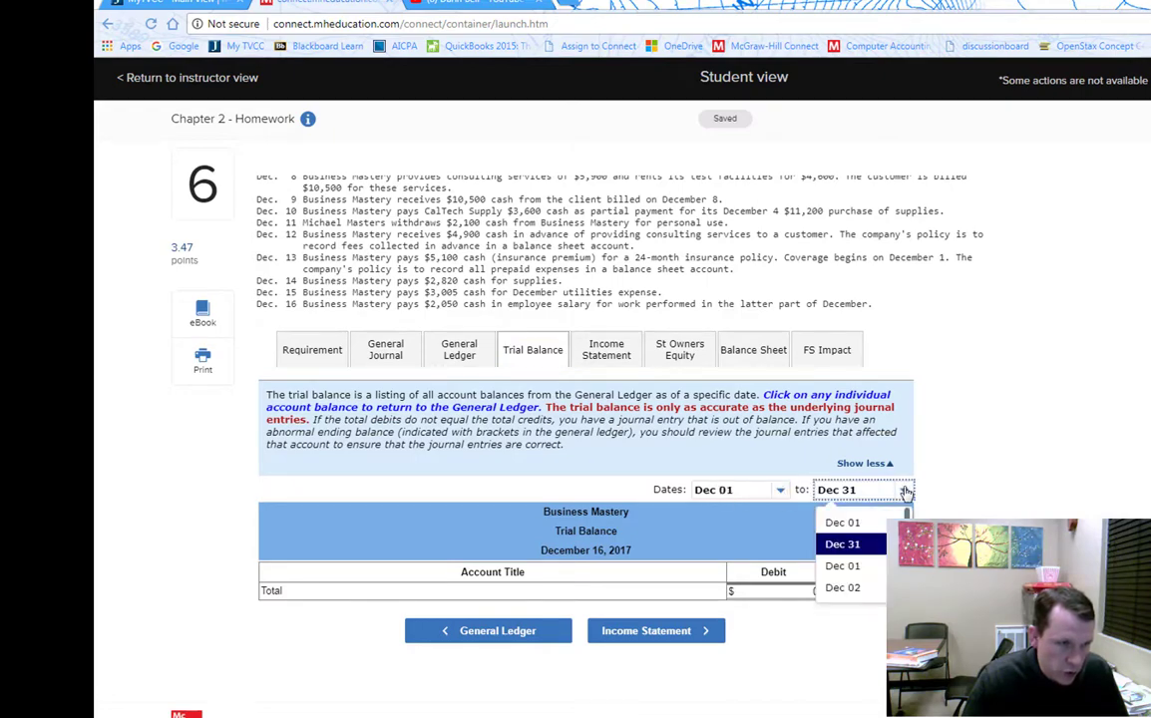
{"action": "scroll", "coordinate": [858, 544], "scroll_direction": "down", "scroll_amount": 3}
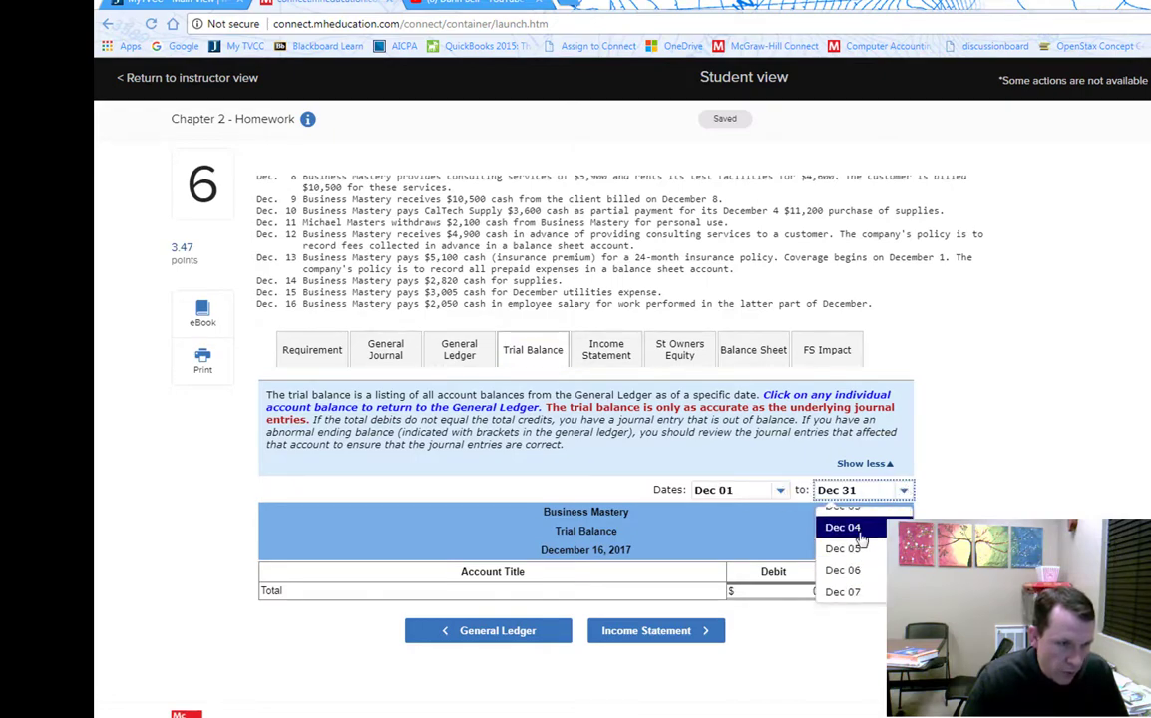
{"action": "left_click", "coordinate": [843, 527]}
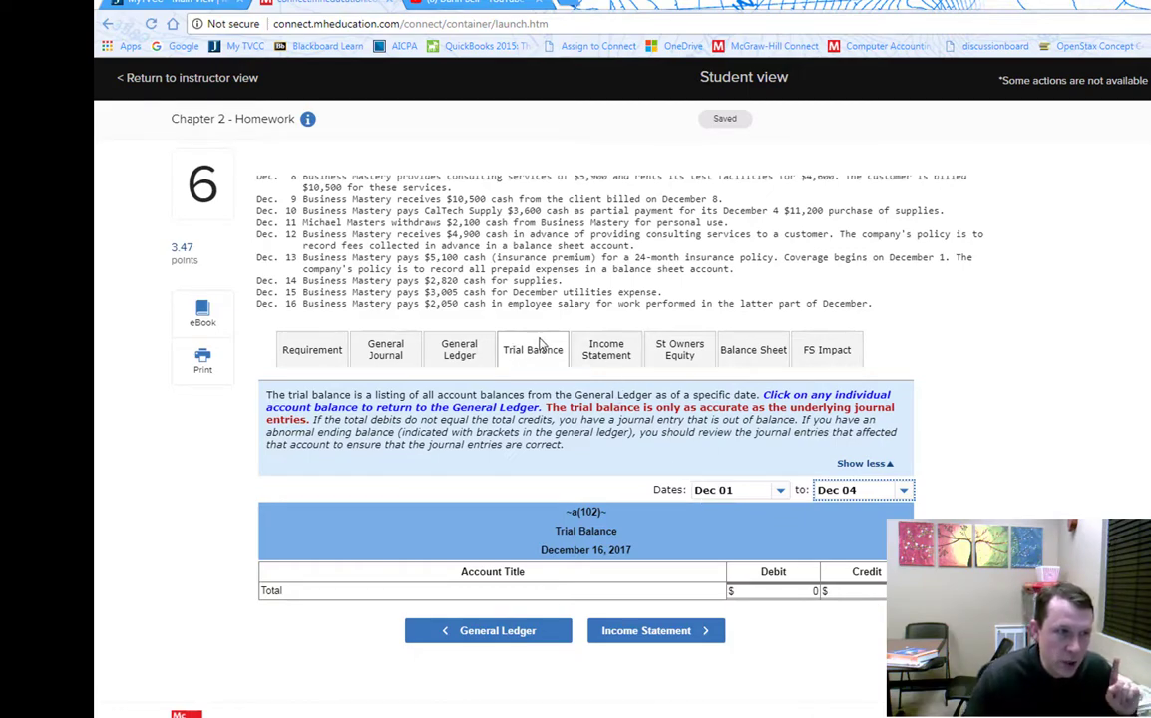
Review the income statement and statement of owner's equity, and select the Dec. 4 net income cell in the FS Impact table.
{"action": "left_click", "coordinate": [607, 351]}
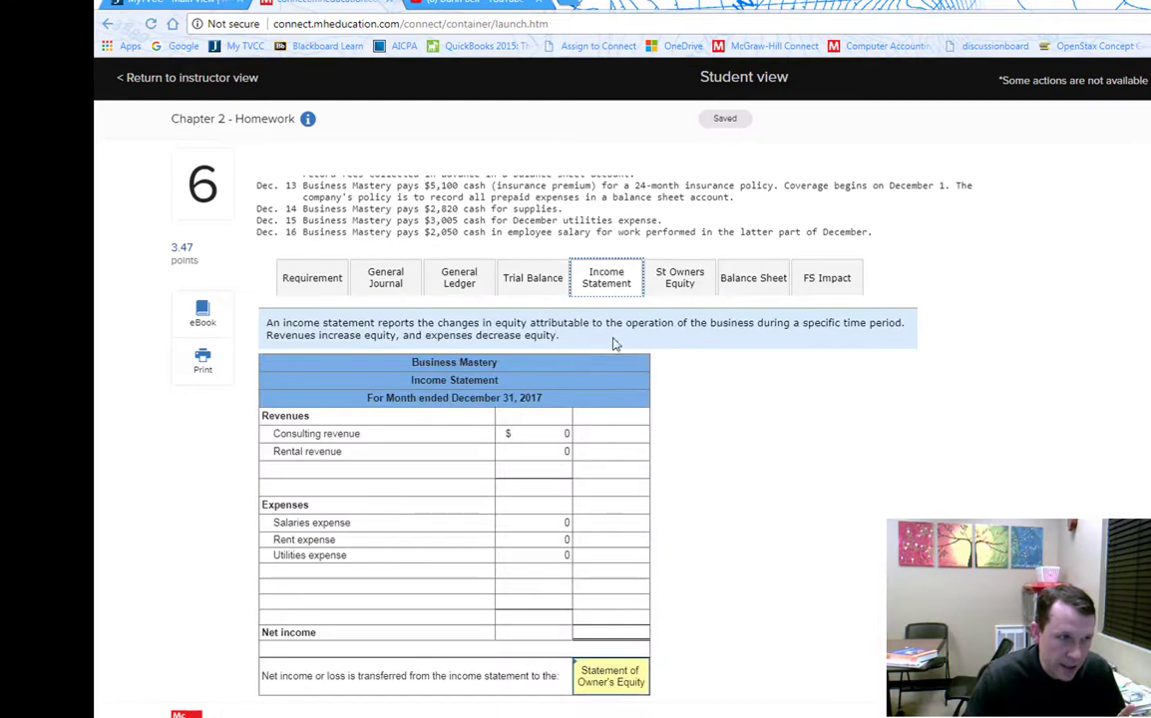
{"action": "left_click", "coordinate": [678, 280]}
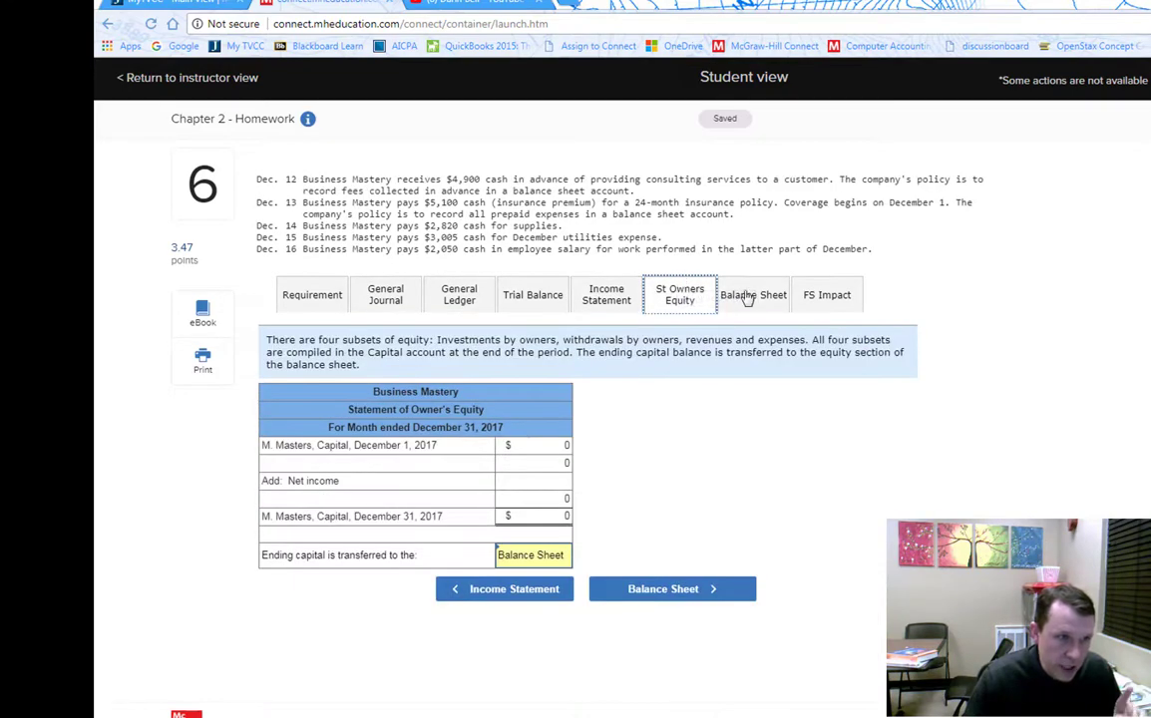
{"action": "left_click", "coordinate": [533, 295]}
{"action": "left_click", "coordinate": [828, 351]}
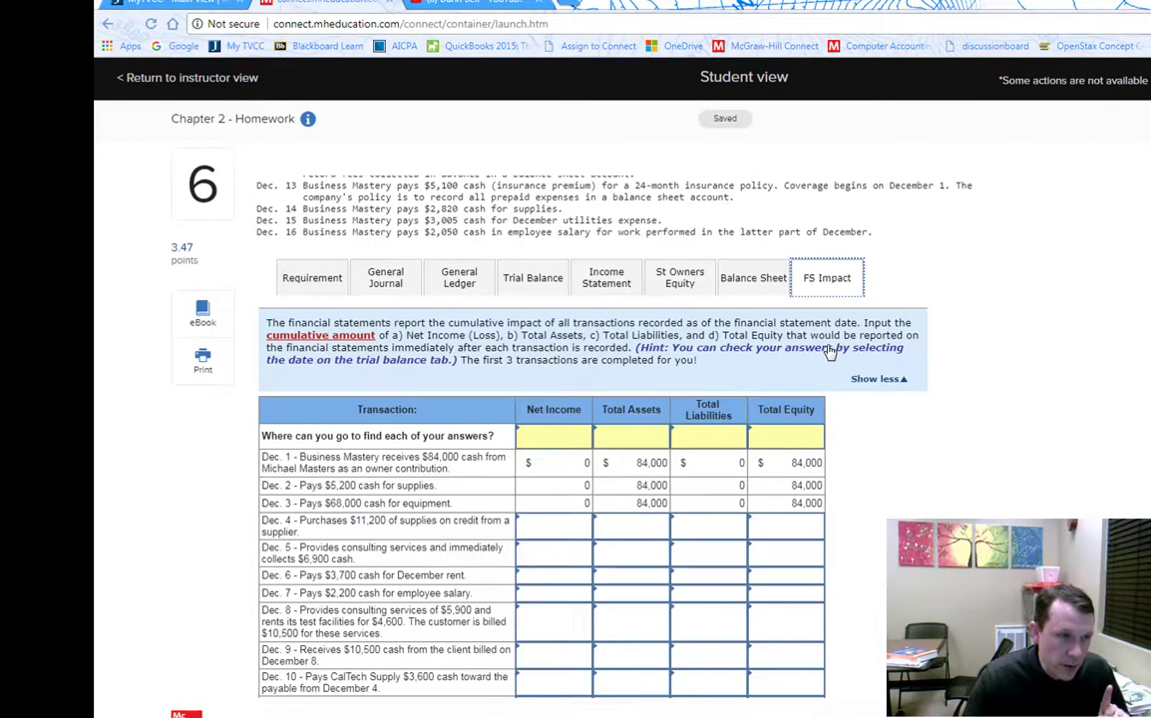
{"action": "left_click", "coordinate": [572, 529]}
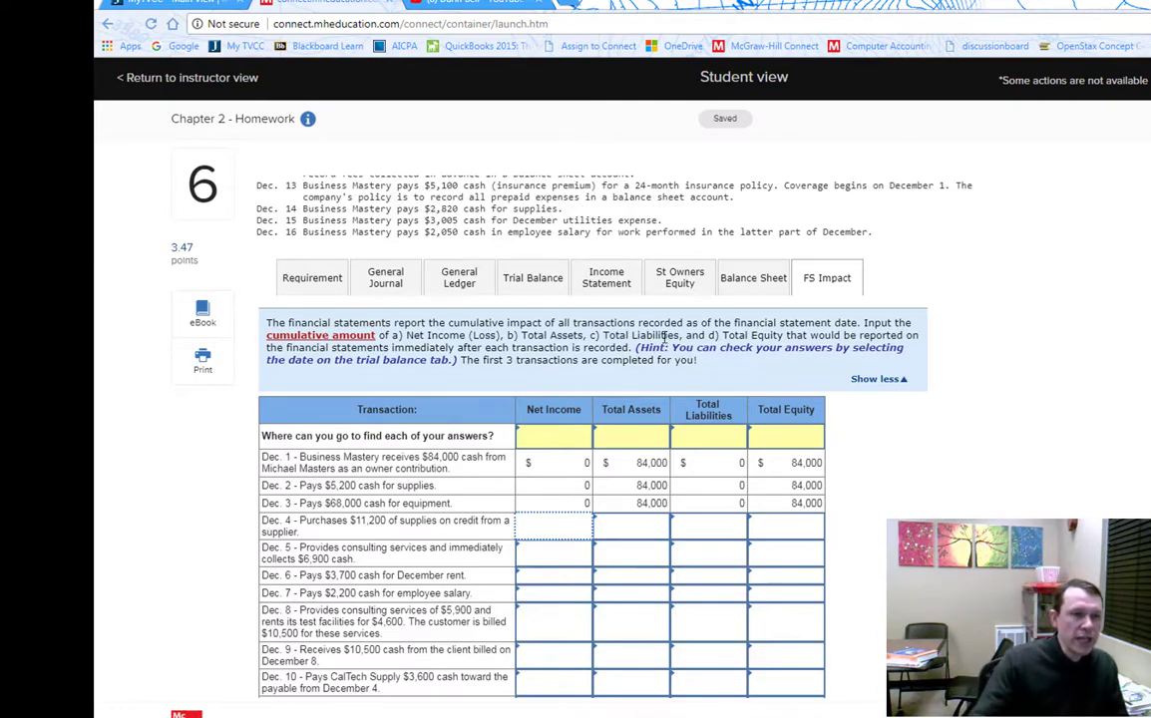
{"action": "scroll", "coordinate": [688, 422], "scroll_direction": "up", "scroll_amount": 3}
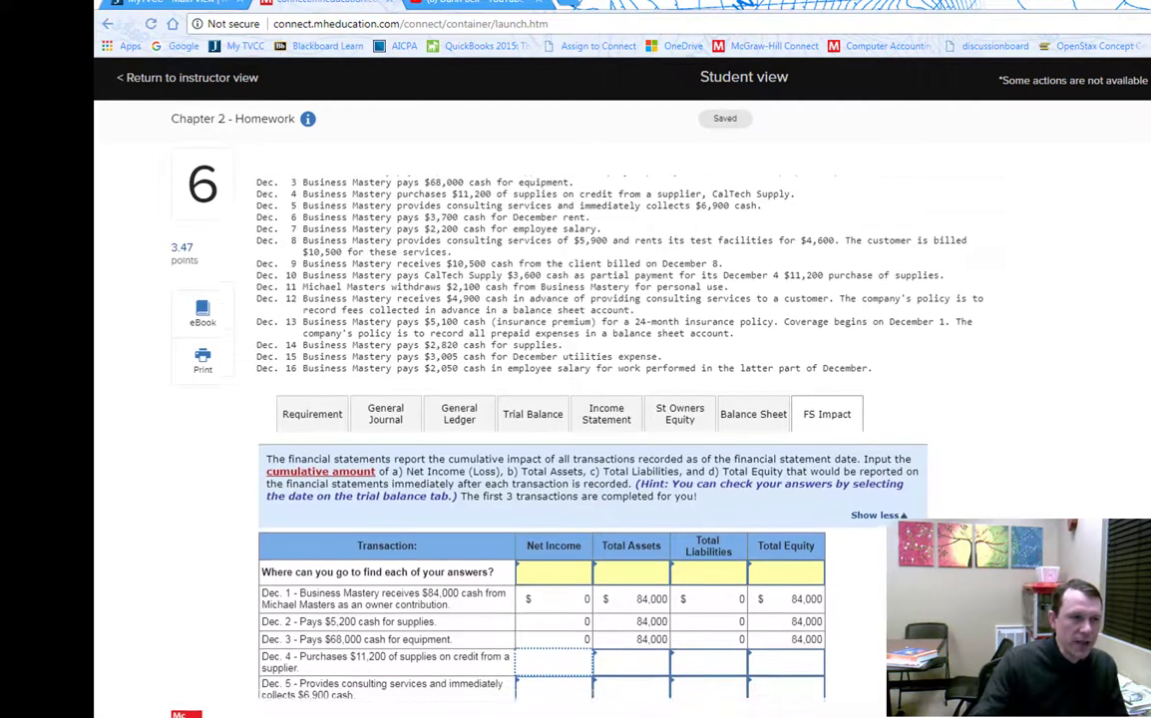
Review the trial balance, income statement and statement of owner's equity for Business Mastery in question 6.
{"action": "left_click", "coordinate": [525, 496]}
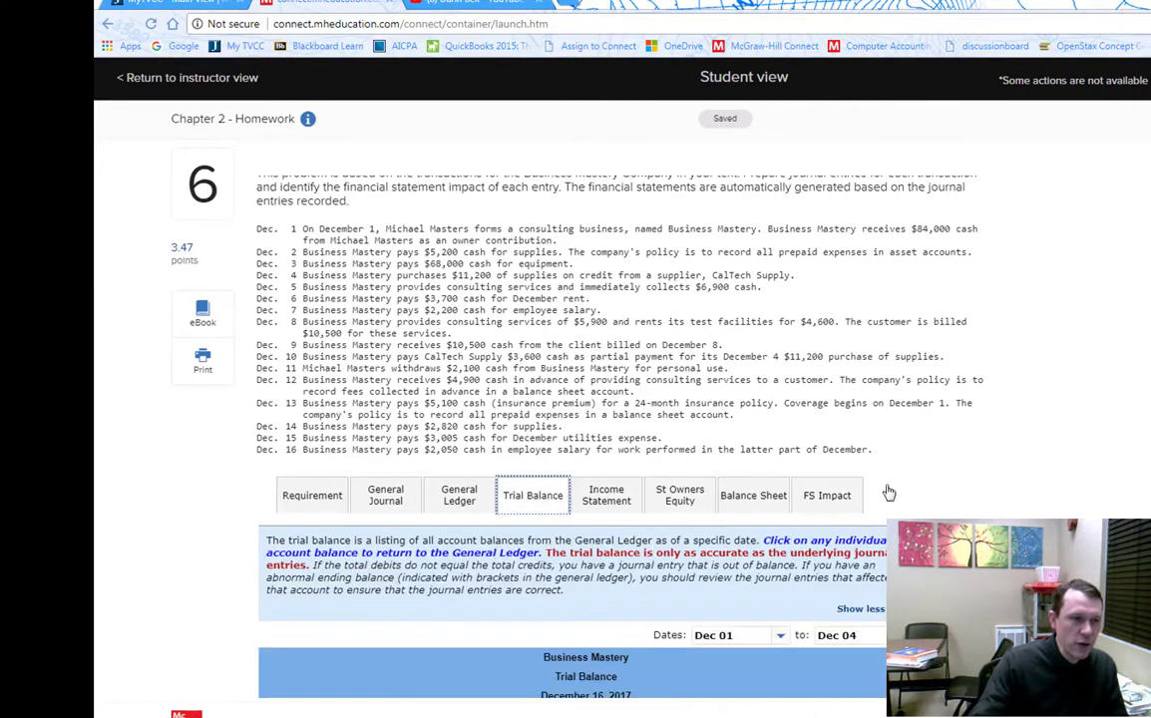
{"action": "scroll", "coordinate": [889, 492], "scroll_direction": "down", "scroll_amount": 2}
{"action": "left_click", "coordinate": [616, 349]}
{"action": "left_click", "coordinate": [676, 355]}
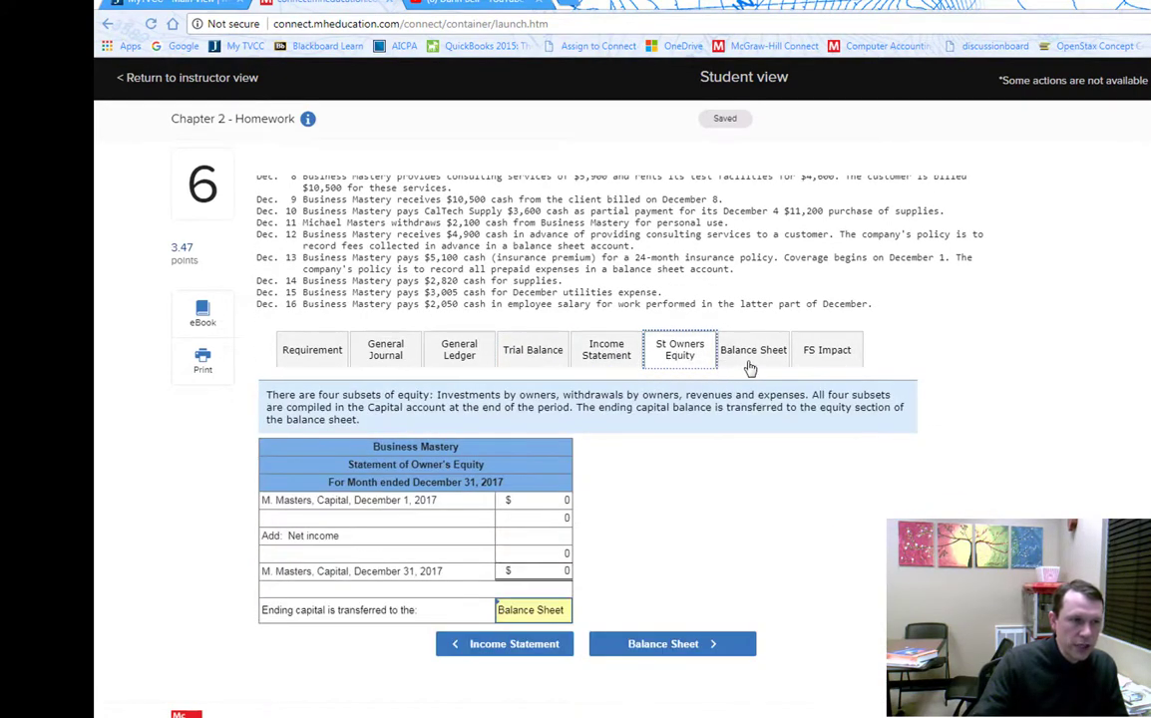
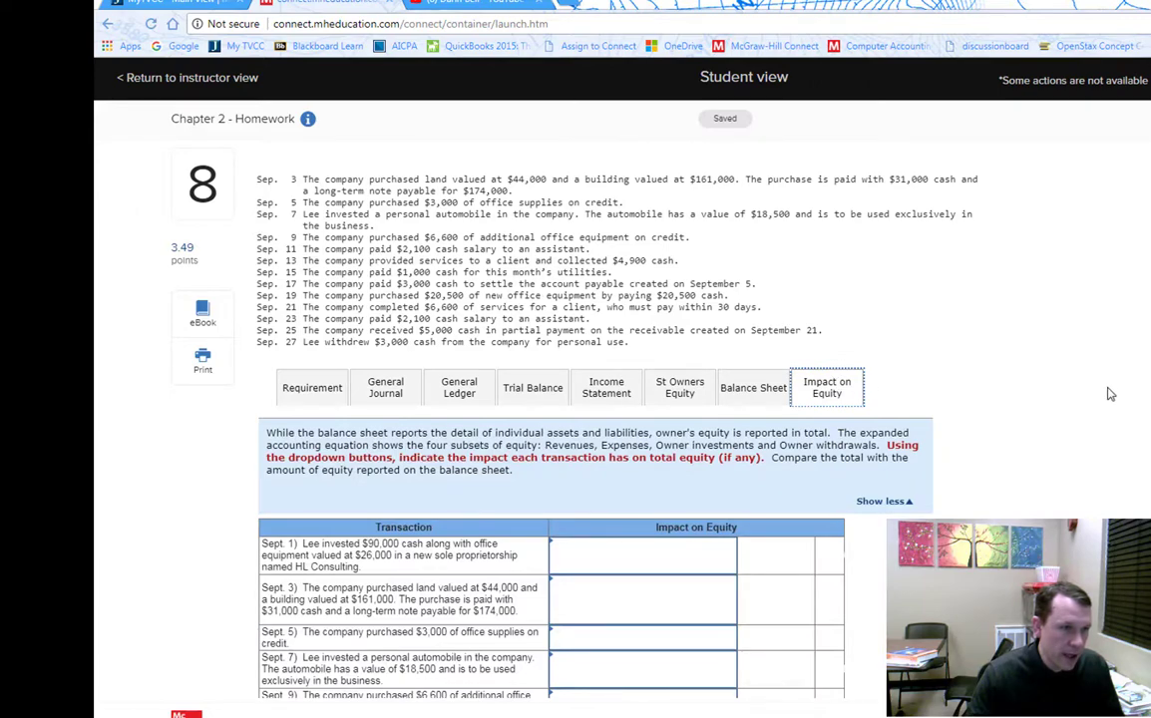
Examine the Impact on Equity instructions and transaction table in question 8, and view the impact options for the Sept. 1 investment.
{"action": "scroll", "coordinate": [1110, 394], "scroll_direction": "down", "scroll_amount": 2}
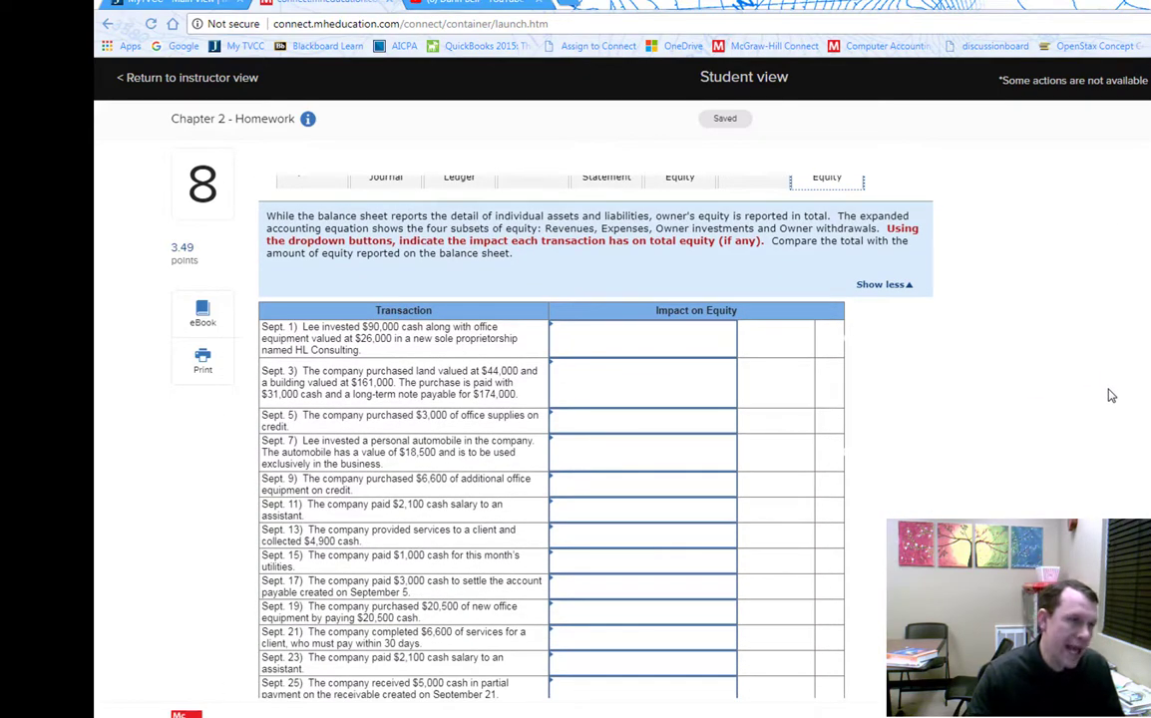
{"action": "scroll", "coordinate": [998, 355], "scroll_direction": "up", "scroll_amount": 1}
{"action": "scroll", "coordinate": [663, 466], "scroll_direction": "down", "scroll_amount": 2}
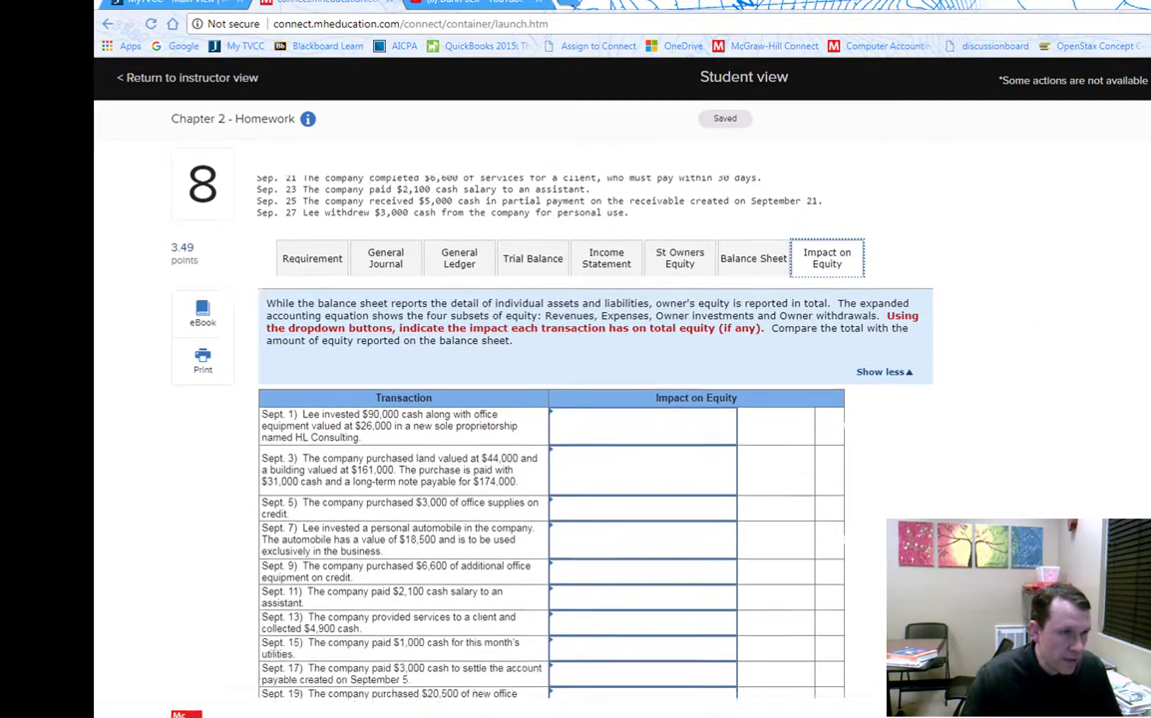
{"action": "left_click", "coordinate": [724, 267]}
{"action": "left_click", "coordinate": [726, 267]}
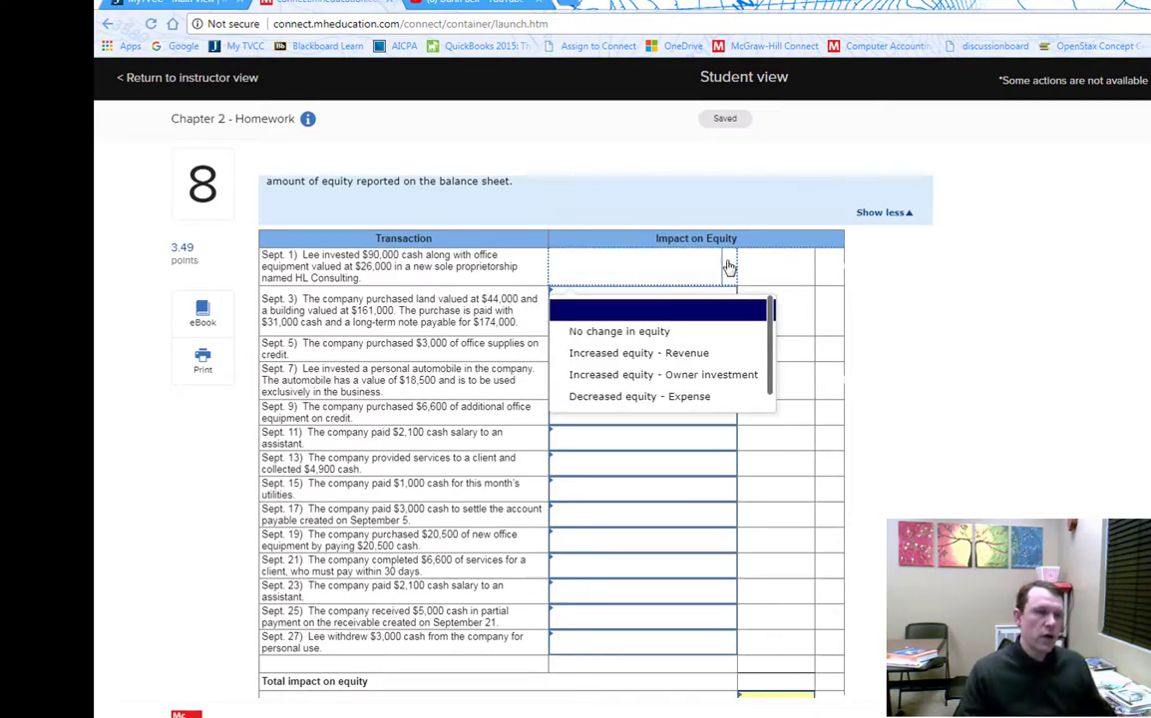
{"action": "scroll", "coordinate": [681, 277], "scroll_direction": "up", "scroll_amount": 1}
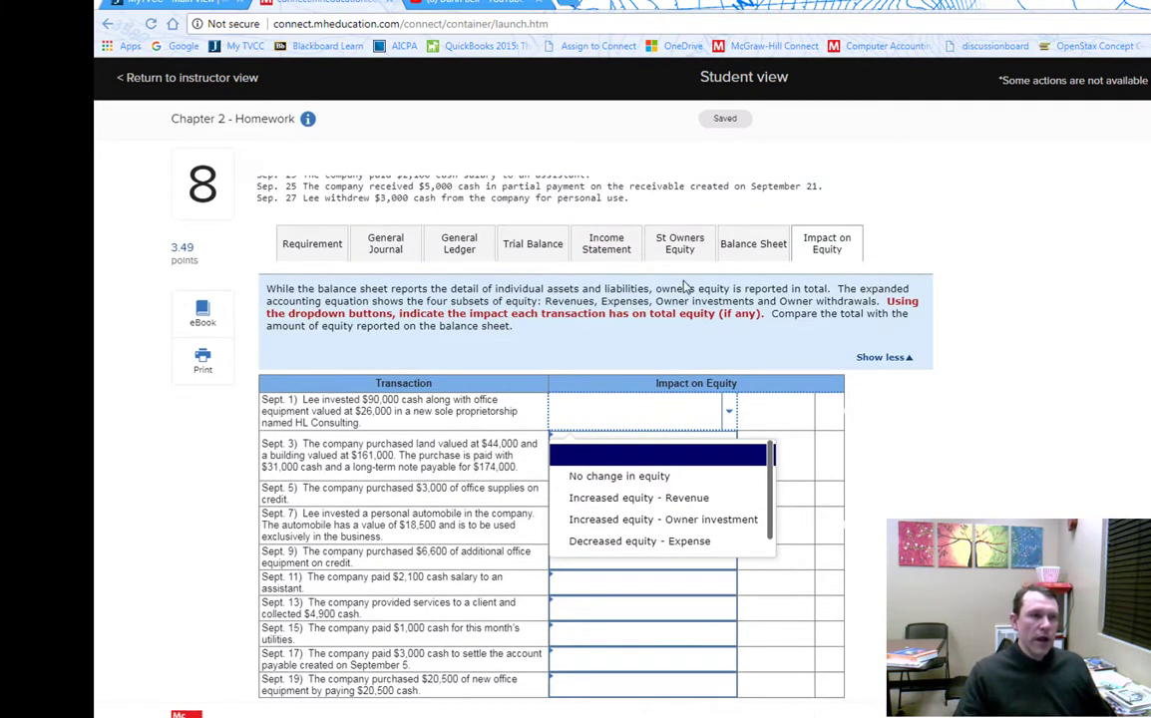
{"action": "scroll", "coordinate": [683, 282], "scroll_direction": "down", "scroll_amount": 1}
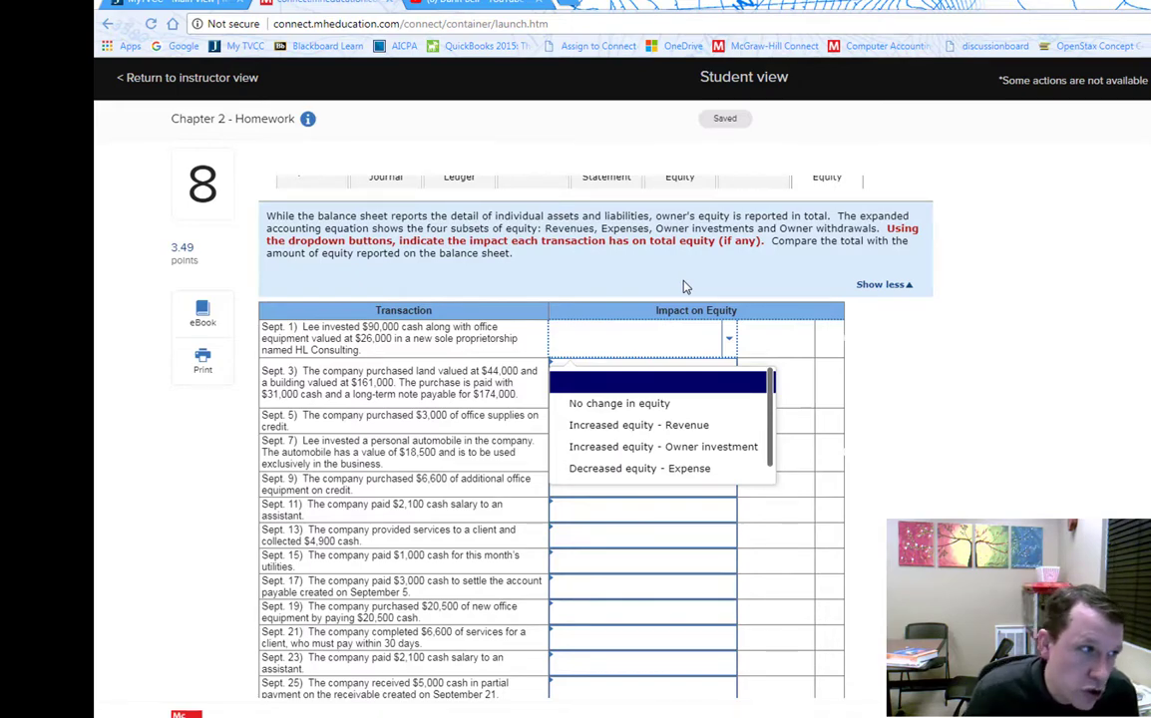
Review the General Journal worksheet for the Sept. 1 owner investment in HL Consulting.
{"action": "scroll", "coordinate": [835, 275], "scroll_direction": "up", "scroll_amount": 2}
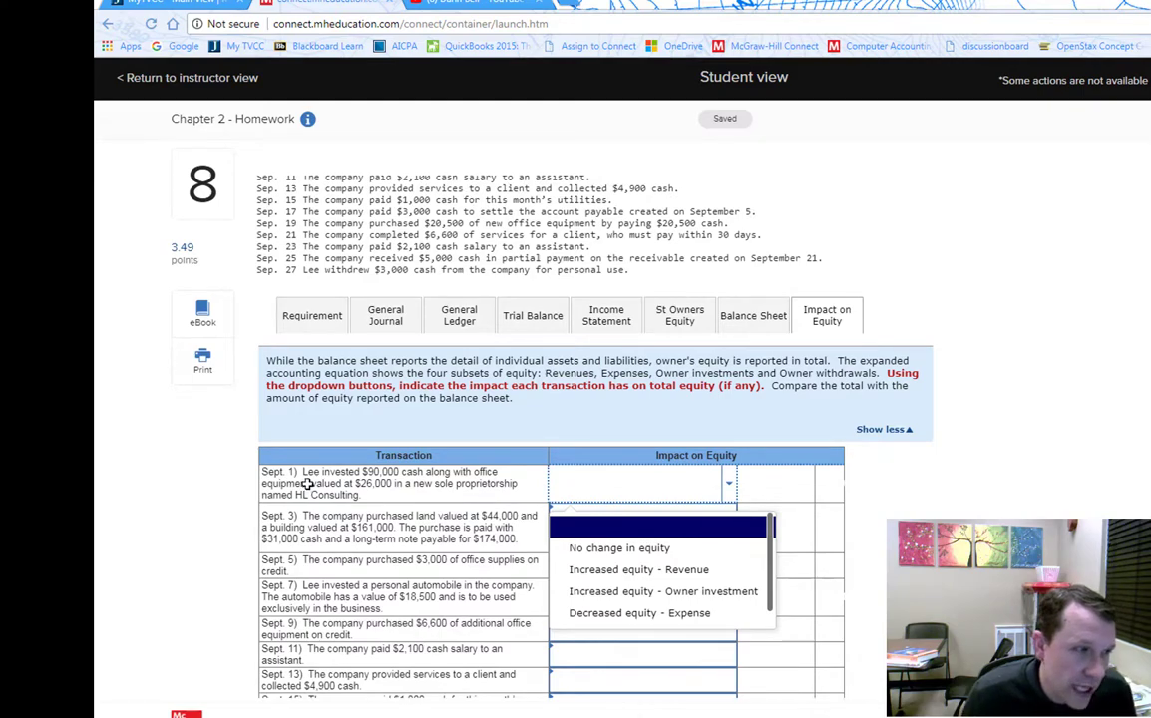
{"action": "left_click", "coordinate": [385, 317]}
{"action": "scroll", "coordinate": [728, 544], "scroll_direction": "down", "scroll_amount": 2}
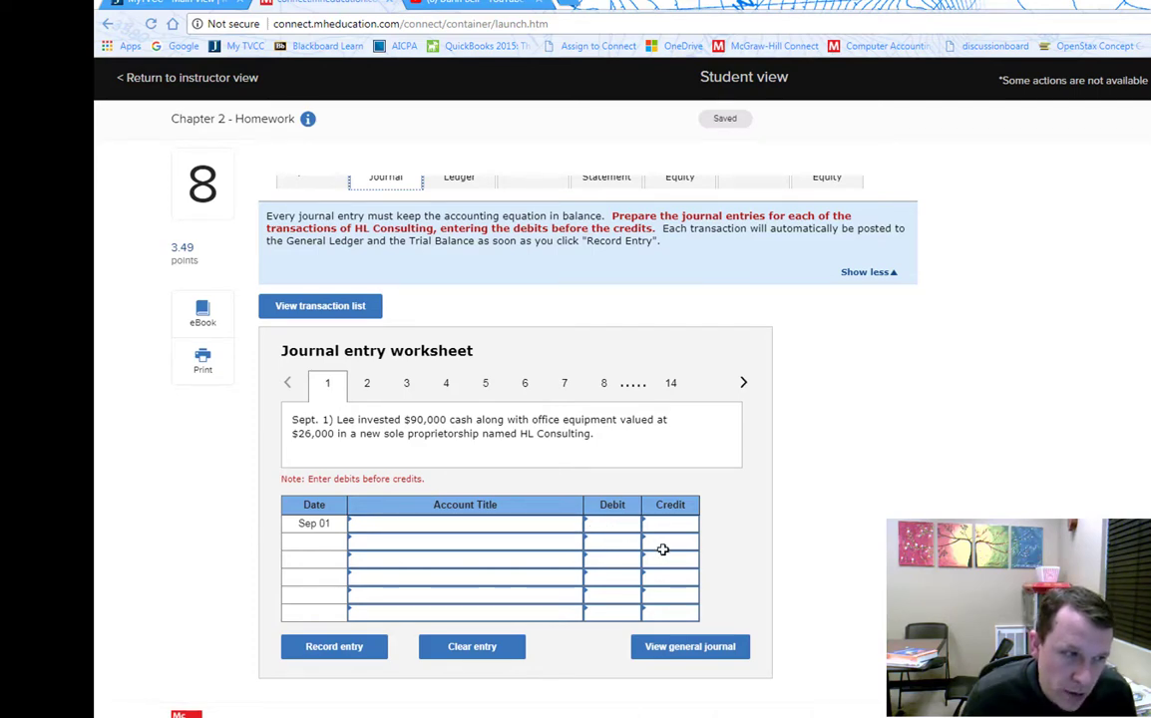
{"action": "scroll", "coordinate": [790, 544], "scroll_direction": "up", "scroll_amount": 2}
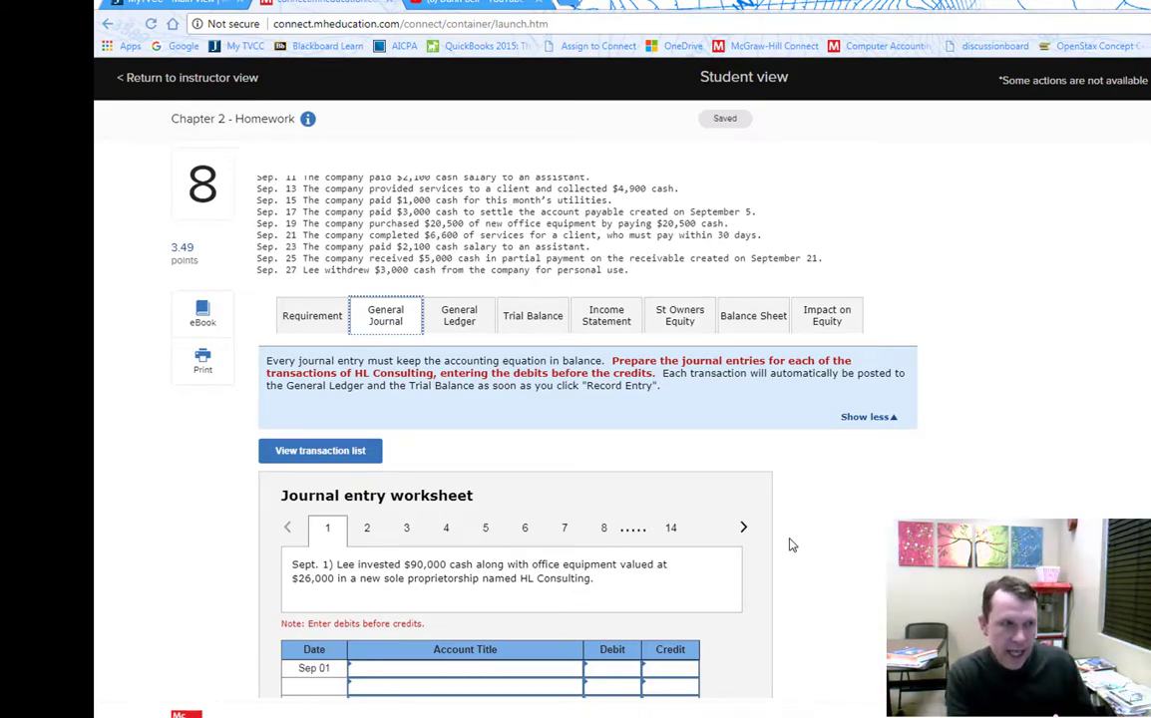
Set the Impact on Equity of the Sept. 27 $3,000 cash withdrawal to Decreased equity - Expense.
{"action": "left_click", "coordinate": [848, 317]}
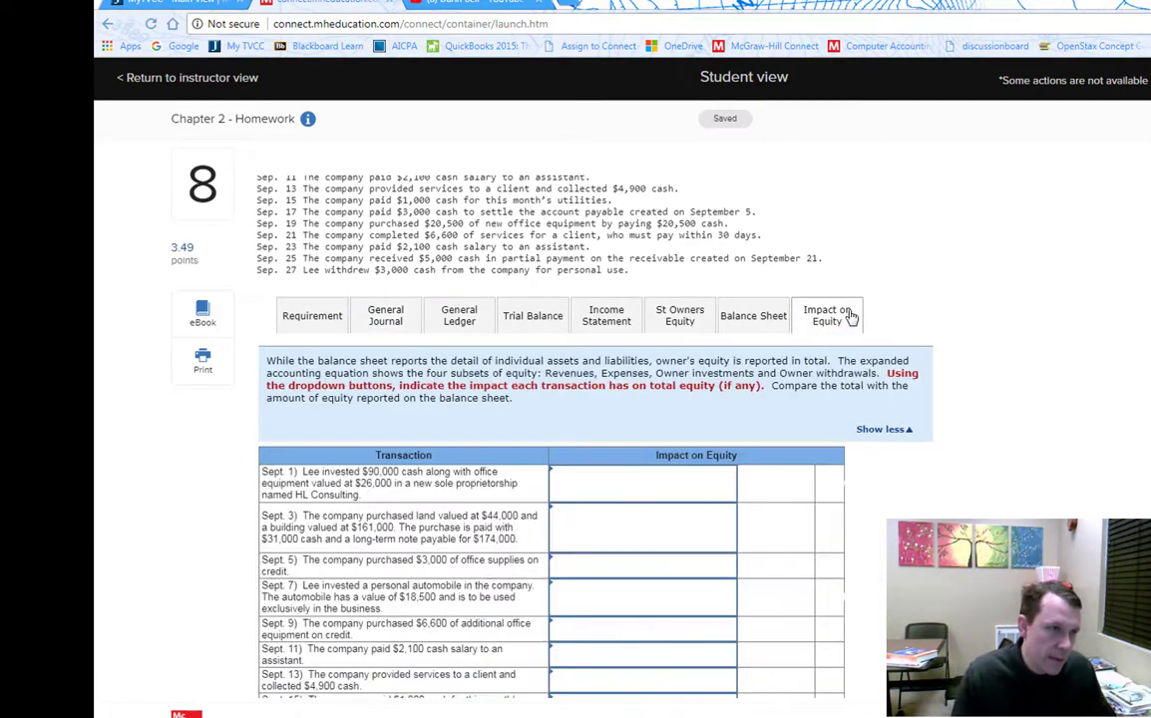
{"action": "scroll", "coordinate": [640, 472], "scroll_direction": "down", "scroll_amount": 2}
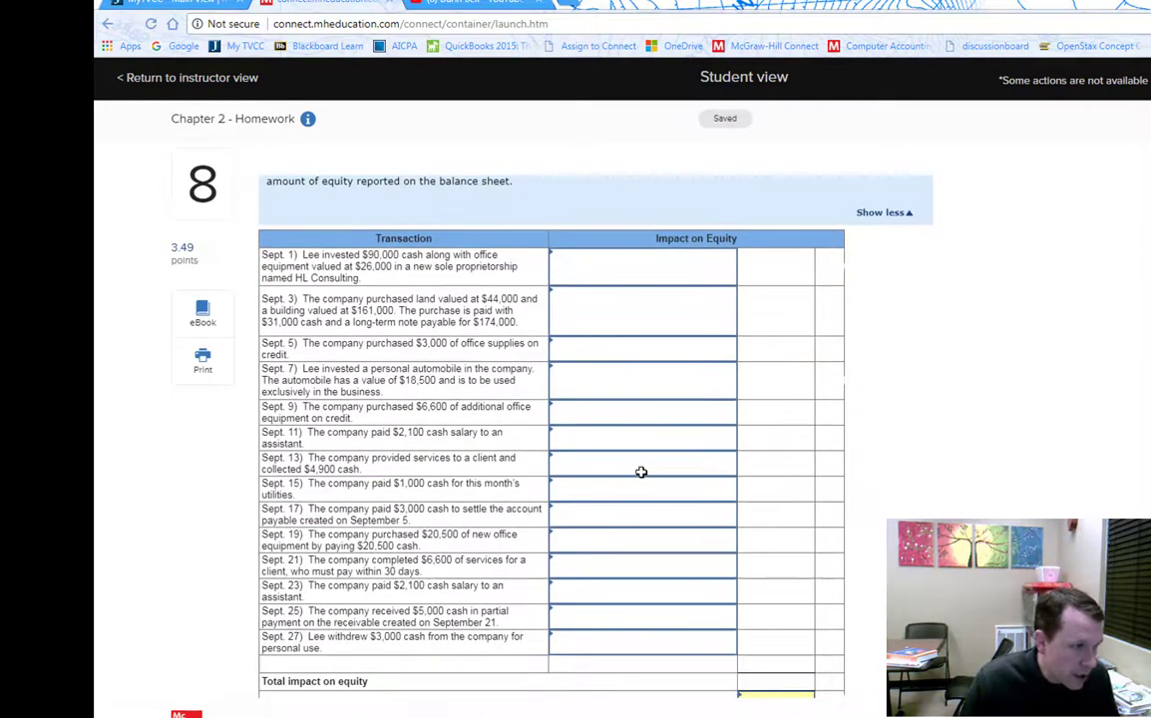
{"action": "scroll", "coordinate": [641, 472], "scroll_direction": "down", "scroll_amount": 2}
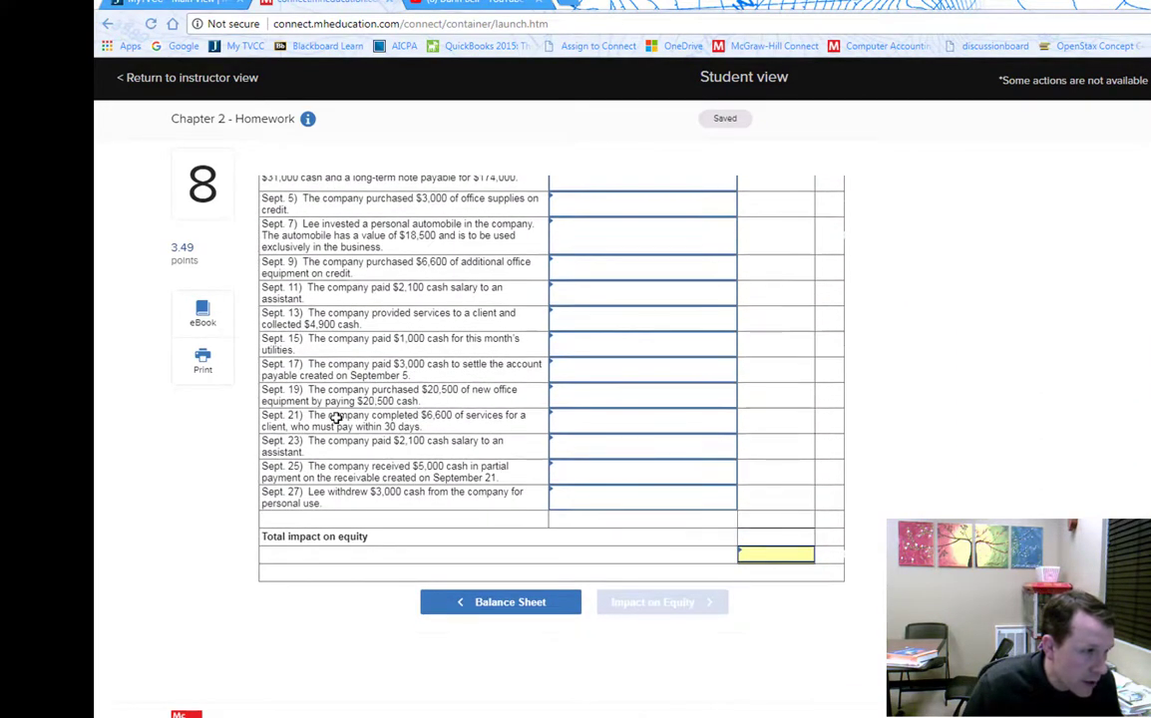
{"action": "left_click", "coordinate": [732, 501]}
{"action": "left_click", "coordinate": [732, 500]}
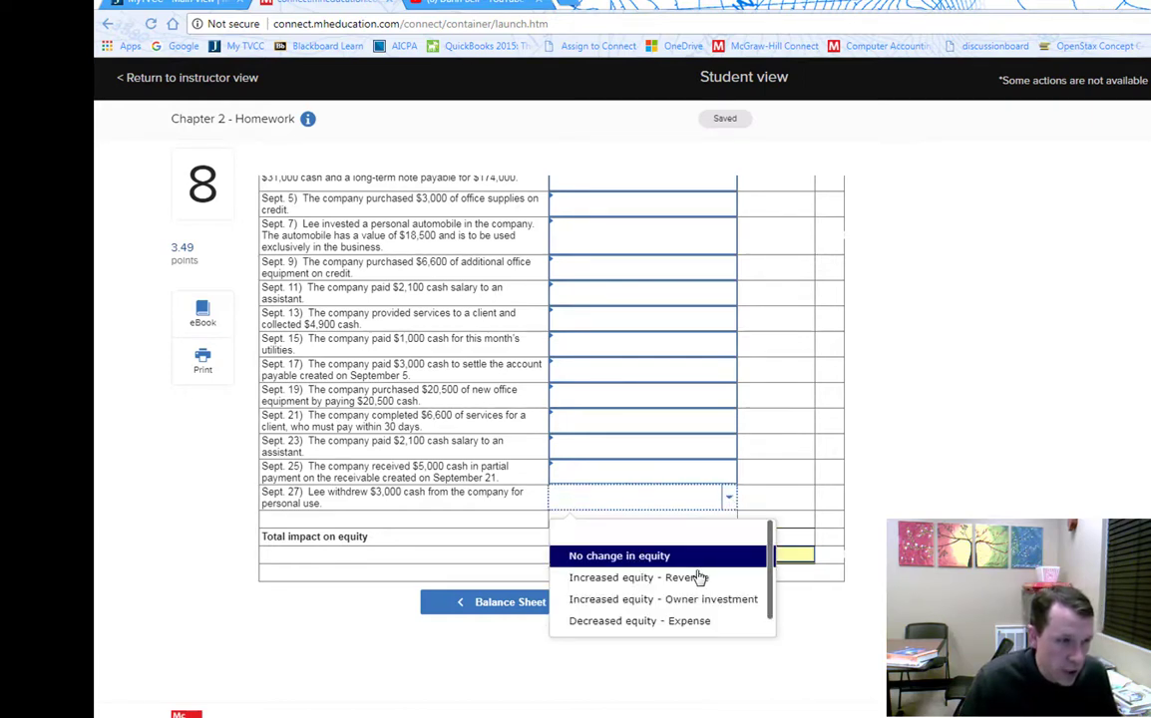
{"action": "left_click", "coordinate": [681, 628]}
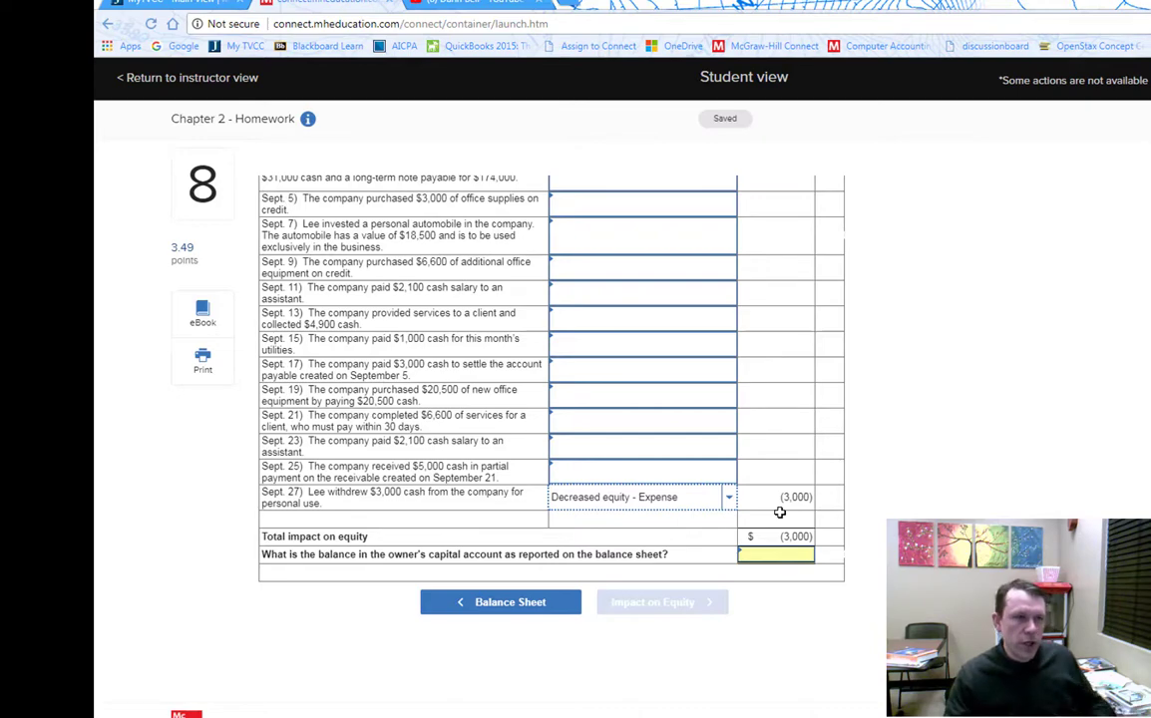
{"action": "scroll", "coordinate": [778, 417], "scroll_direction": "up", "scroll_amount": 3}
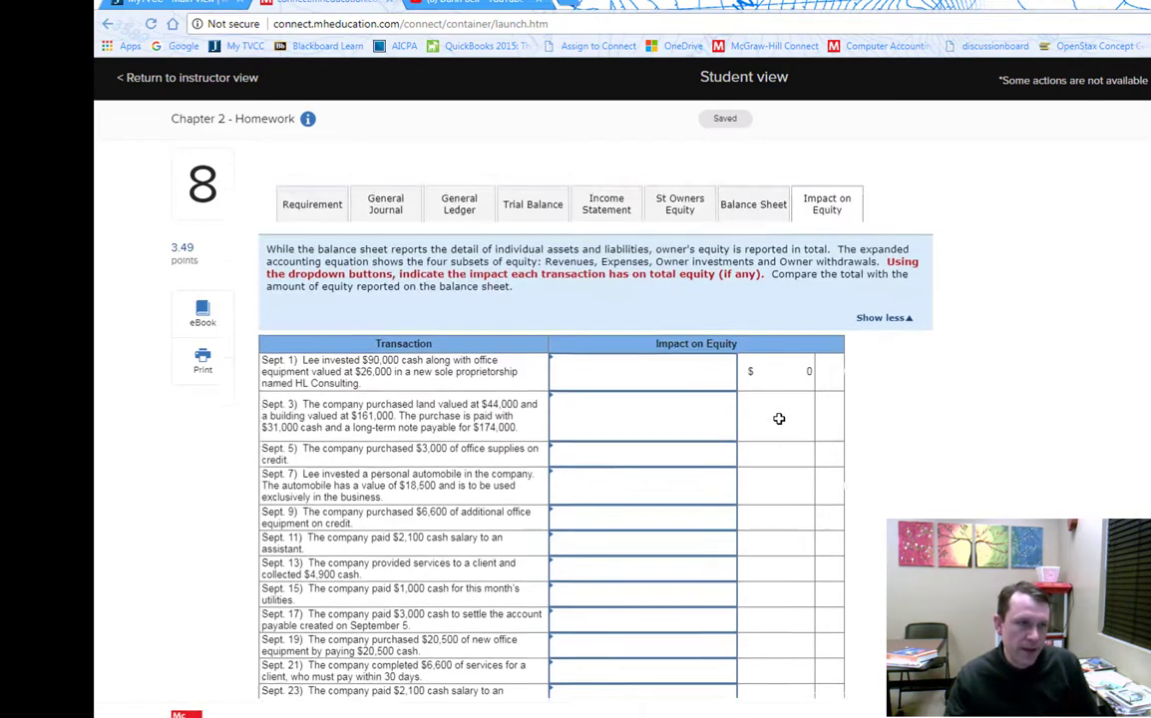